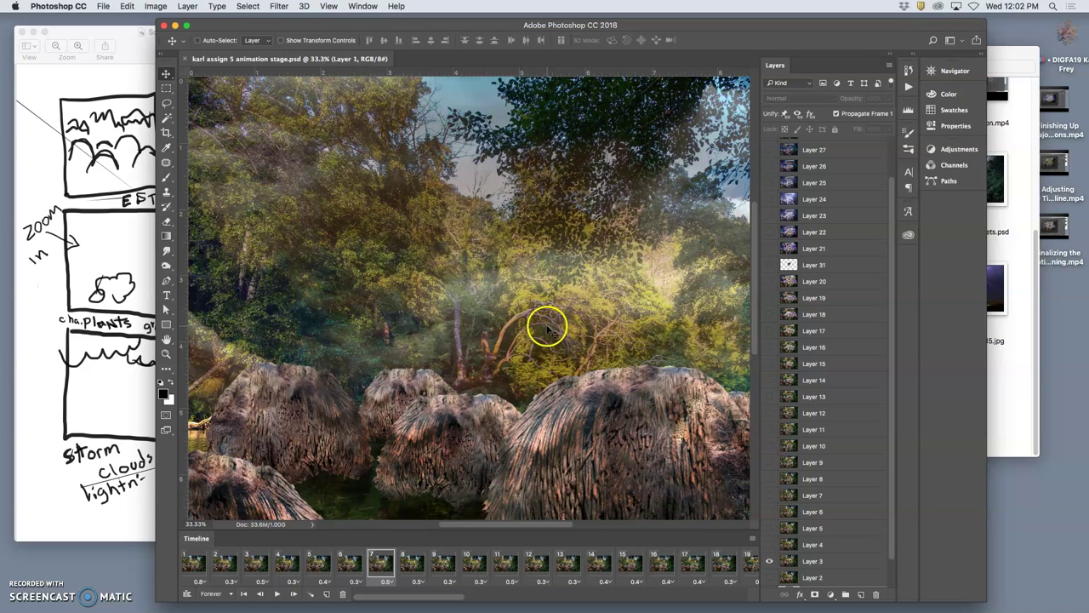
Check the storyboard sketch in Preview, then zoom the animation document out to fit
{"action": "left_click", "coordinate": [97, 162]}
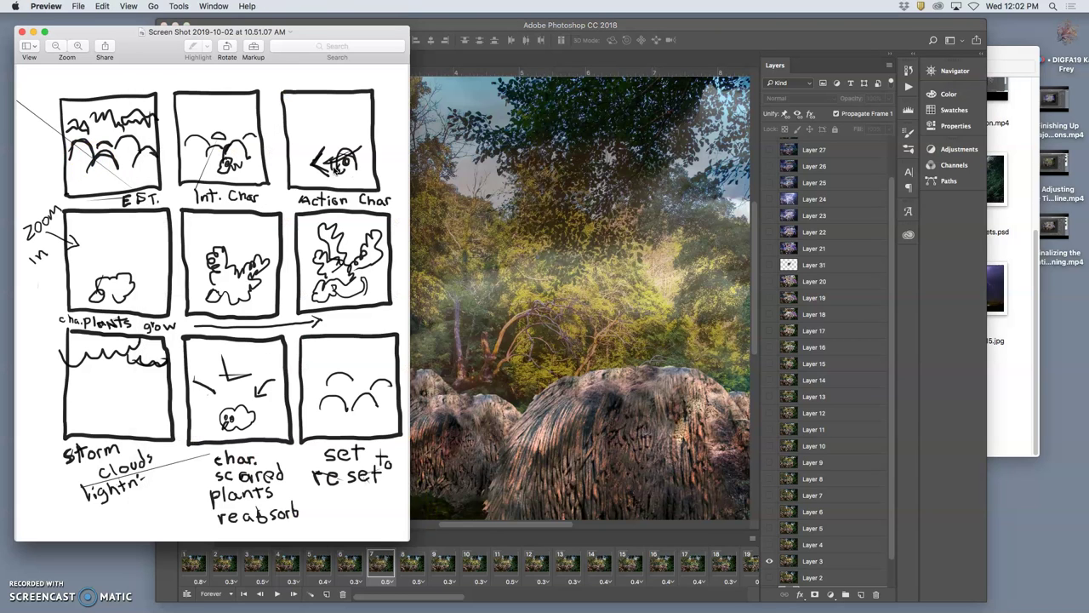
{"action": "left_click", "coordinate": [602, 356]}
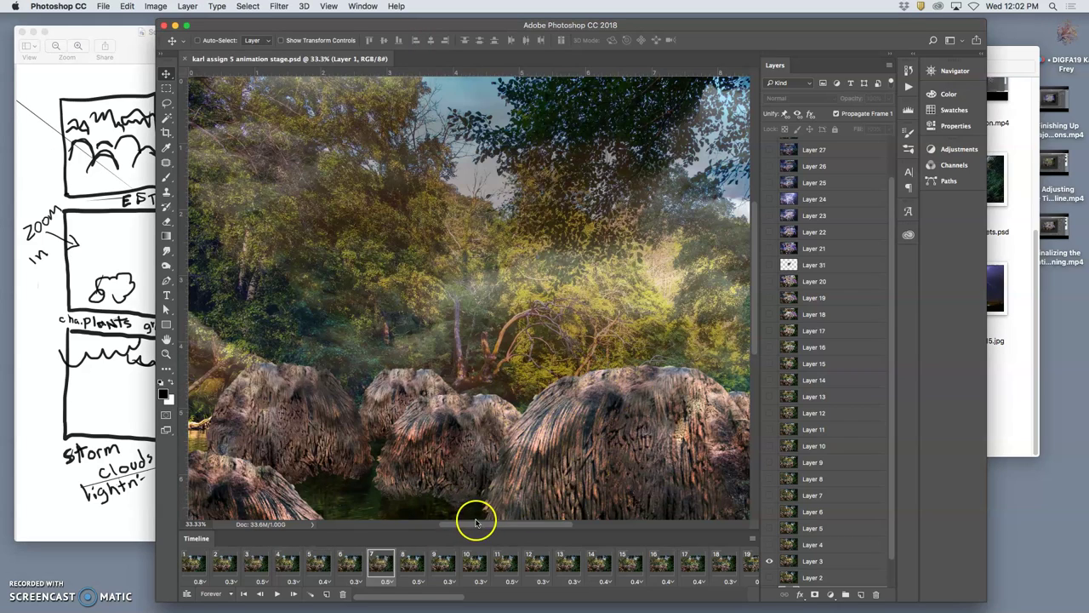
{"action": "mouse_move", "coordinate": [474, 523]}
{"action": "left_mouse_down"}
{"action": "mouse_move", "coordinate": [440, 523]}
{"action": "mouse_move", "coordinate": [510, 519]}
{"action": "mouse_move", "coordinate": [490, 510]}
{"action": "left_mouse_up"}
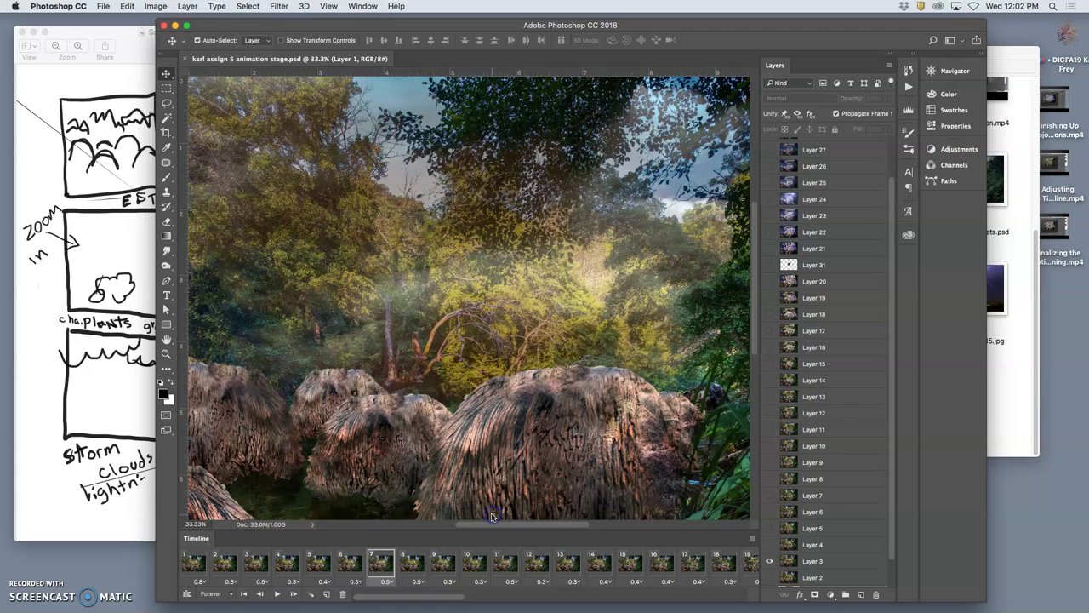
{"action": "key", "text": "super+minus"}
{"action": "key", "text": "super+minus"}
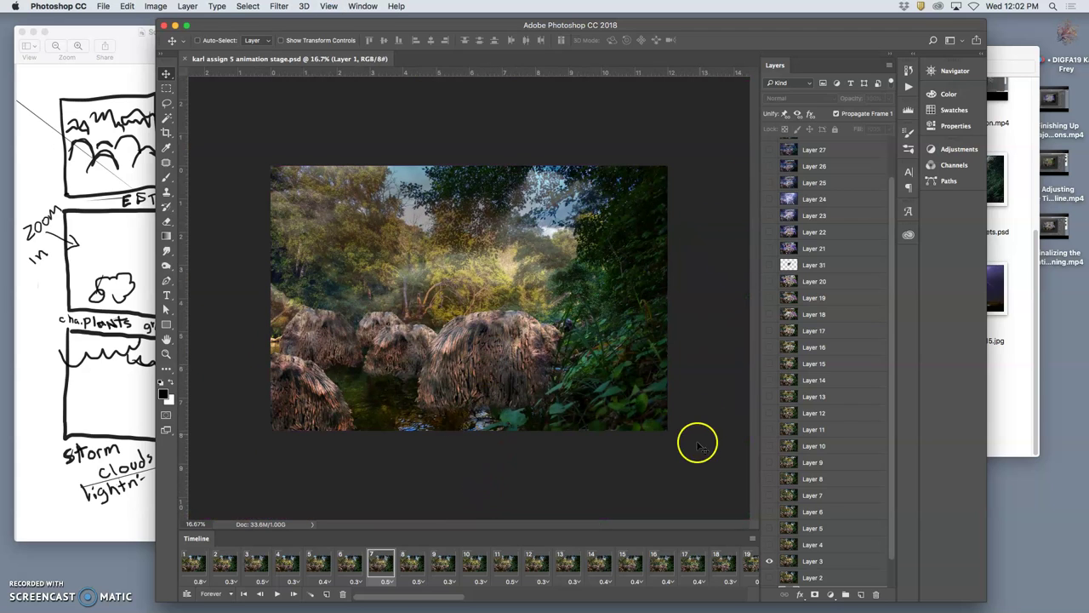
Show frame 29 of the jungle animation in the Timeline
{"action": "scroll", "coordinate": [573, 560], "scroll_direction": "right", "scroll_amount": 10}
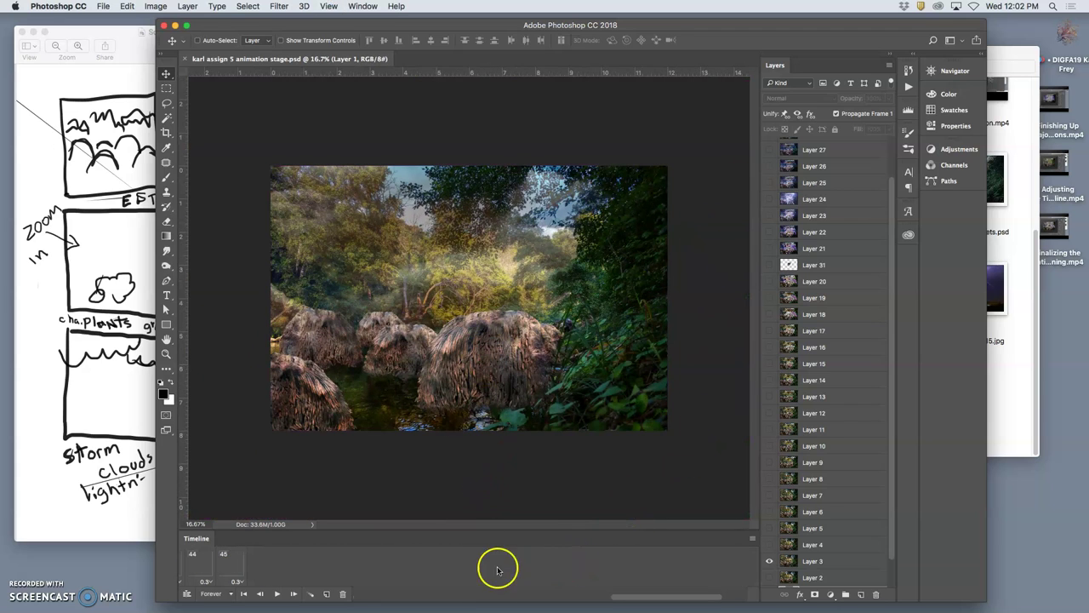
{"action": "scroll", "coordinate": [499, 567], "scroll_direction": "left", "scroll_amount": 5}
{"action": "scroll", "coordinate": [426, 567], "scroll_direction": "left", "scroll_amount": 5}
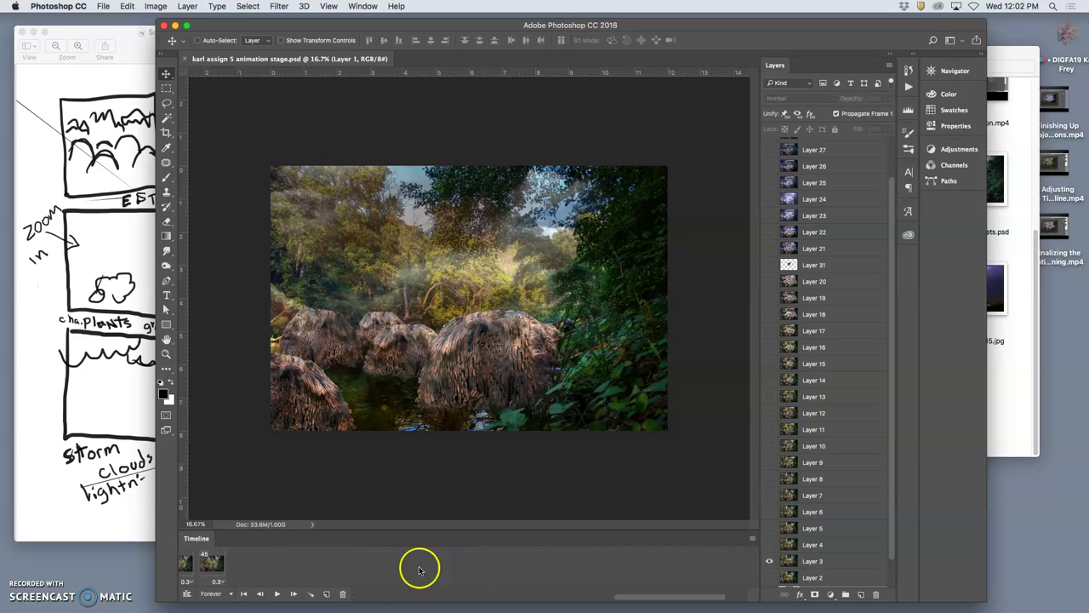
{"action": "left_click", "coordinate": [233, 563]}
Select frame 7, then play the animation and stop the playback
{"action": "left_click", "coordinate": [250, 565]}
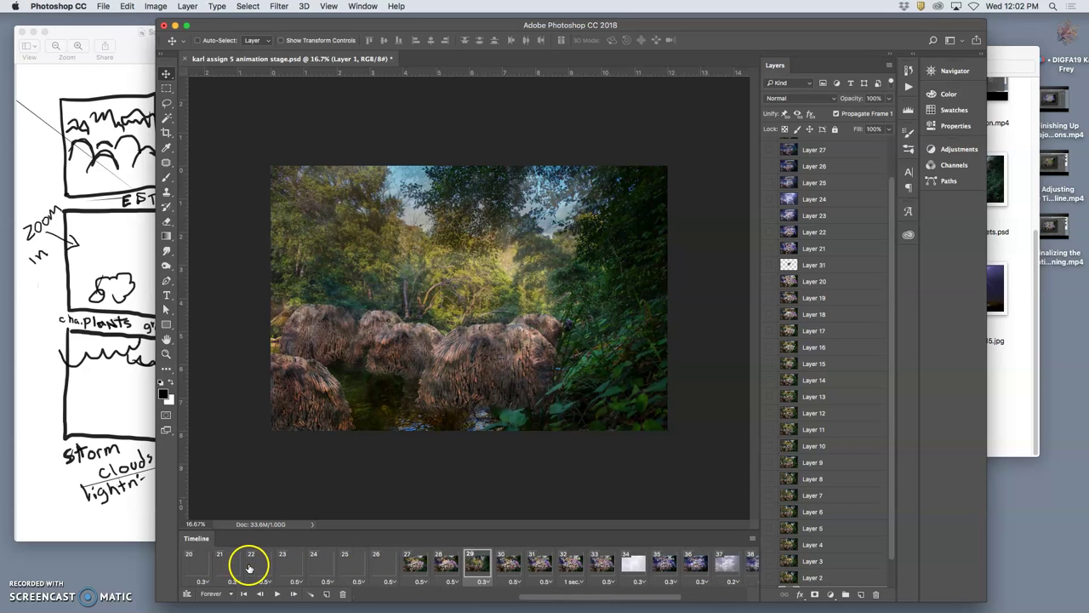
{"action": "scroll", "coordinate": [251, 565], "scroll_direction": "left", "scroll_amount": 10}
{"action": "scroll", "coordinate": [836, 276], "scroll_direction": "up", "scroll_amount": 3}
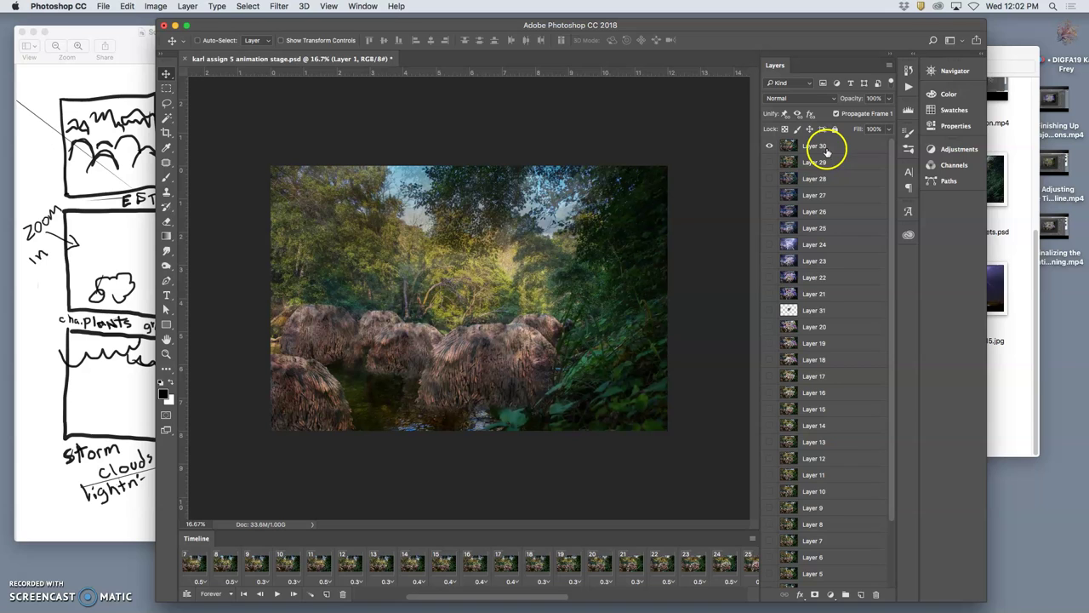
{"action": "left_click", "coordinate": [202, 568]}
{"action": "left_click", "coordinate": [276, 593]}
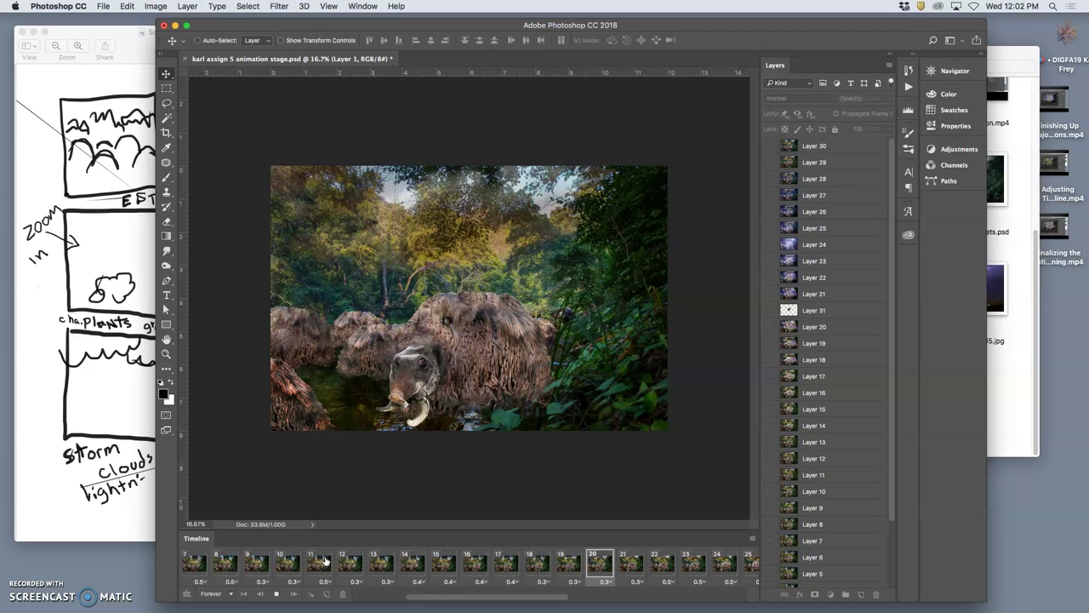
{"action": "left_click", "coordinate": [317, 562]}
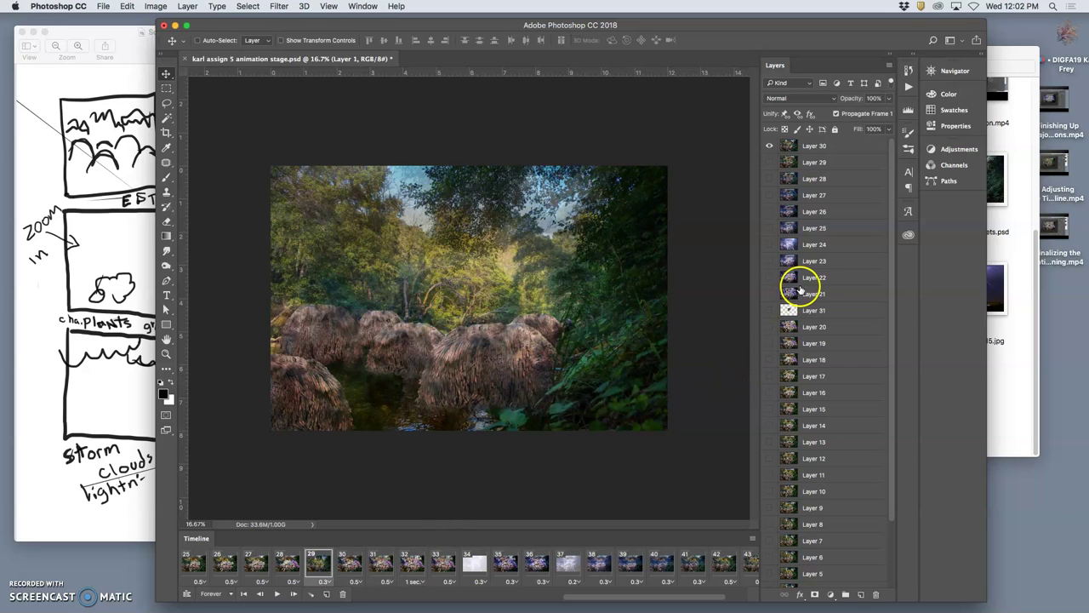
Toggle Layer 30 off and on, revert to the Open history state, and replay
{"action": "left_click", "coordinate": [770, 149]}
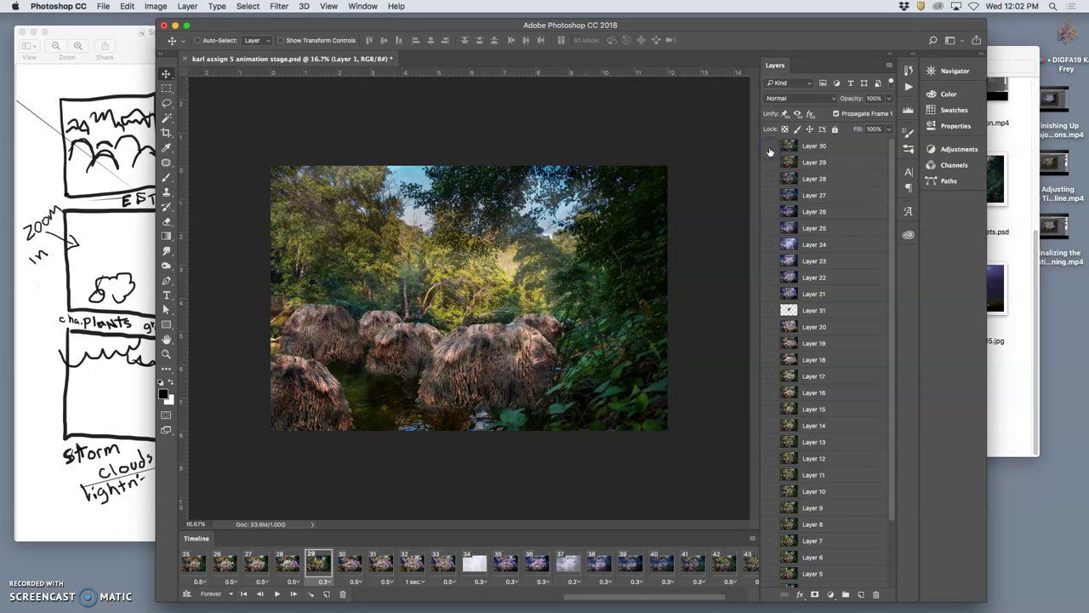
{"action": "left_click", "coordinate": [770, 149]}
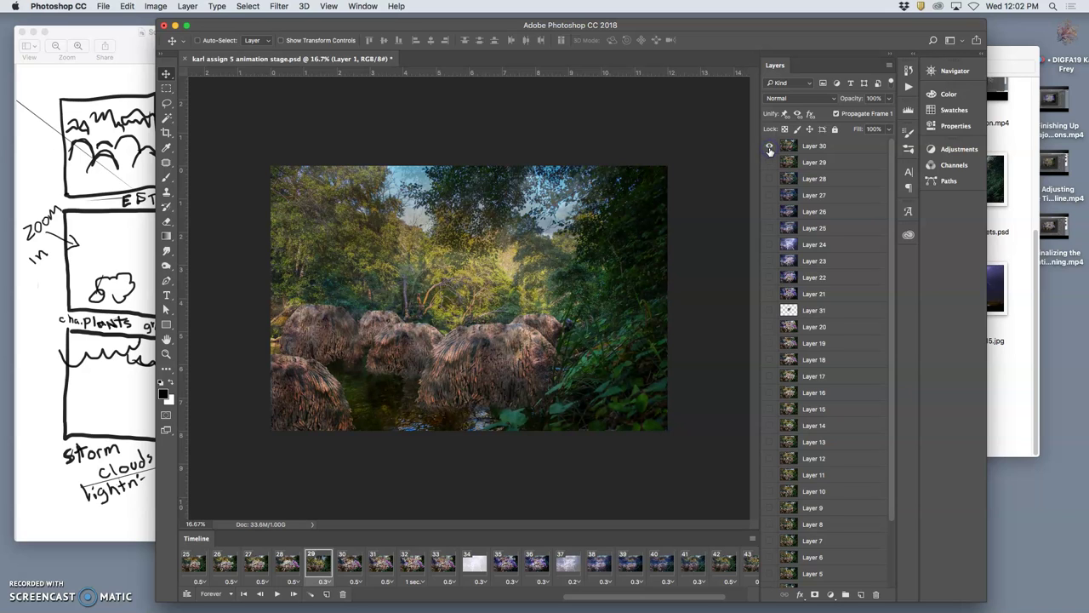
{"action": "scroll", "coordinate": [796, 375], "scroll_direction": "down", "scroll_amount": 5}
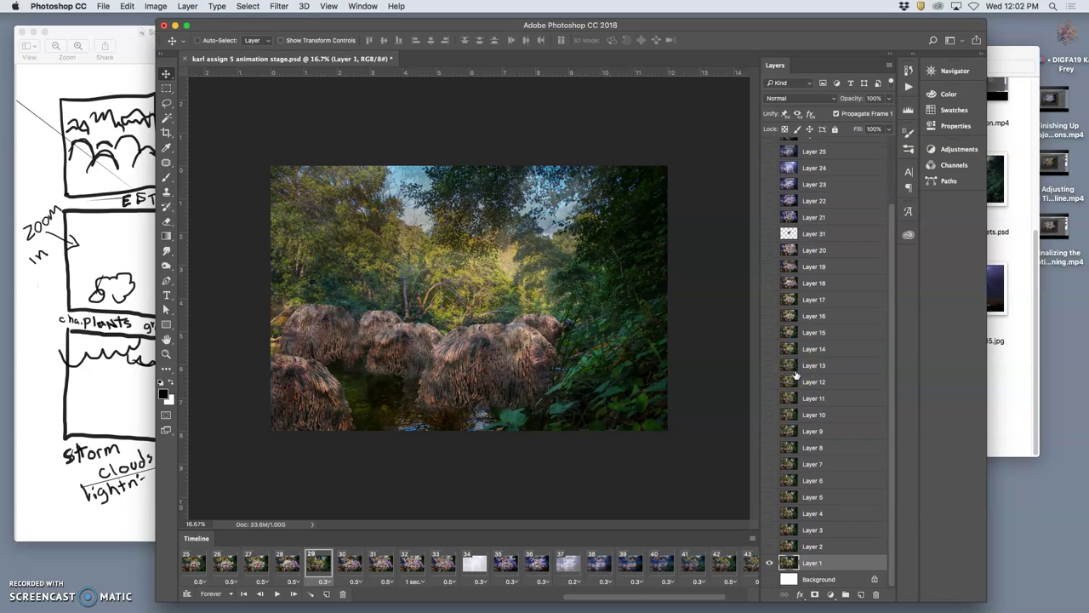
{"action": "left_click", "coordinate": [288, 562]}
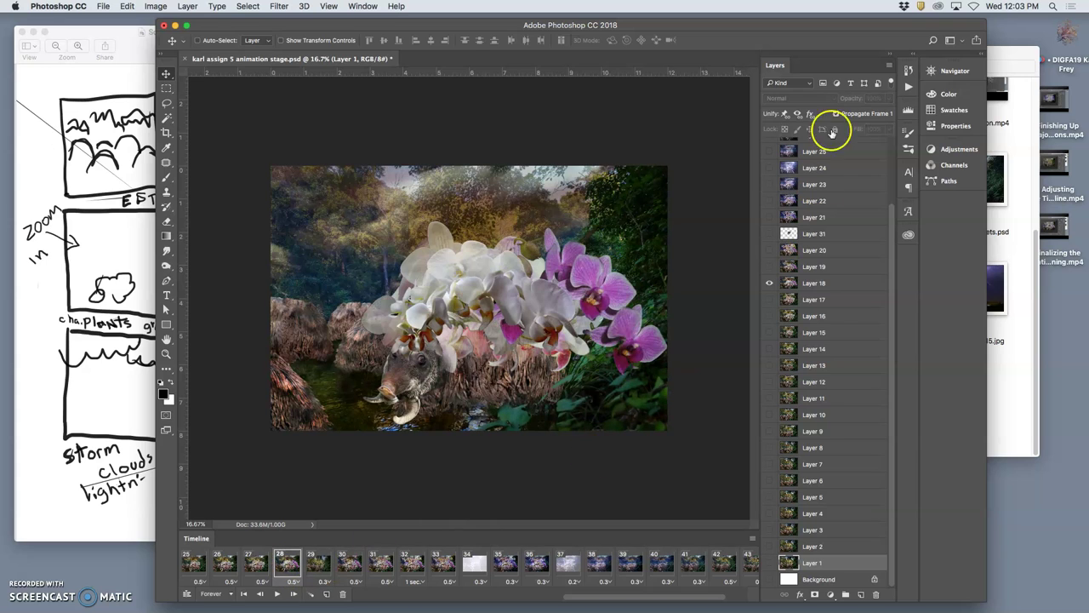
{"action": "left_click", "coordinate": [908, 71]}
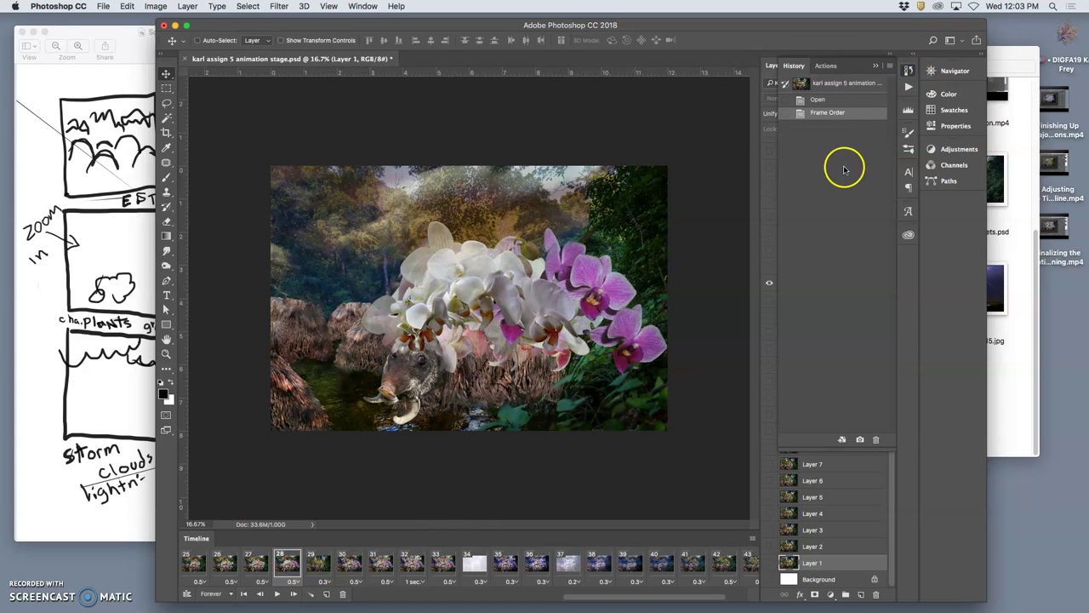
{"action": "left_click", "coordinate": [826, 101]}
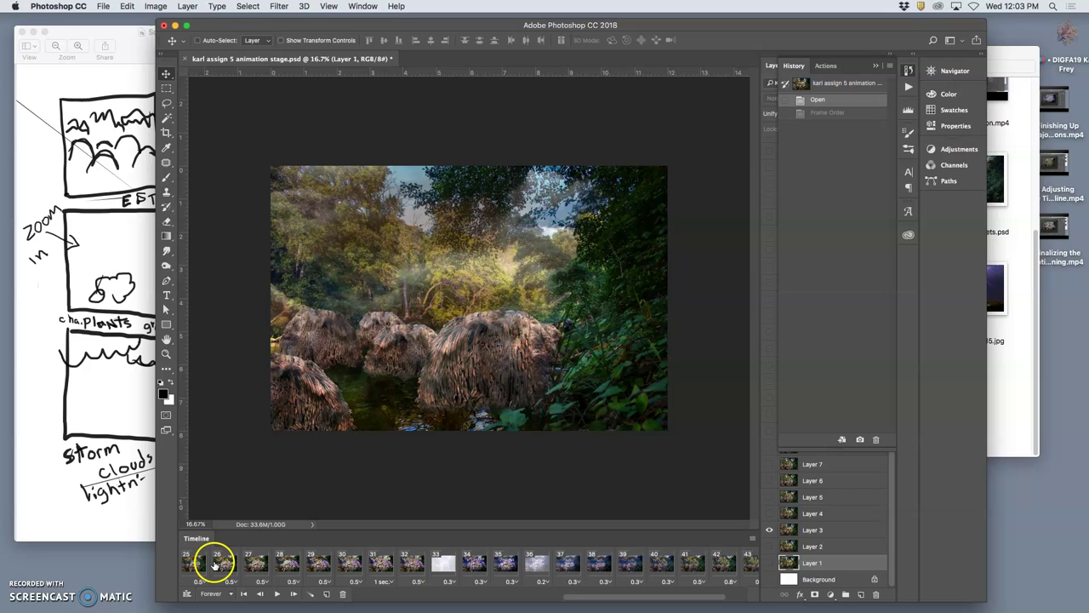
{"action": "left_click", "coordinate": [278, 594]}
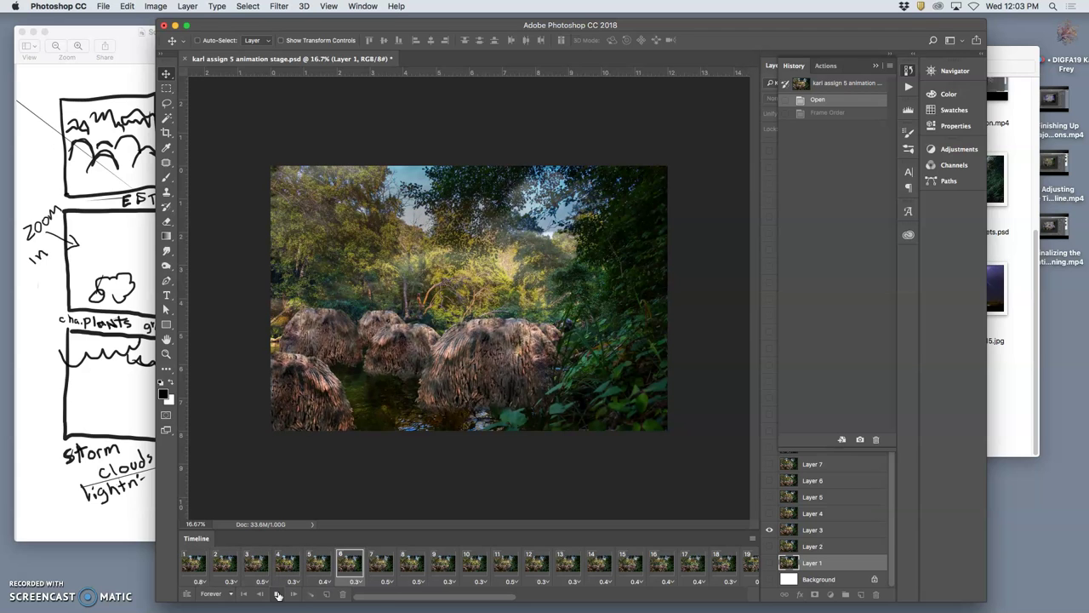
Stop the animation playback and save the document with File > Save
{"action": "left_click", "coordinate": [278, 595]}
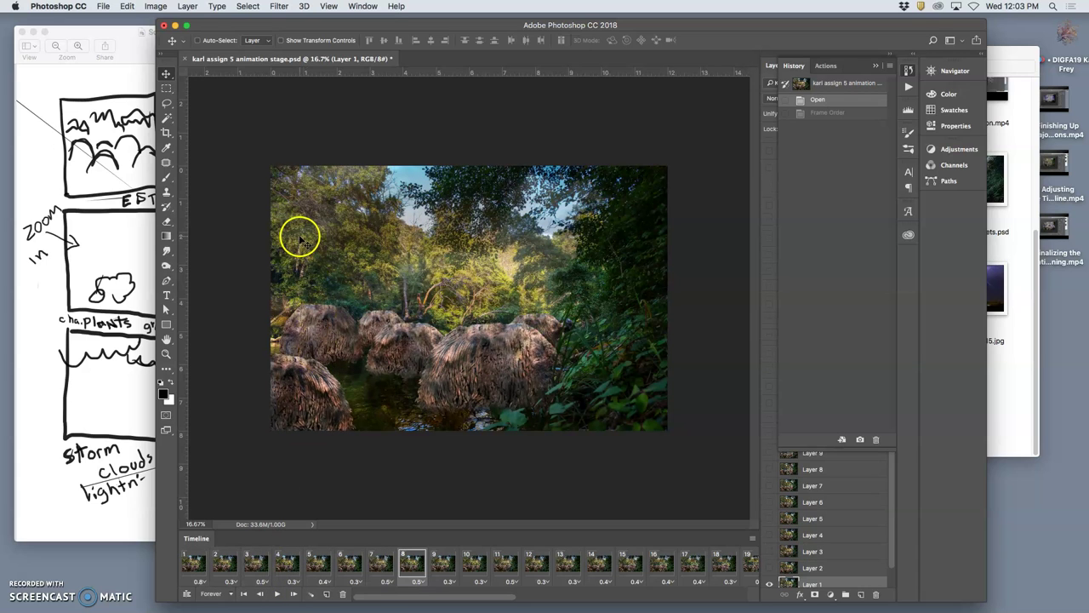
{"action": "left_click", "coordinate": [105, 6]}
{"action": "left_click", "coordinate": [119, 103]}
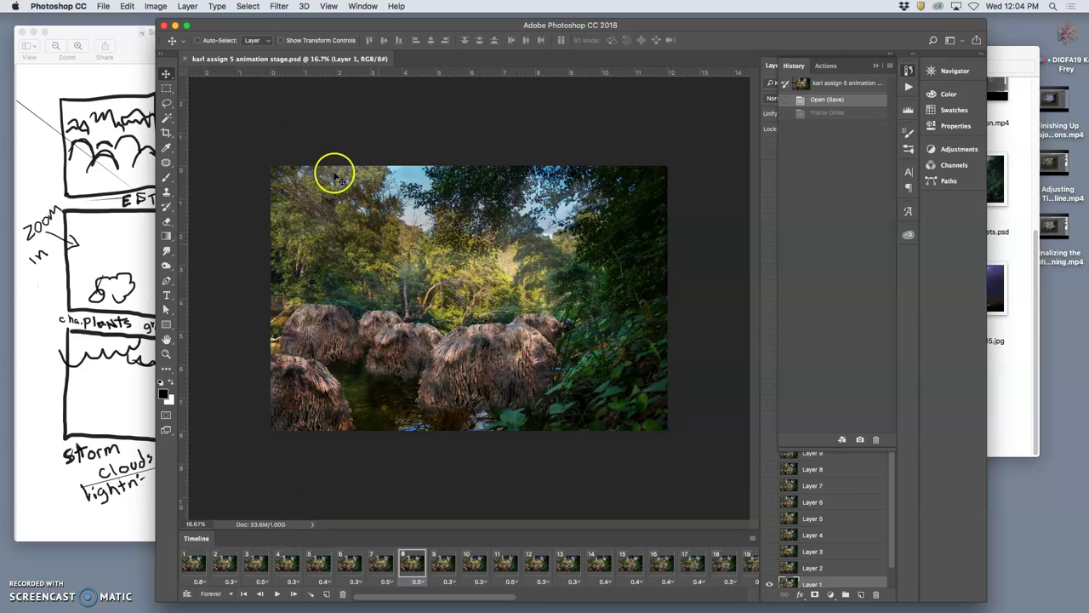
Resize the image to 150 pixels/inch, making it 1800 × 1200 px
{"action": "left_click", "coordinate": [156, 6]}
{"action": "left_click", "coordinate": [175, 92]}
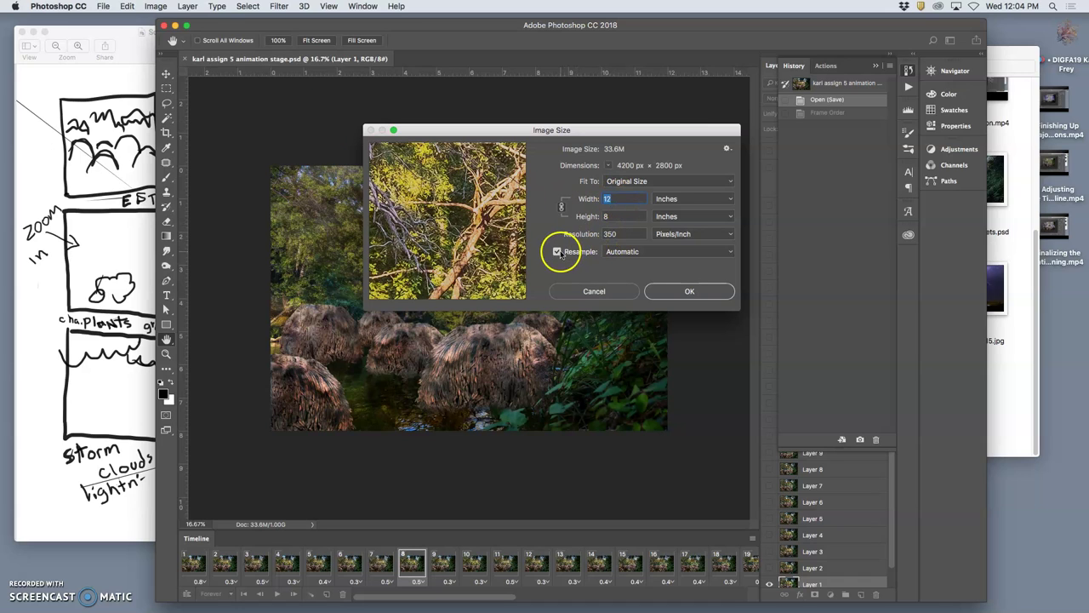
{"action": "type", "text": "150"}
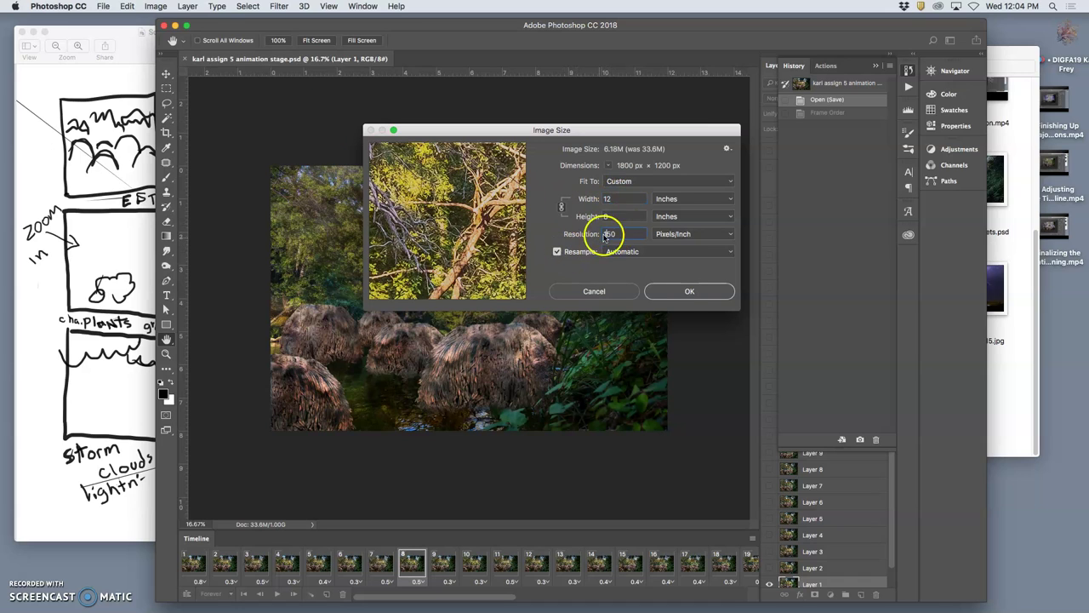
{"action": "left_click", "coordinate": [685, 291]}
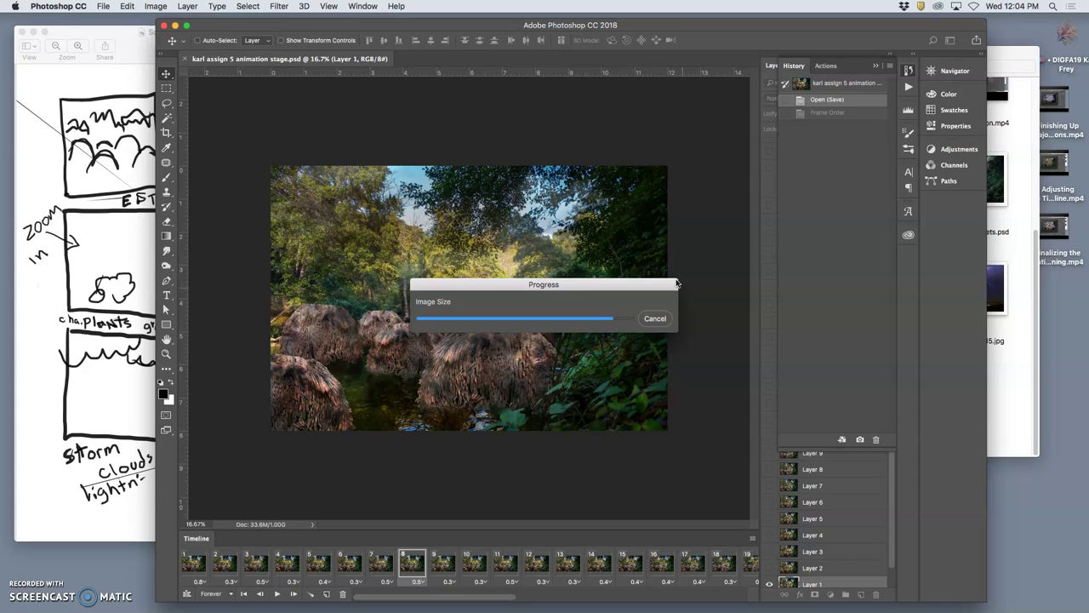
{"action": "left_click", "coordinate": [661, 284]}
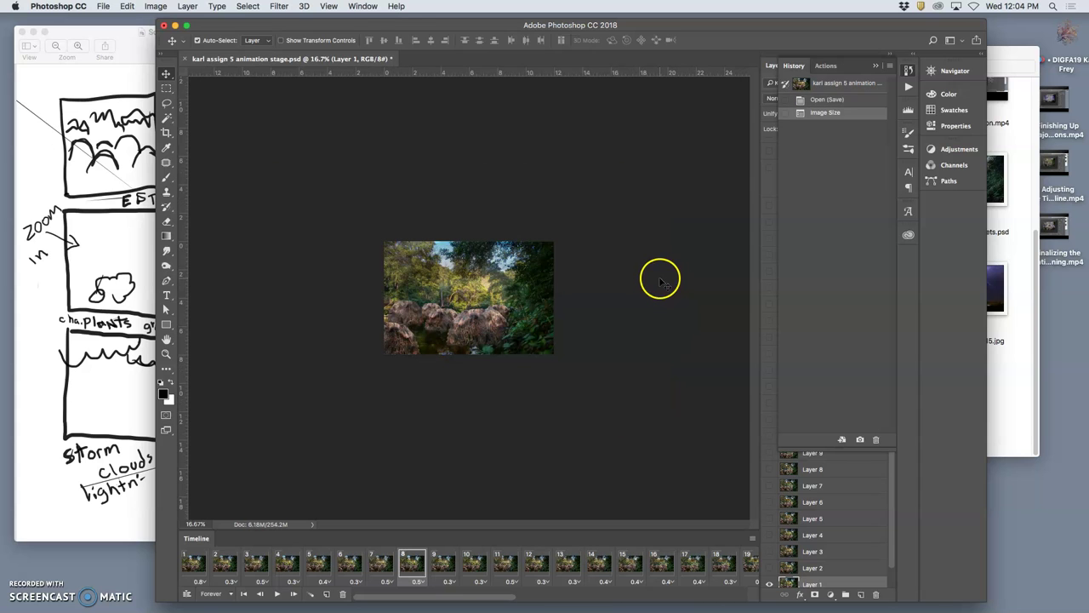
View the image at 100%, then play the animation and stop on frame 20
{"action": "left_click", "coordinate": [327, 7]}
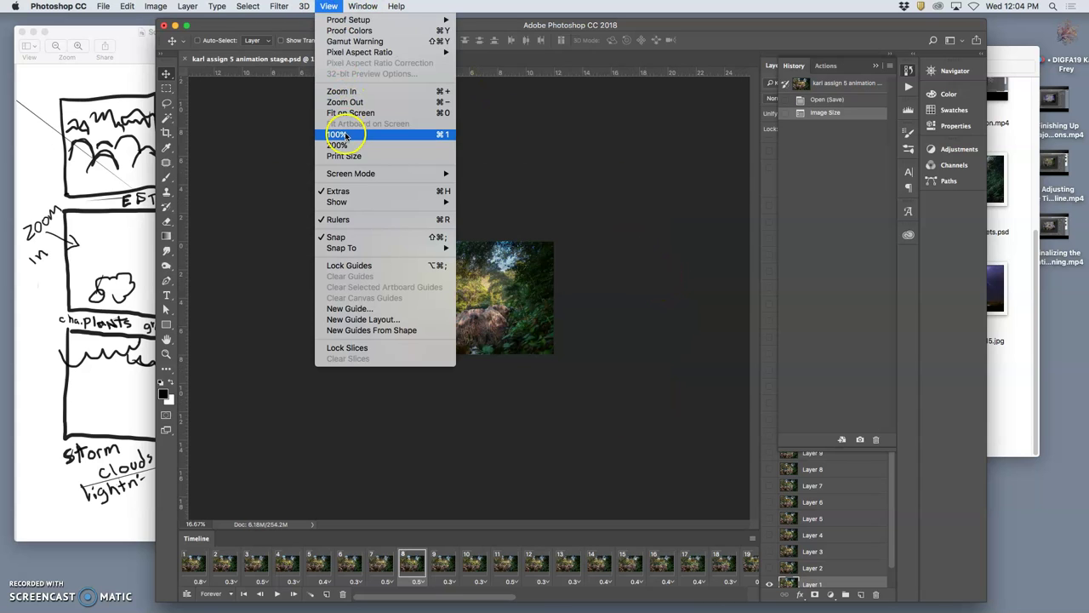
{"action": "left_click", "coordinate": [379, 139]}
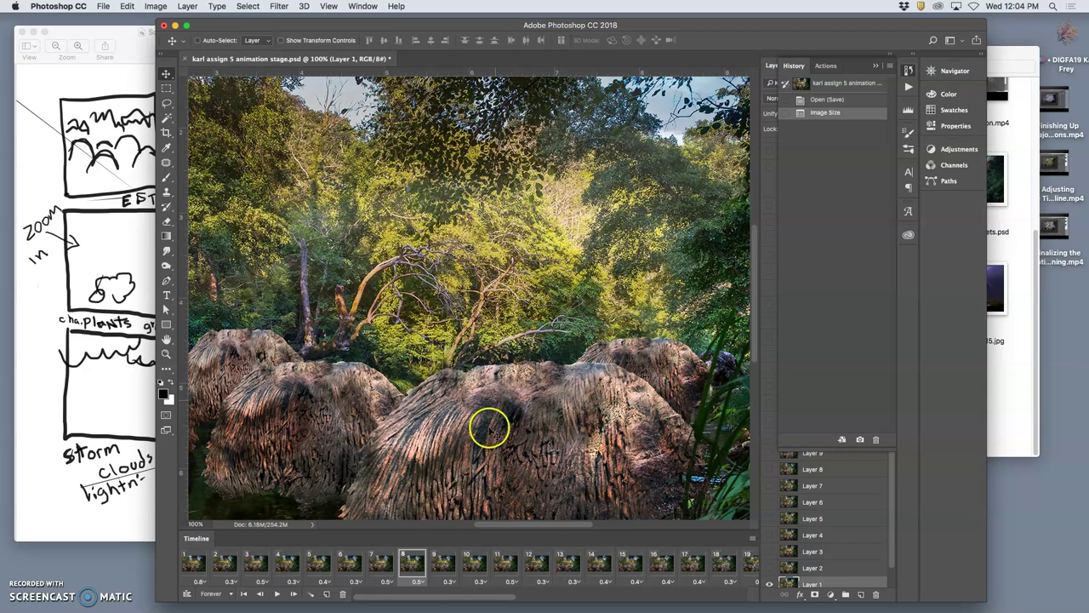
{"action": "left_click", "coordinate": [277, 595]}
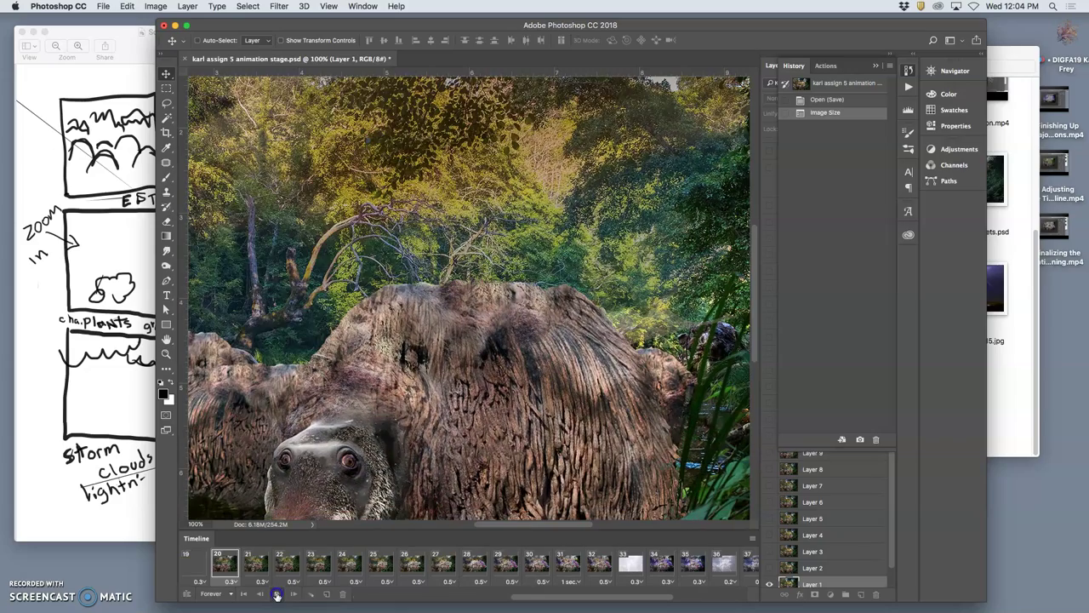
{"action": "left_click", "coordinate": [276, 595]}
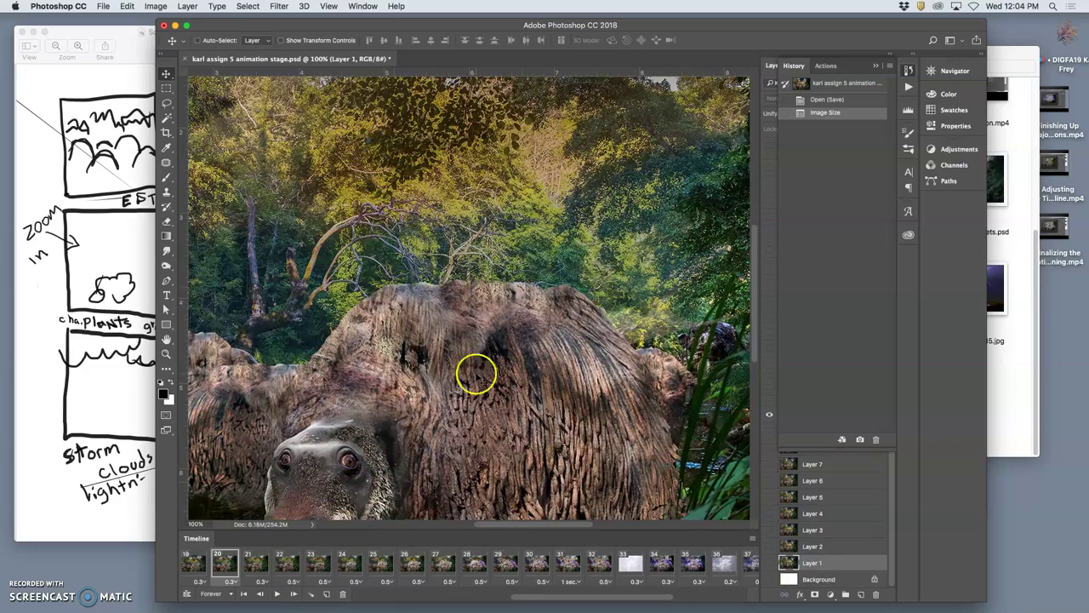
In Save for Web, zoom the preview out to 33.3% and play the animation
{"action": "left_click", "coordinate": [103, 7]}
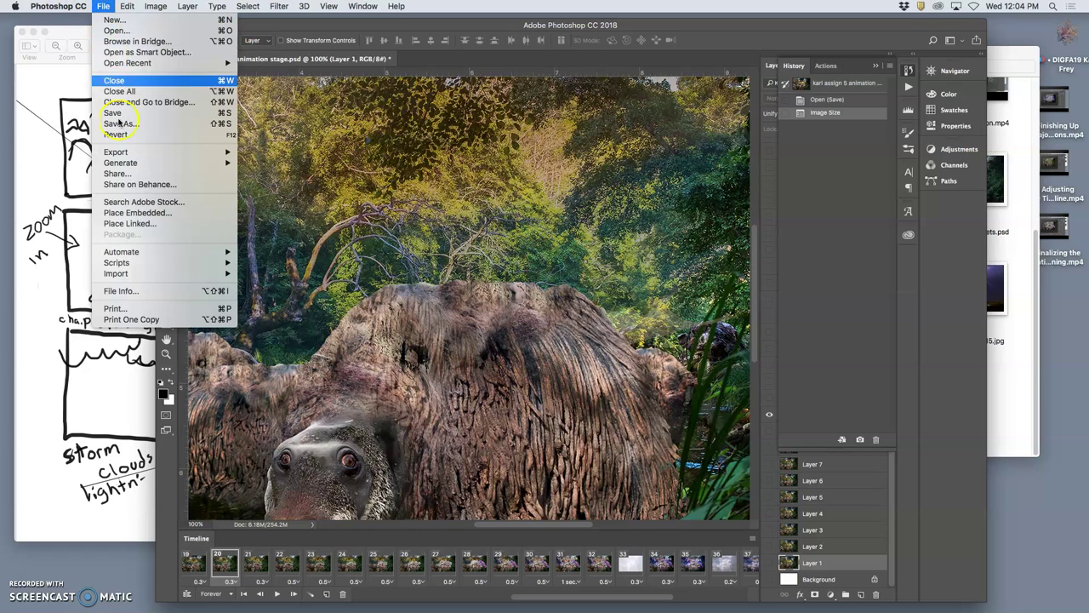
{"action": "mouse_move", "coordinate": [119, 153]}
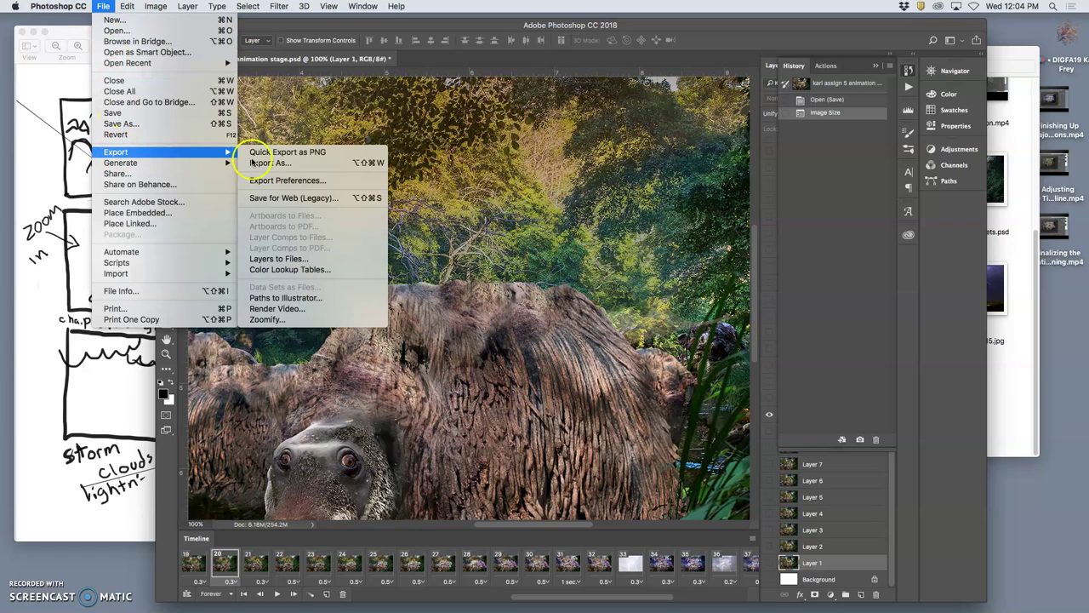
{"action": "left_click", "coordinate": [300, 199]}
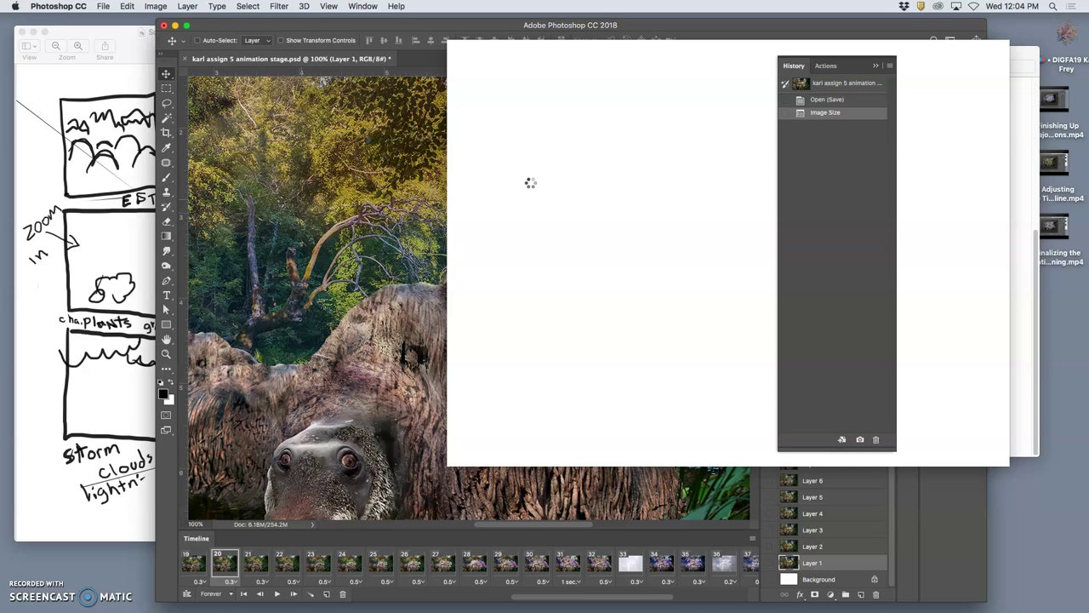
{"action": "left_click", "coordinate": [705, 51]}
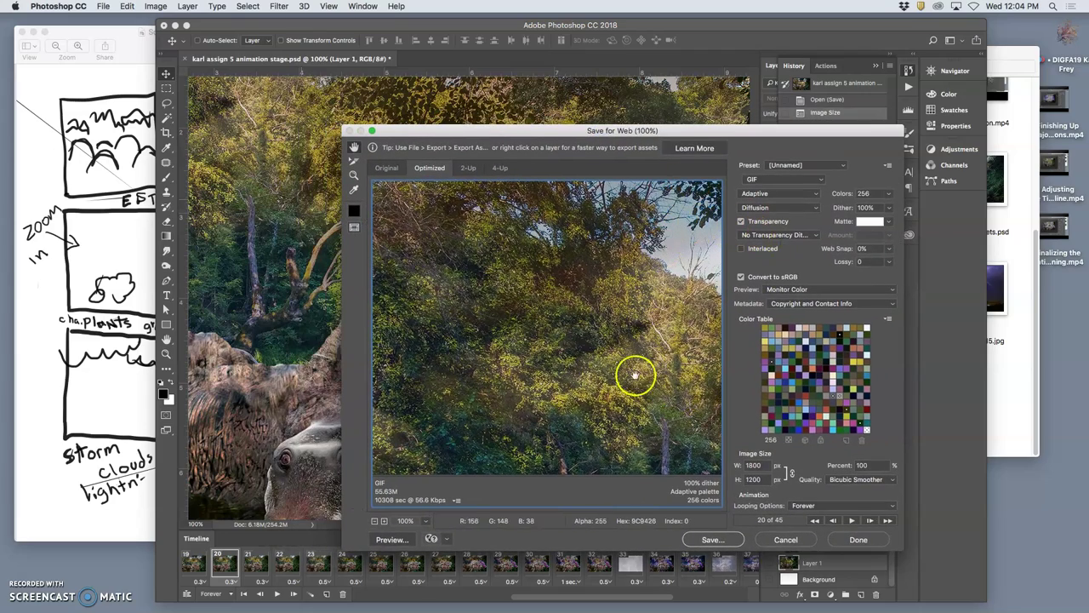
{"action": "left_click", "coordinate": [375, 521]}
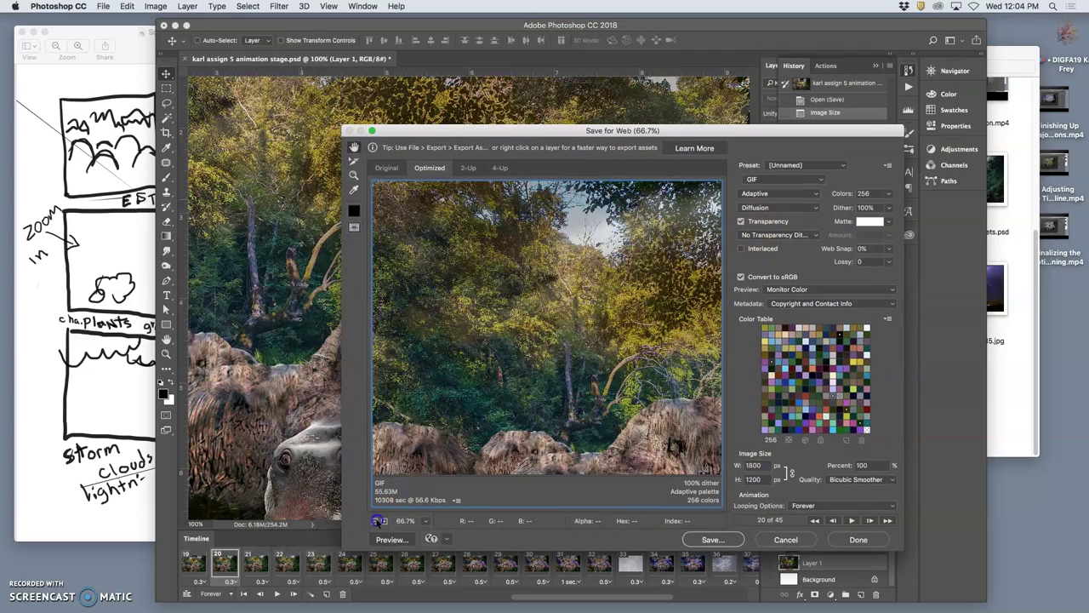
{"action": "left_click", "coordinate": [375, 521]}
{"action": "left_click", "coordinate": [375, 521]}
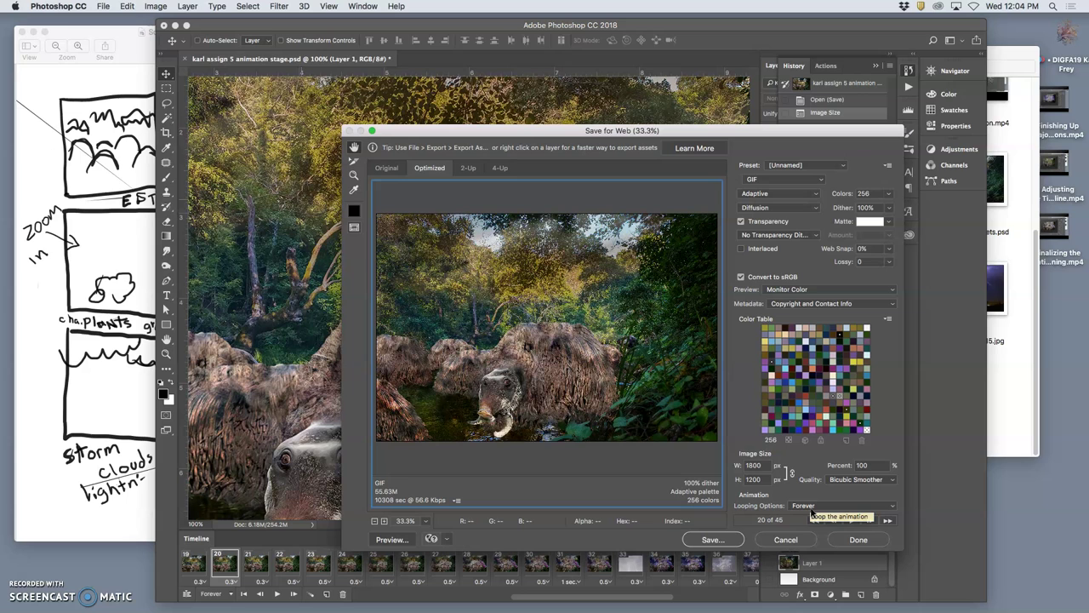
{"action": "left_click", "coordinate": [851, 520]}
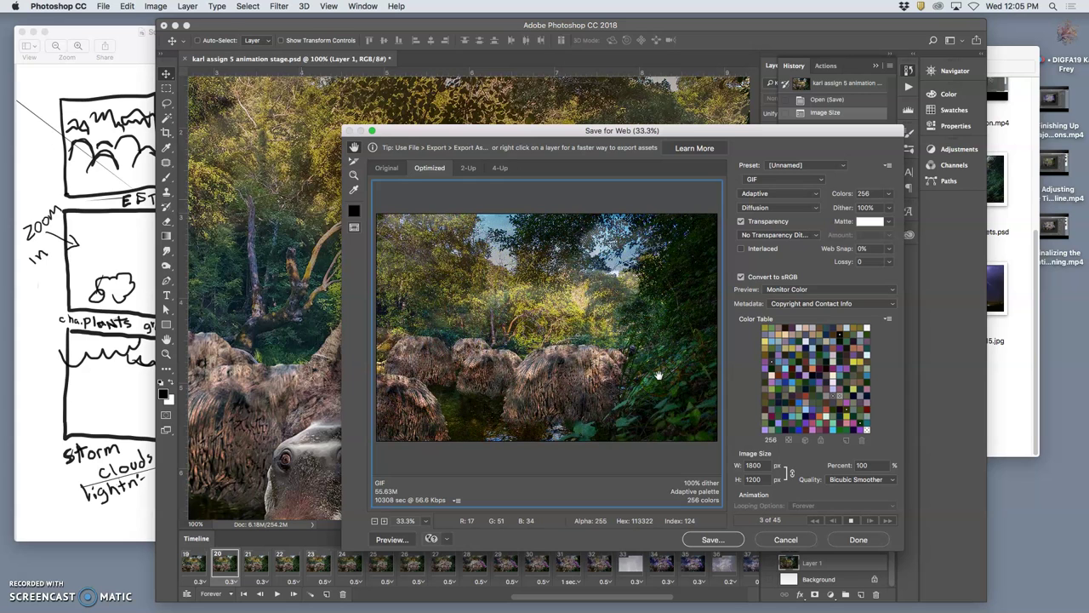
Try Perceptual colour reduction, return to Adaptive, and save the GIF to the Desktop
{"action": "left_click", "coordinate": [650, 347]}
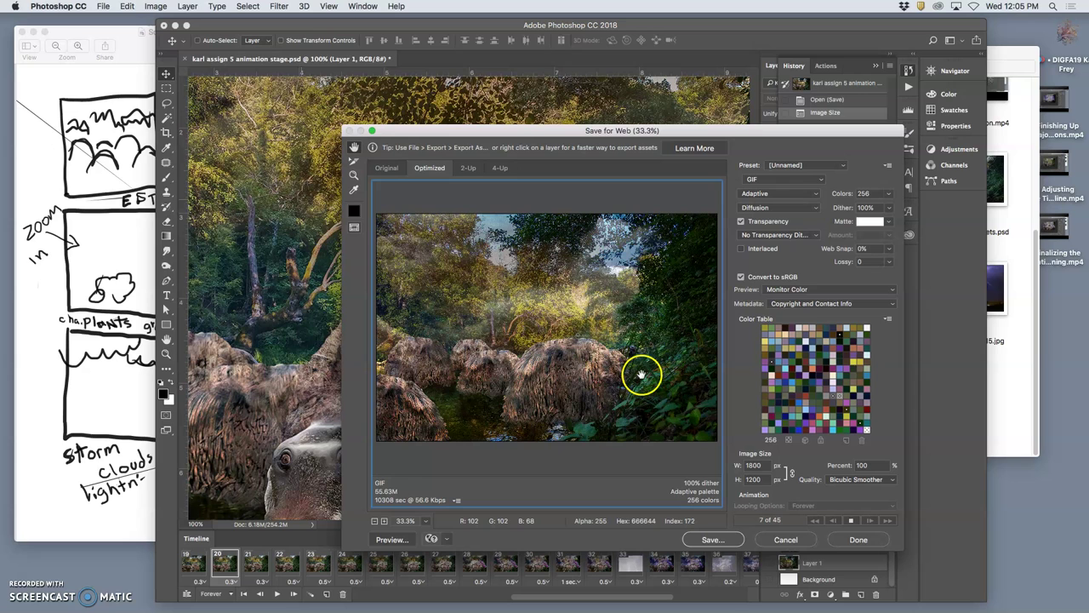
{"action": "left_click", "coordinate": [765, 196]}
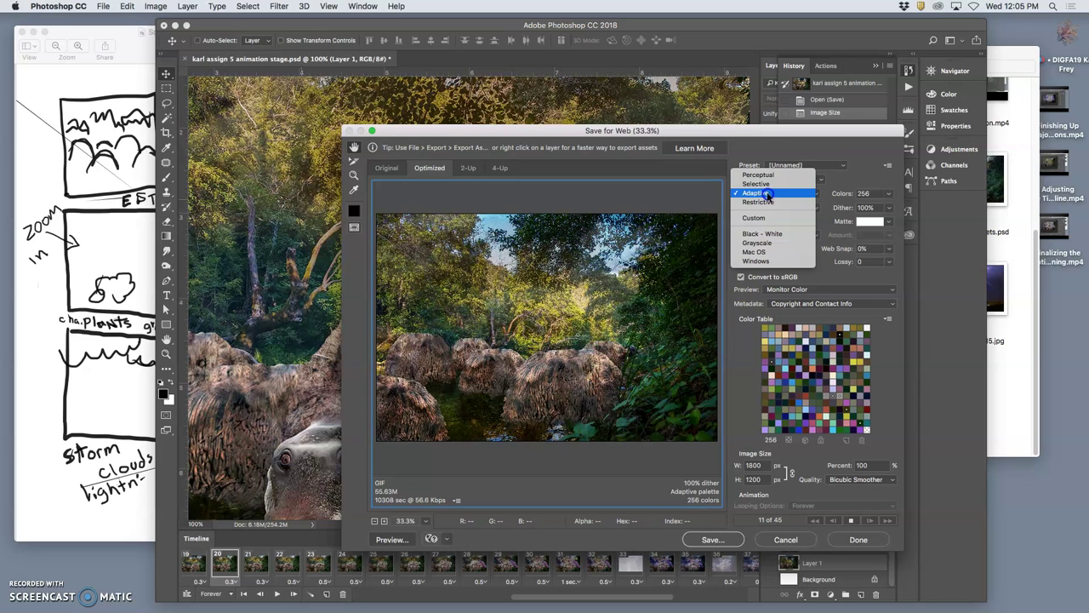
{"action": "left_click", "coordinate": [759, 176]}
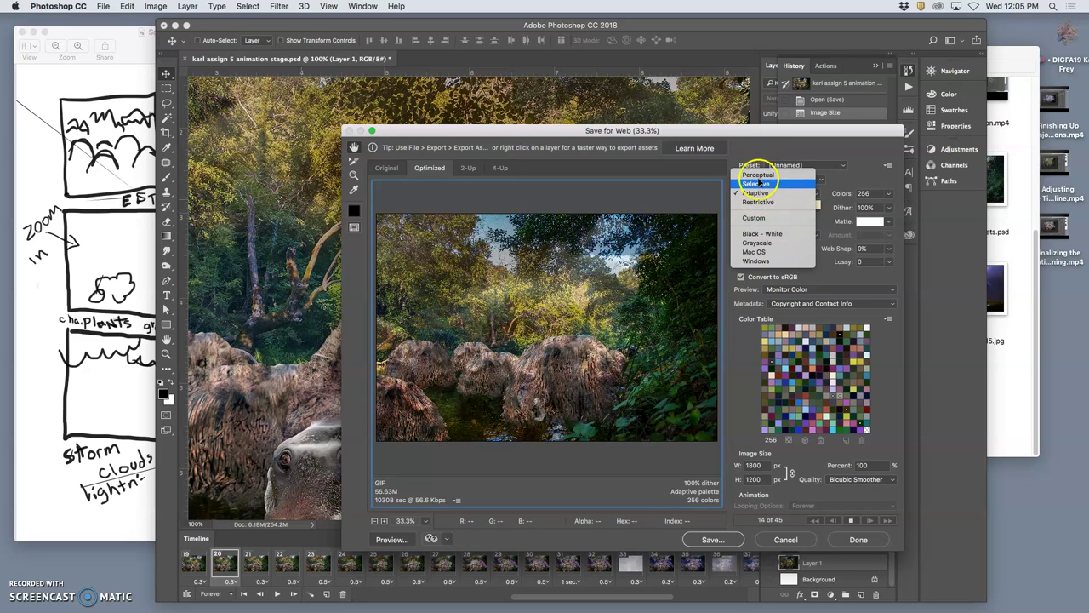
{"action": "left_click", "coordinate": [755, 193]}
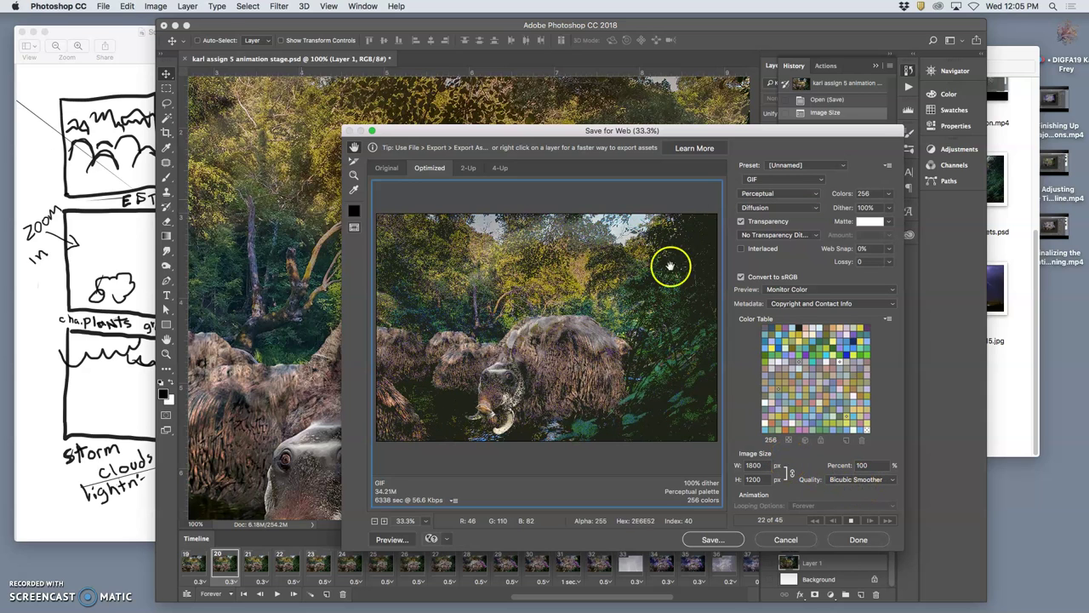
{"action": "left_click", "coordinate": [747, 193]}
{"action": "left_click", "coordinate": [754, 212]}
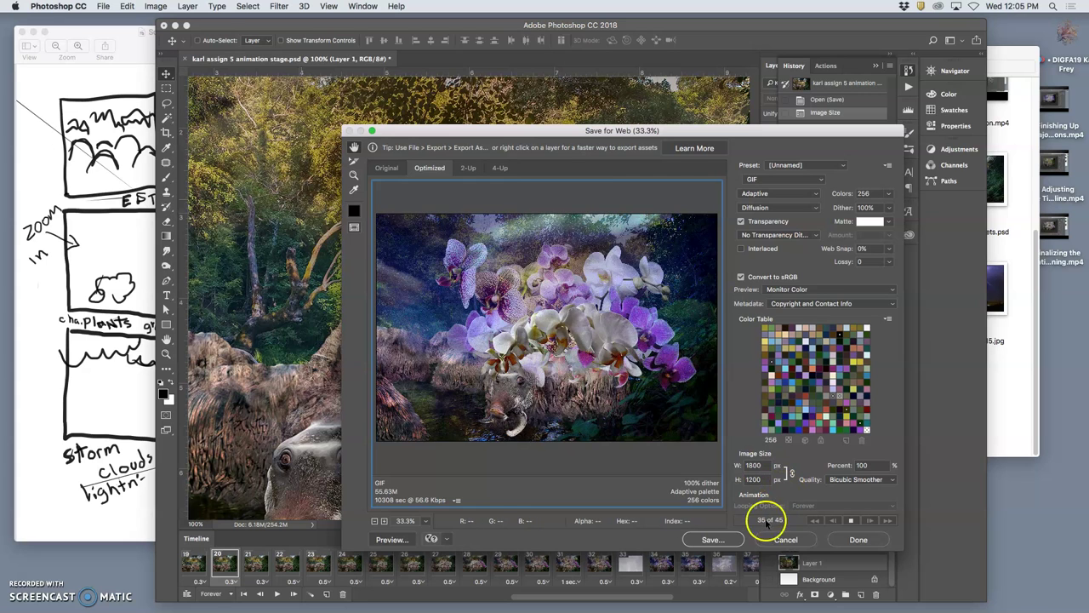
{"action": "left_click", "coordinate": [720, 540]}
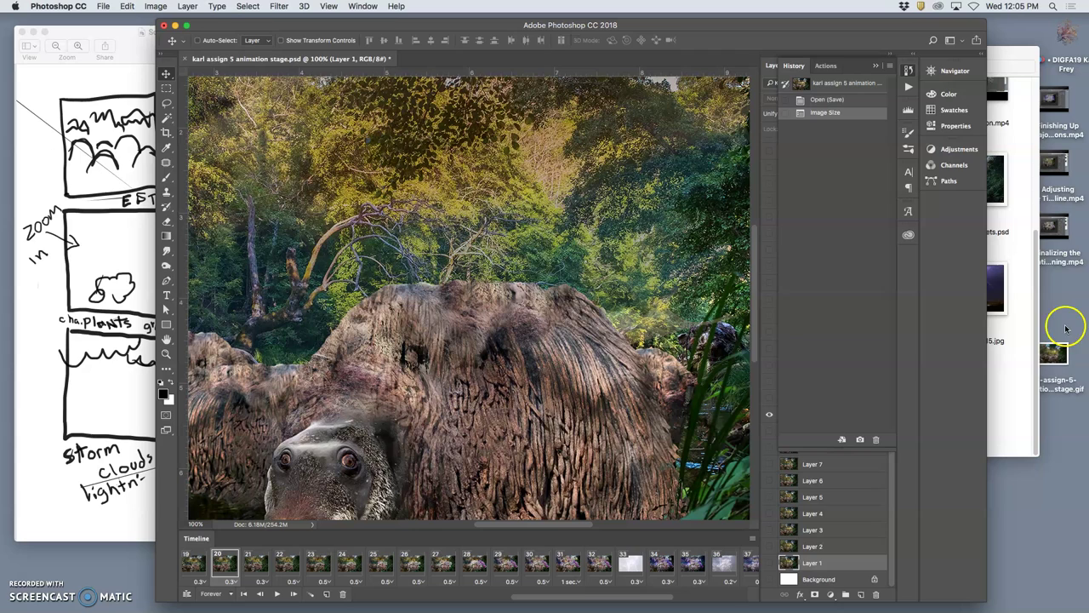
Open karl-assign-5-animation-stage.gif from the desktop in Safari
{"action": "right_click", "coordinate": [1056, 349]}
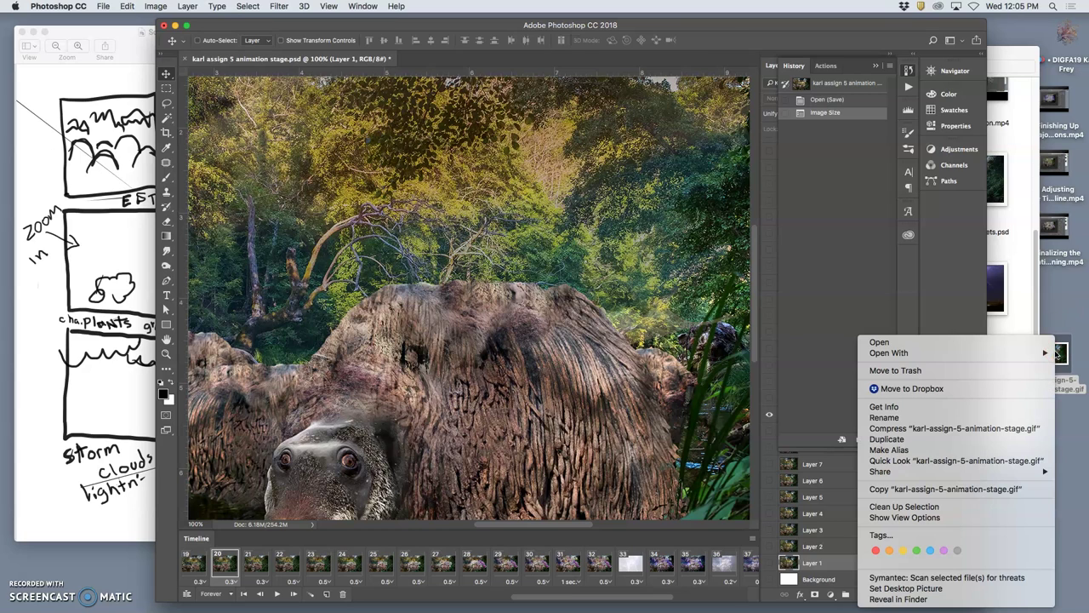
{"action": "mouse_move", "coordinate": [962, 353]}
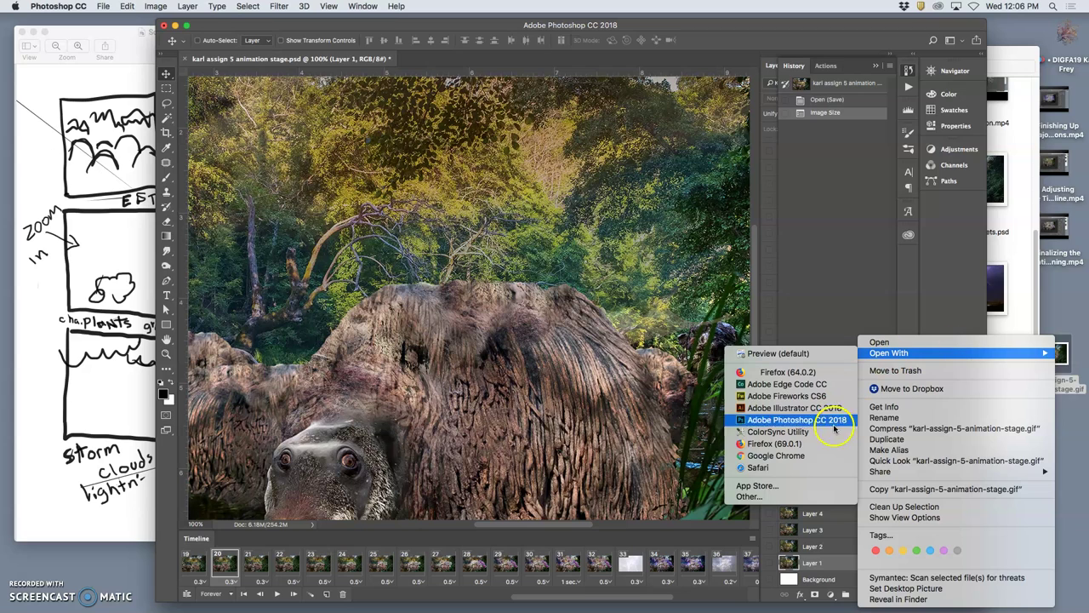
{"action": "left_click", "coordinate": [790, 469]}
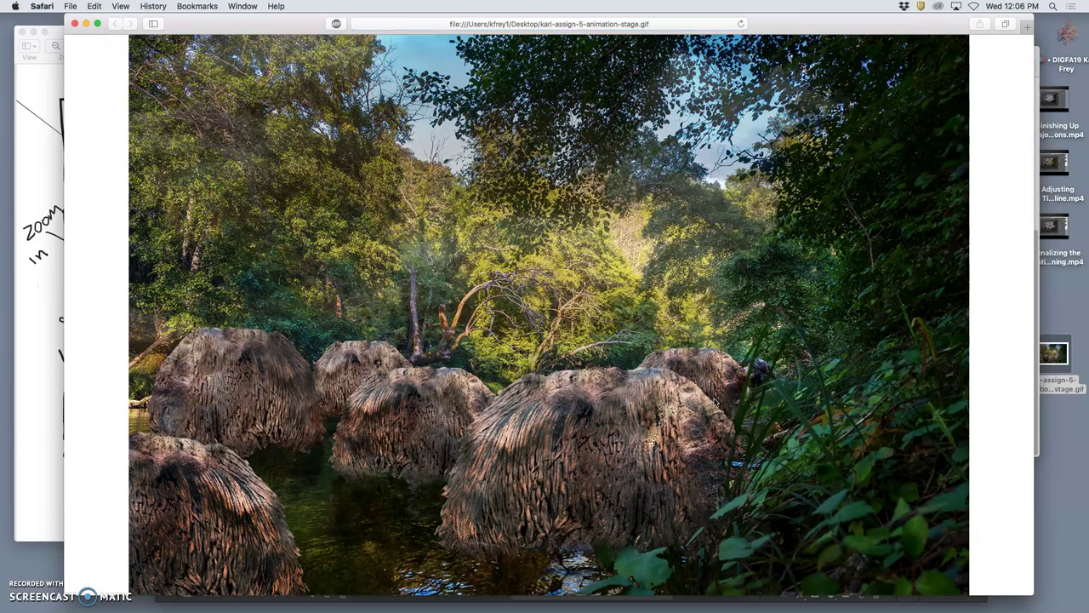
Play the GIF at full size in full-screen Safari, fitted to the screen, then exit full screen
{"action": "left_click", "coordinate": [767, 415]}
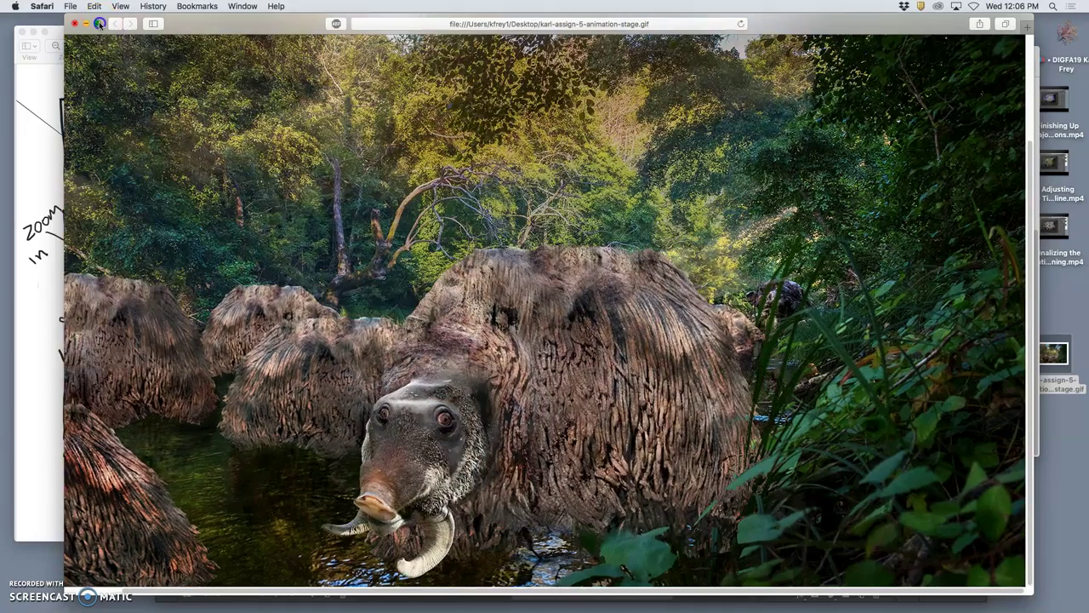
{"action": "left_click", "coordinate": [98, 23]}
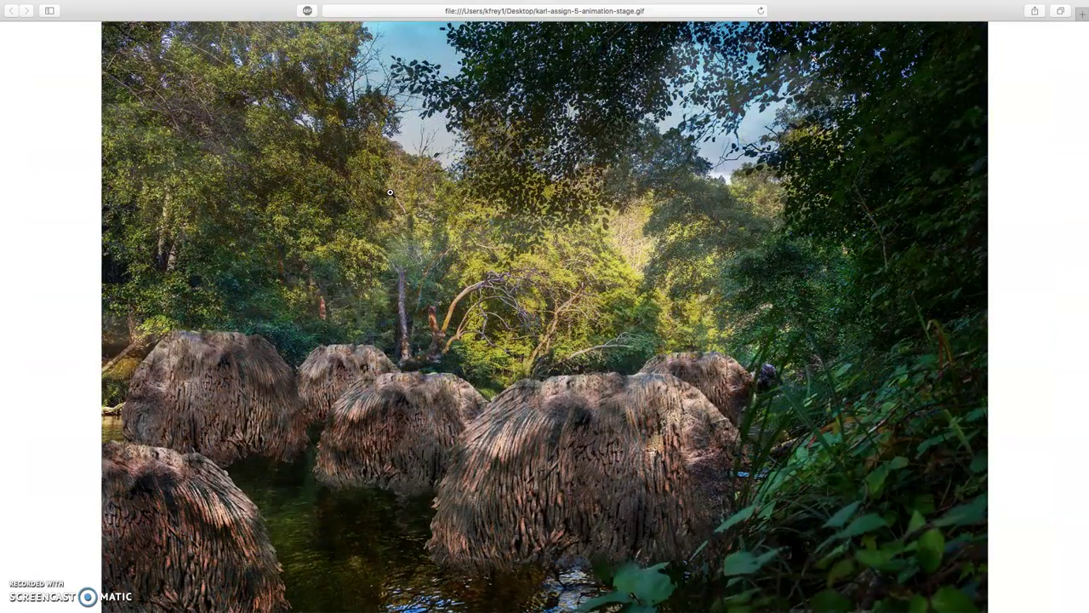
{"action": "key", "text": "super+0"}
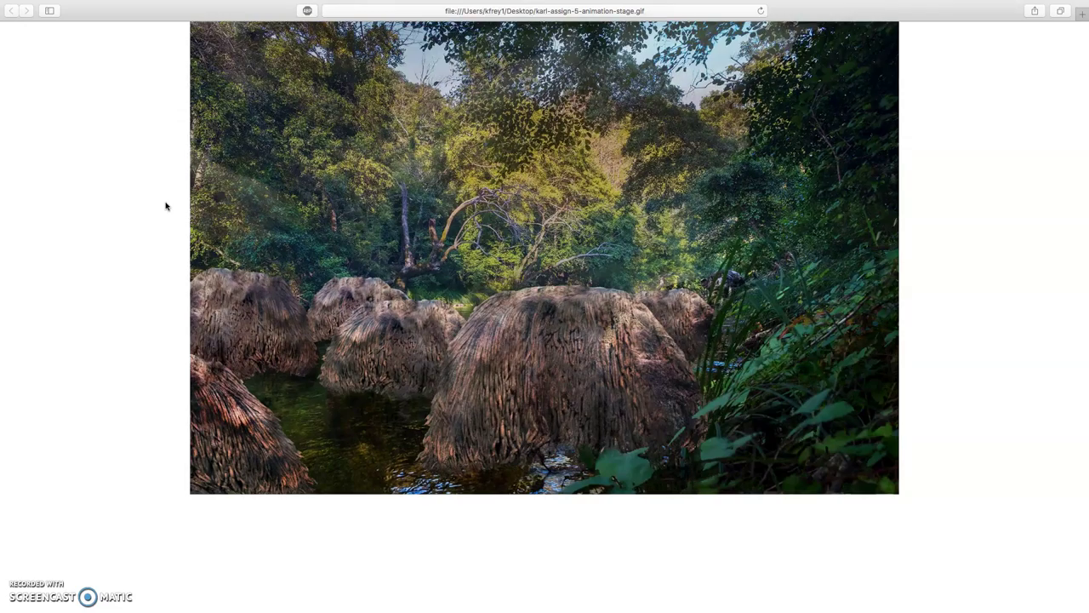
{"action": "key", "text": "ctrl+super+f"}
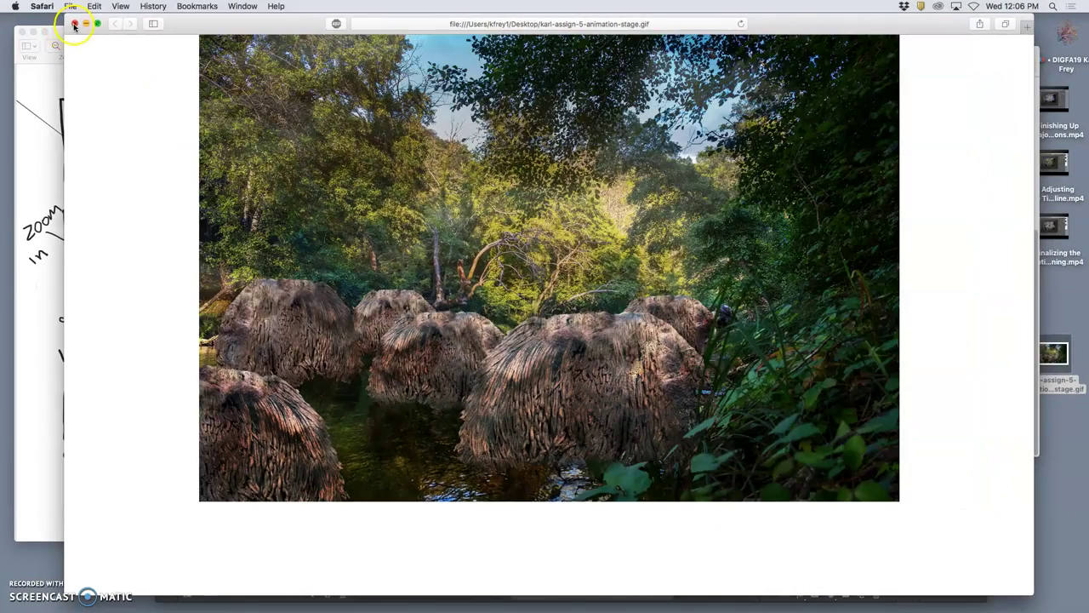
Close Safari, check the GIF's 58.3 MB file info, then minimize Photoshop
{"action": "left_click", "coordinate": [75, 27]}
{"action": "right_click", "coordinate": [1053, 356]}
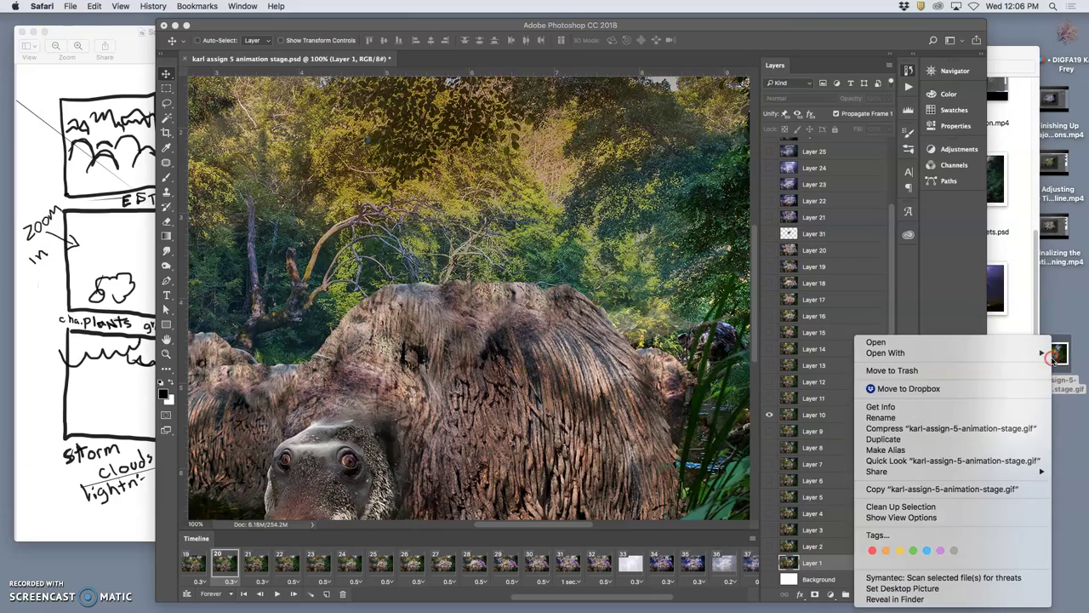
{"action": "left_click", "coordinate": [944, 408]}
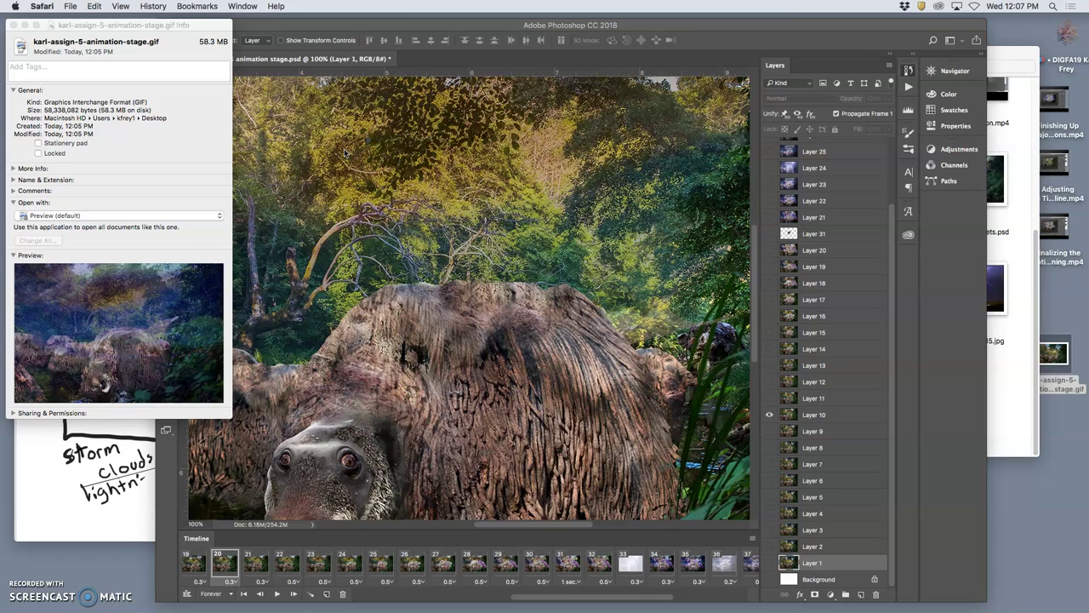
{"action": "left_click", "coordinate": [13, 25]}
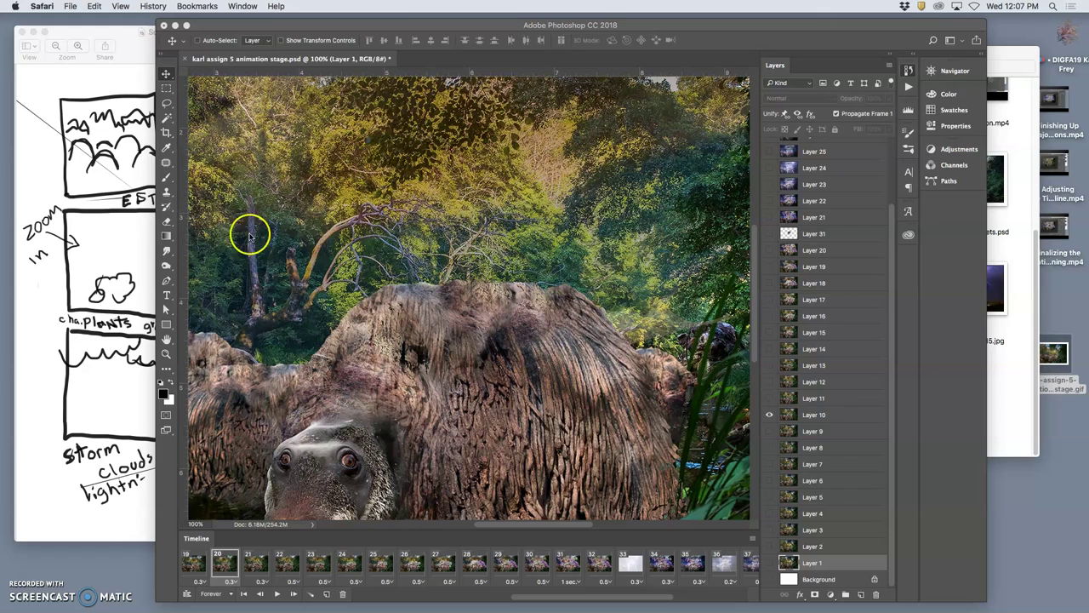
{"action": "left_click", "coordinate": [175, 26]}
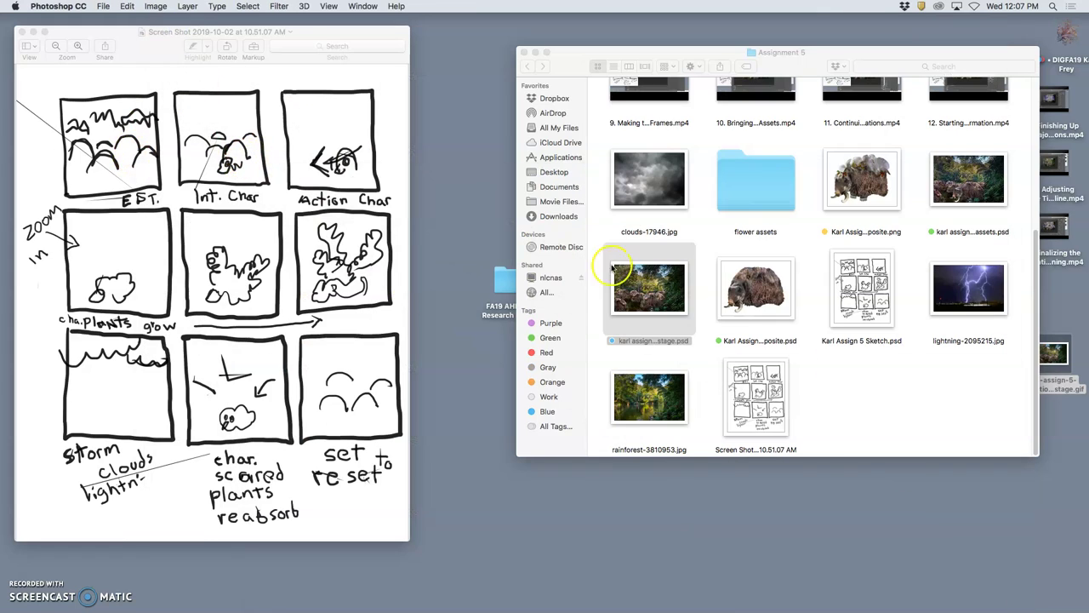
Rename the storyboard screenshot to 'Karl Assign 5 sketch'
{"action": "left_click", "coordinate": [817, 397]}
{"action": "left_click", "coordinate": [771, 413]}
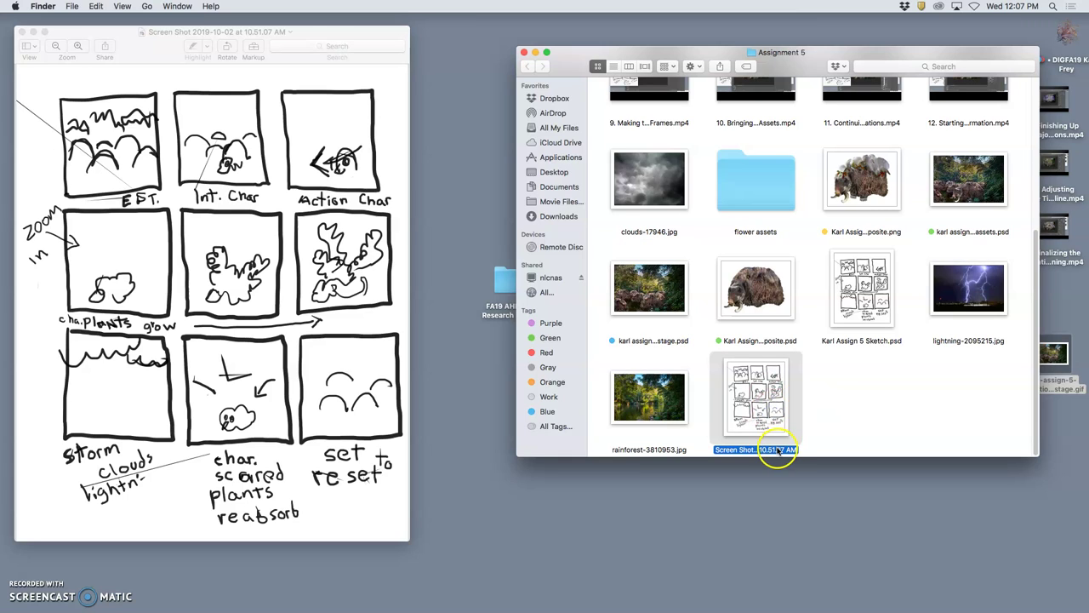
{"action": "left_click", "coordinate": [777, 450]}
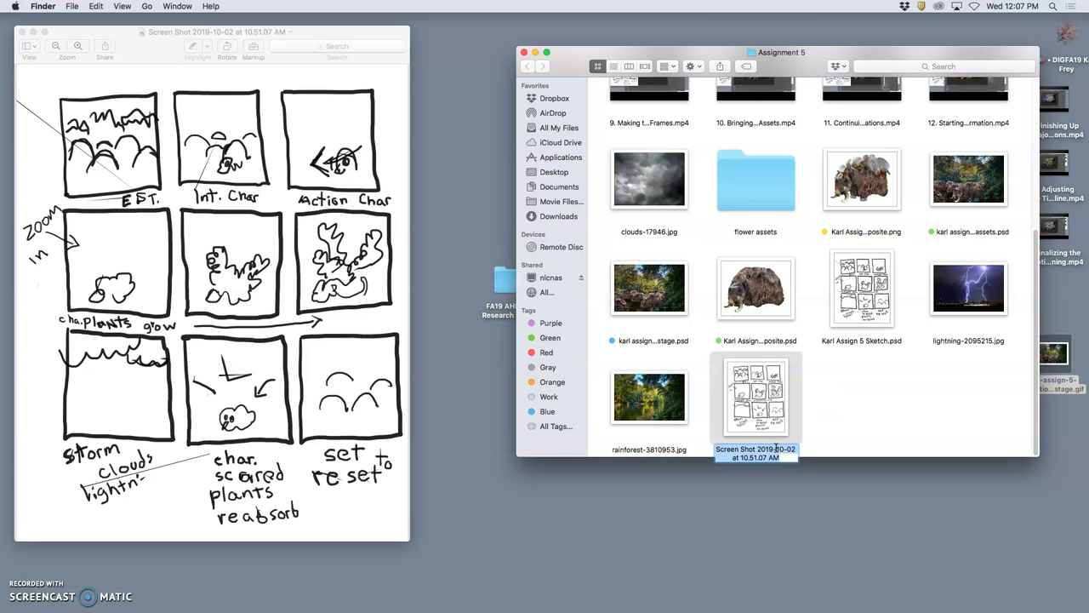
{"action": "type", "text": "Karl Assign 5 sketch"}
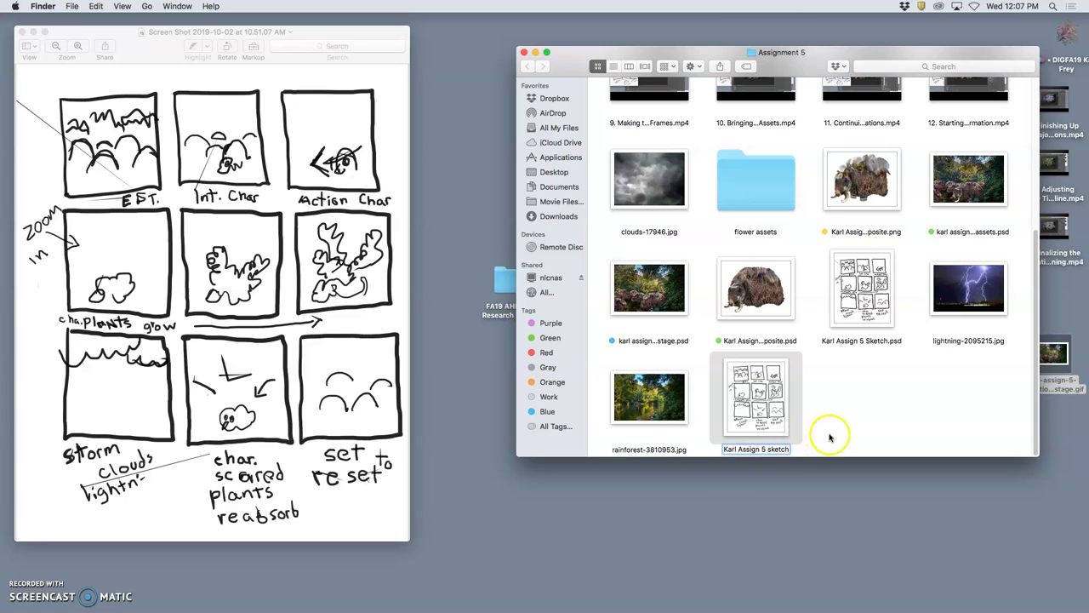
{"action": "key", "text": "Return"}
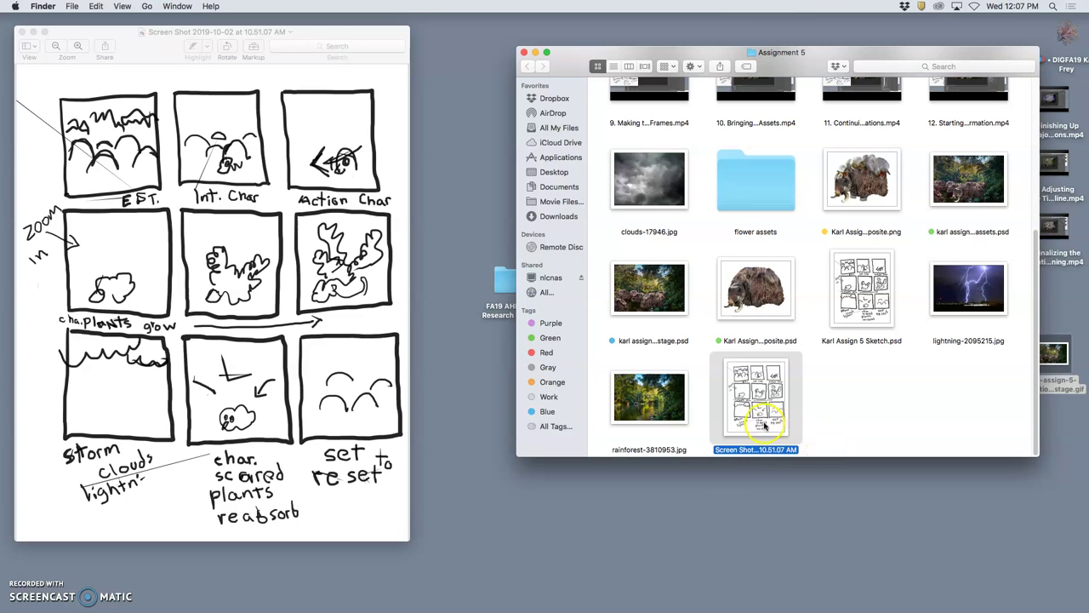
Tag the sketch yellow, move it to the desktop, tag the GIF, and place them side by side
{"action": "right_click", "coordinate": [870, 306]}
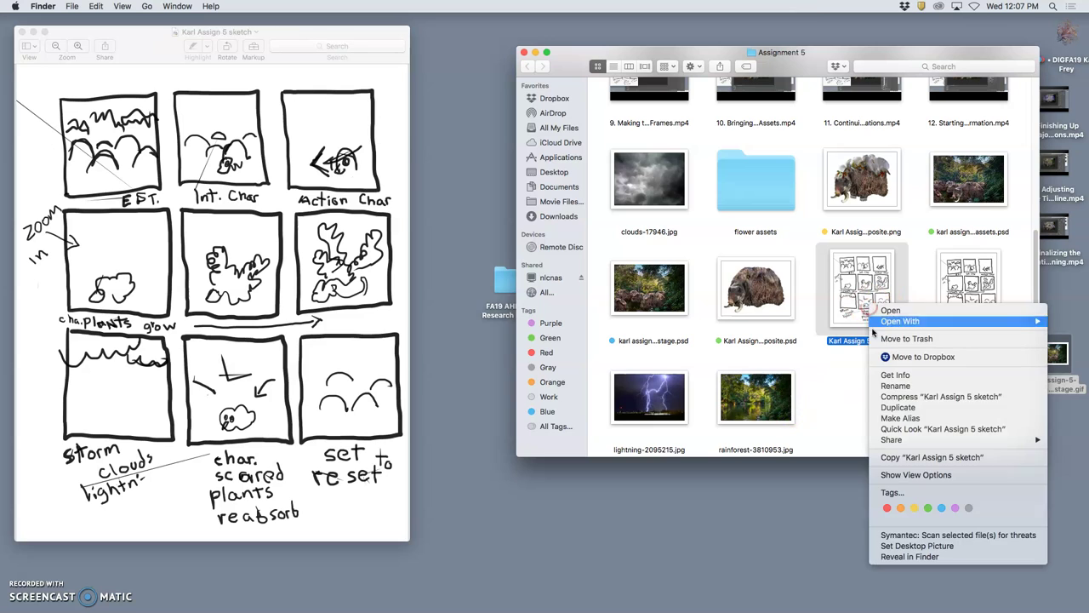
{"action": "left_click", "coordinate": [914, 507]}
{"action": "left_click_drag", "start_coordinate": [883, 369], "coordinate": [915, 534]}
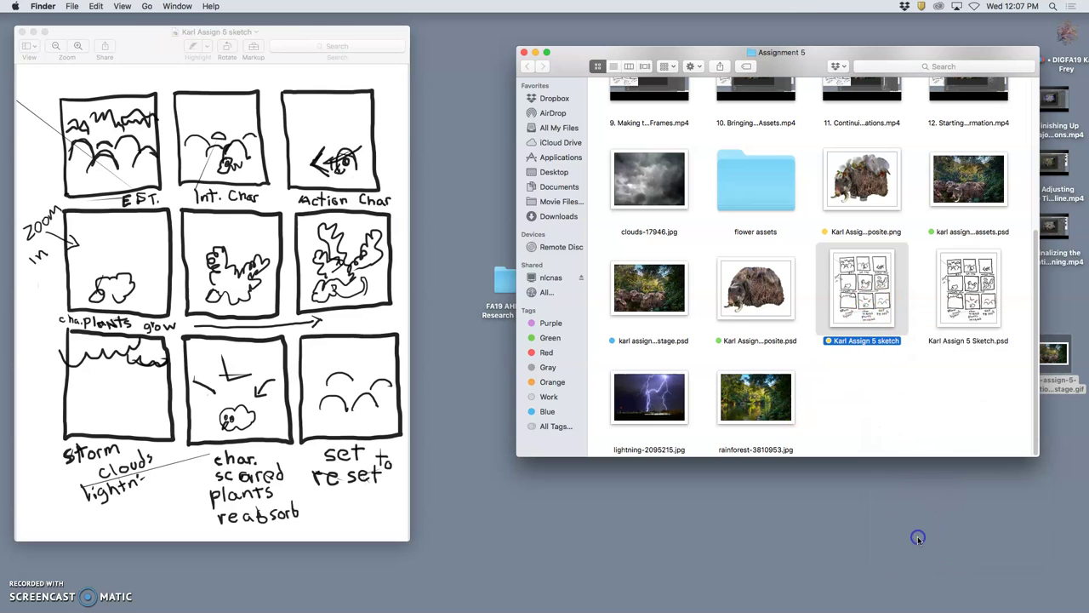
{"action": "right_click", "coordinate": [1062, 382]}
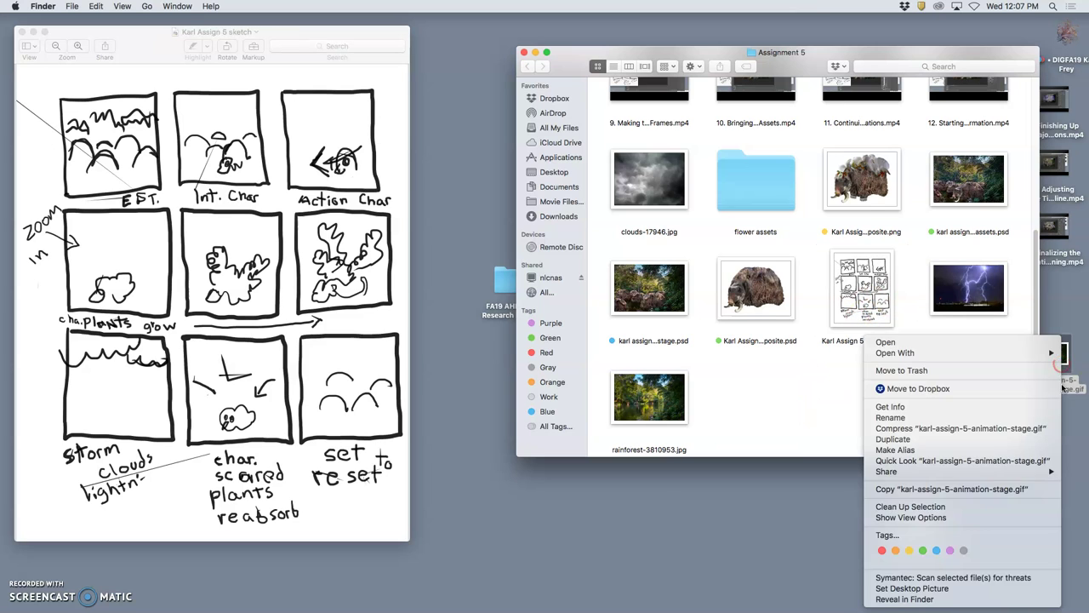
{"action": "left_click", "coordinate": [896, 551]}
{"action": "mouse_move", "coordinate": [1054, 356]}
{"action": "left_mouse_down"}
{"action": "mouse_move", "coordinate": [1039, 464]}
{"action": "mouse_move", "coordinate": [824, 516]}
{"action": "left_mouse_up"}
{"action": "left_click_drag", "start_coordinate": [907, 540], "coordinate": [729, 537]}
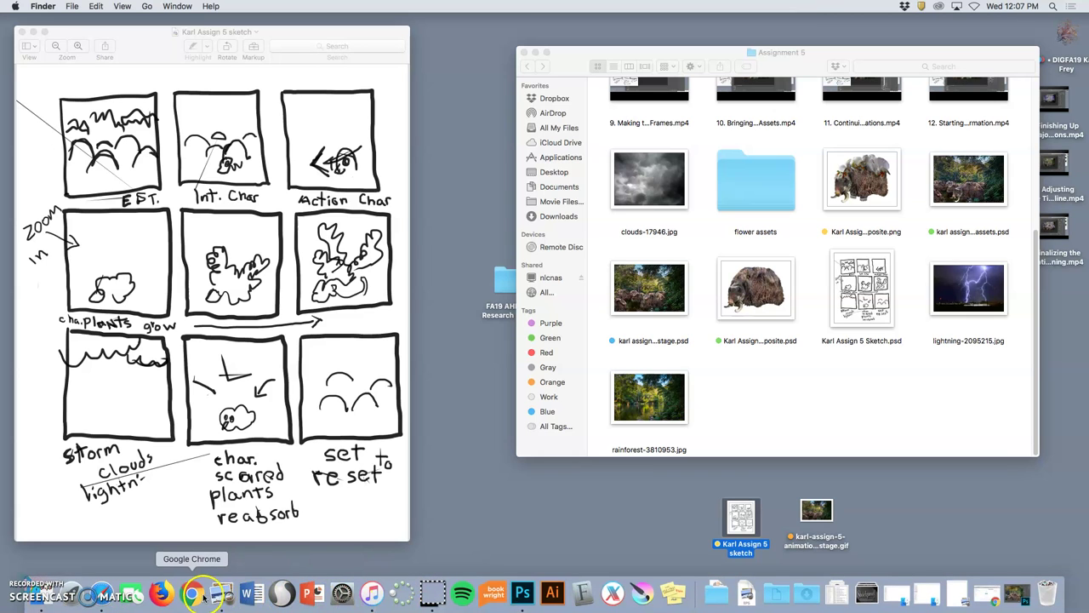
Open the Photobucket album Assignment 5 GIF animation > Instructional Examples, page 2
{"action": "left_click", "coordinate": [176, 594]}
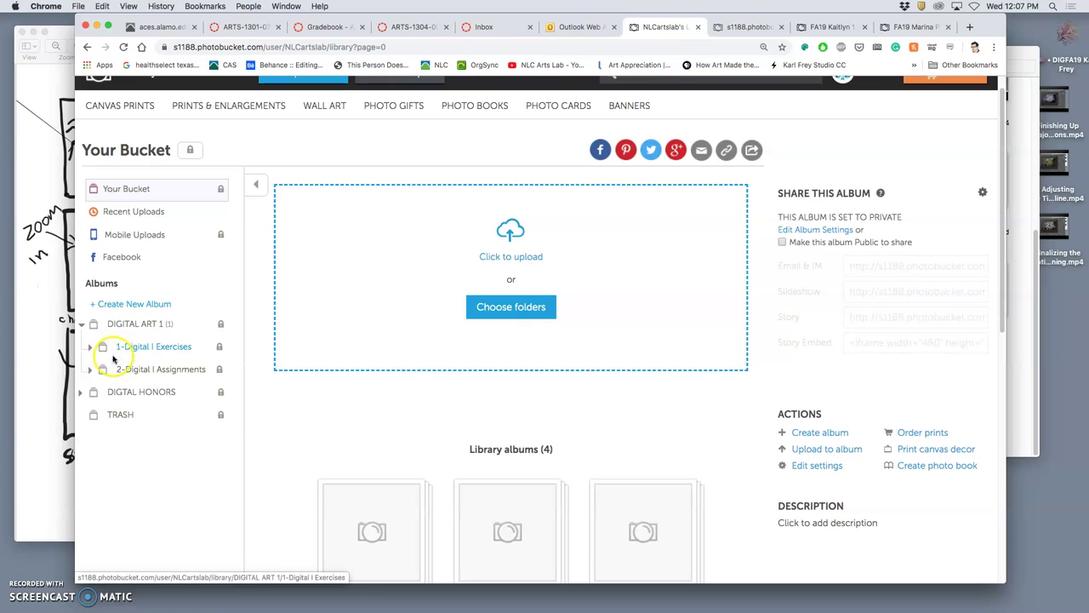
{"action": "left_click", "coordinate": [91, 369]}
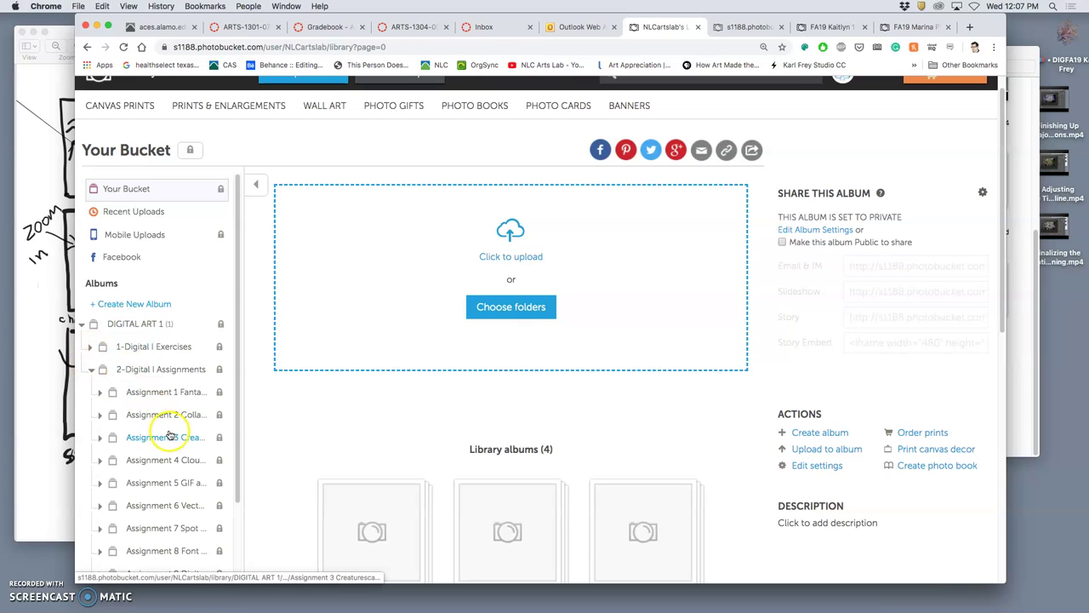
{"action": "left_click", "coordinate": [101, 481]}
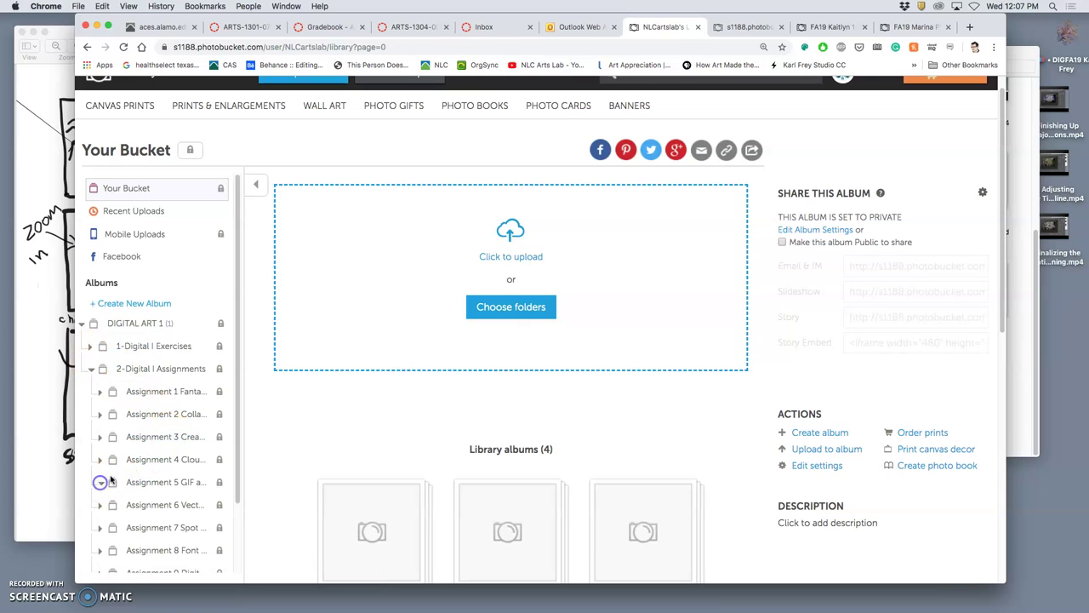
{"action": "scroll", "coordinate": [180, 457], "scroll_direction": "down", "scroll_amount": 1}
{"action": "left_click", "coordinate": [173, 459]}
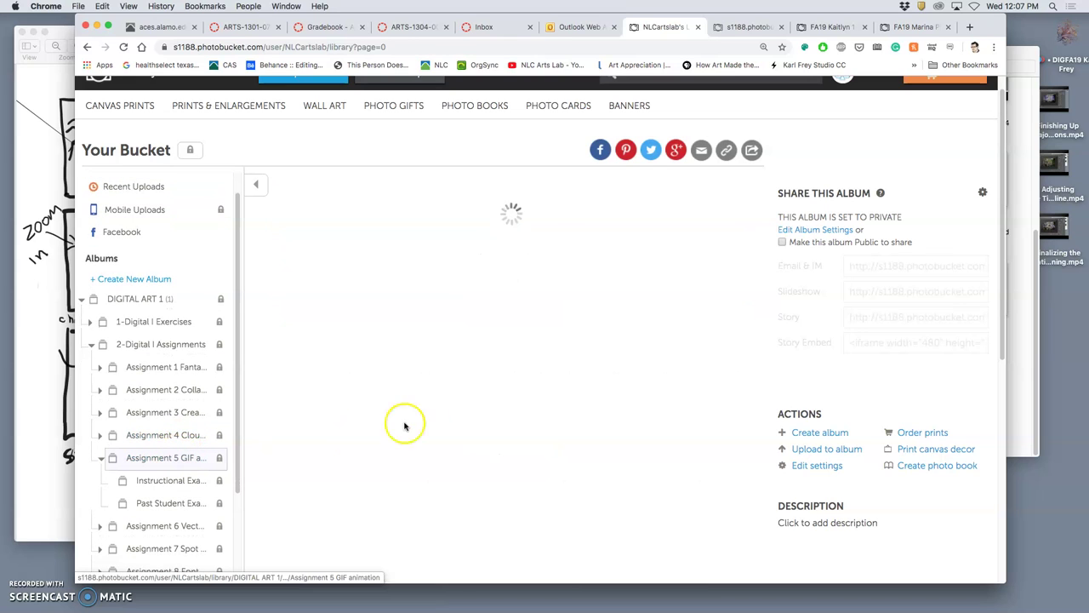
{"action": "scroll", "coordinate": [452, 367], "scroll_direction": "down", "scroll_amount": 2}
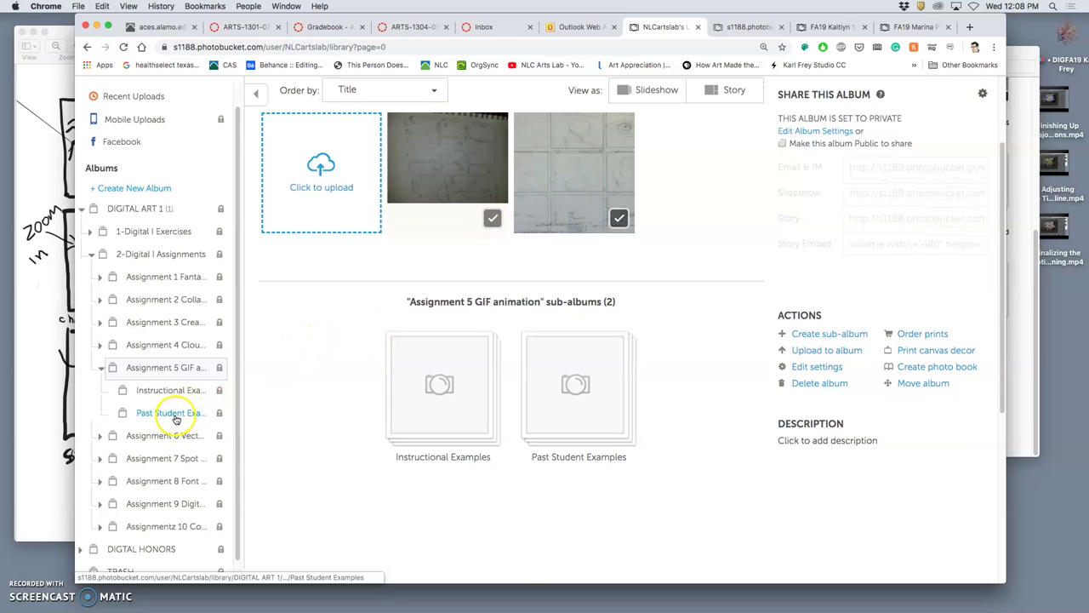
{"action": "left_click", "coordinate": [165, 390]}
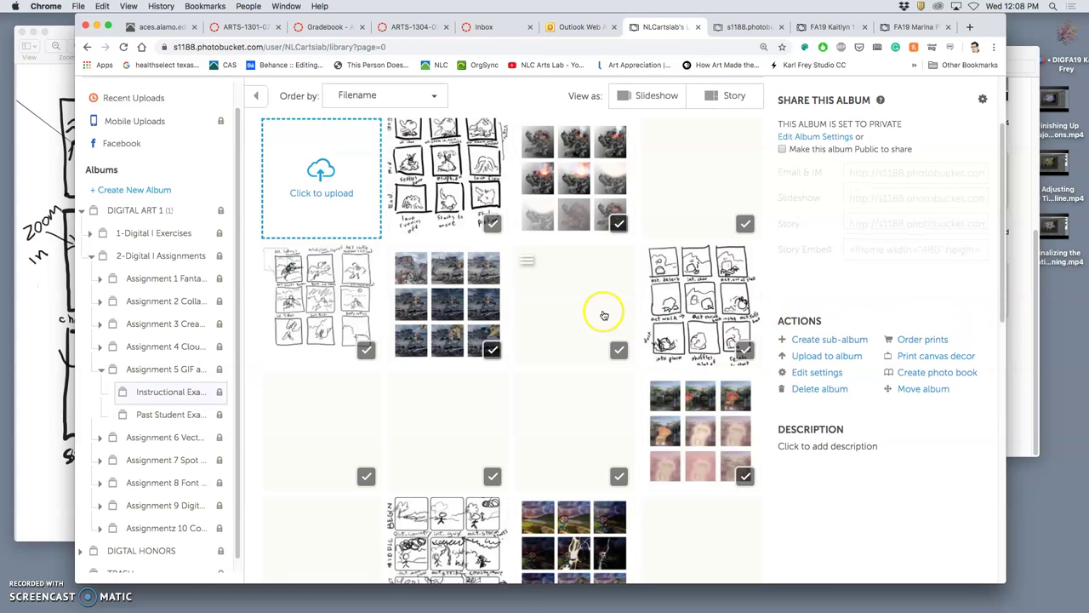
{"action": "scroll", "coordinate": [603, 315], "scroll_direction": "down", "scroll_amount": 10}
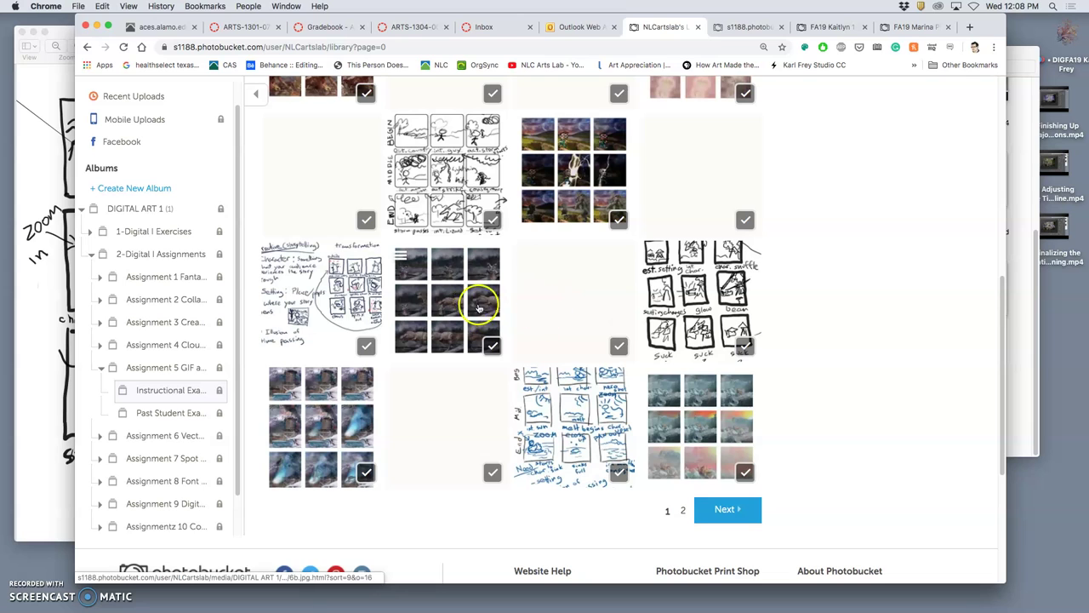
{"action": "left_click", "coordinate": [681, 511]}
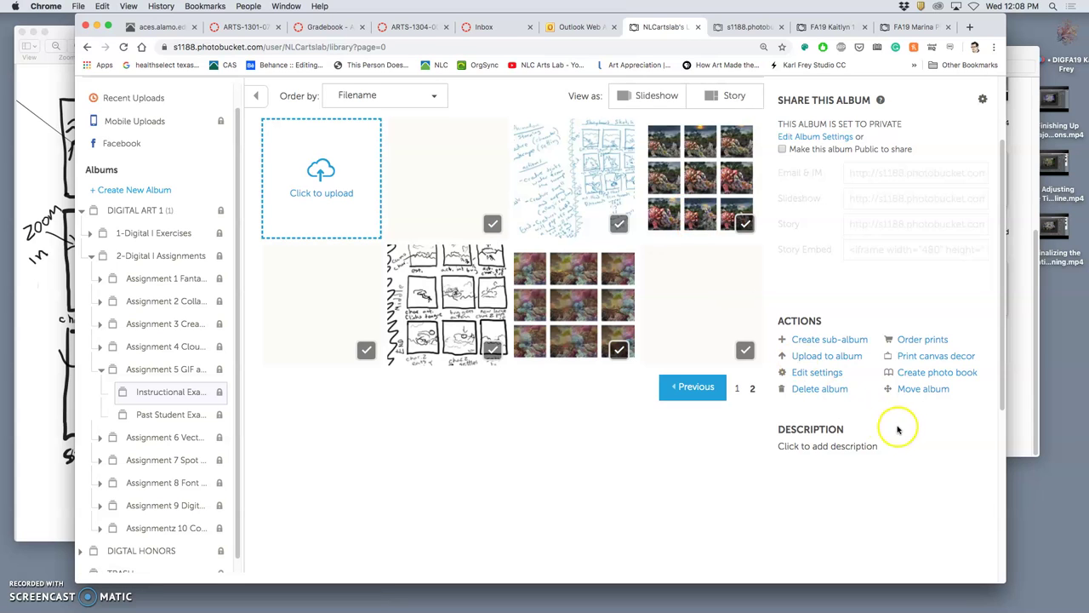
Upload the sketch and GIF from the desktop into the album, then hide Chrome
{"action": "key", "text": "F11"}
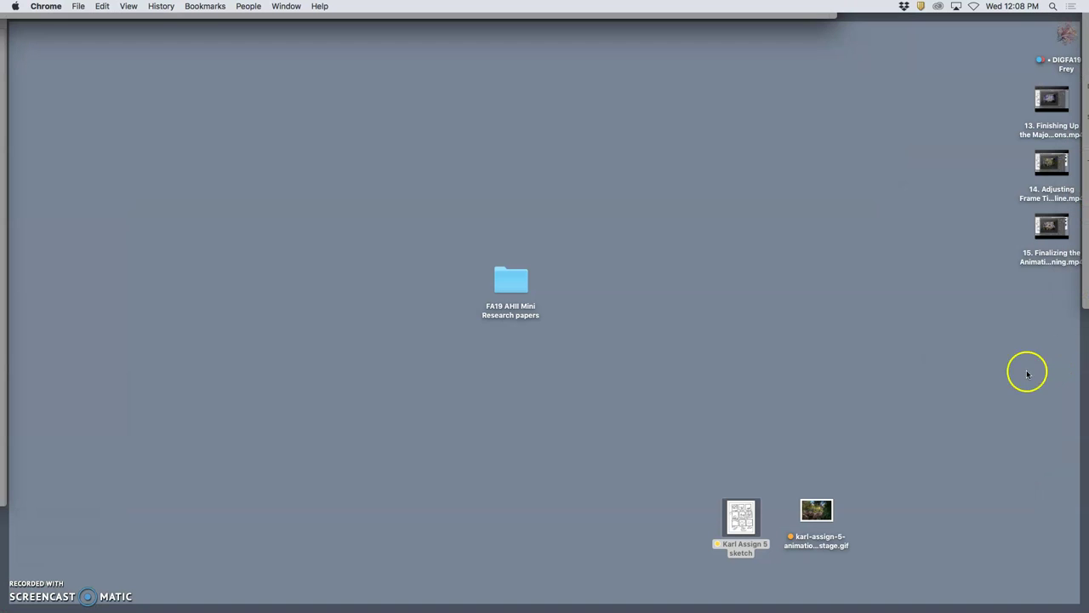
{"action": "left_click", "coordinate": [845, 521]}
{"action": "left_click", "coordinate": [740, 515], "text": "super"}
{"action": "key", "text": "F11"}
{"action": "left_click_drag", "start_coordinate": [740, 516], "coordinate": [497, 257]}
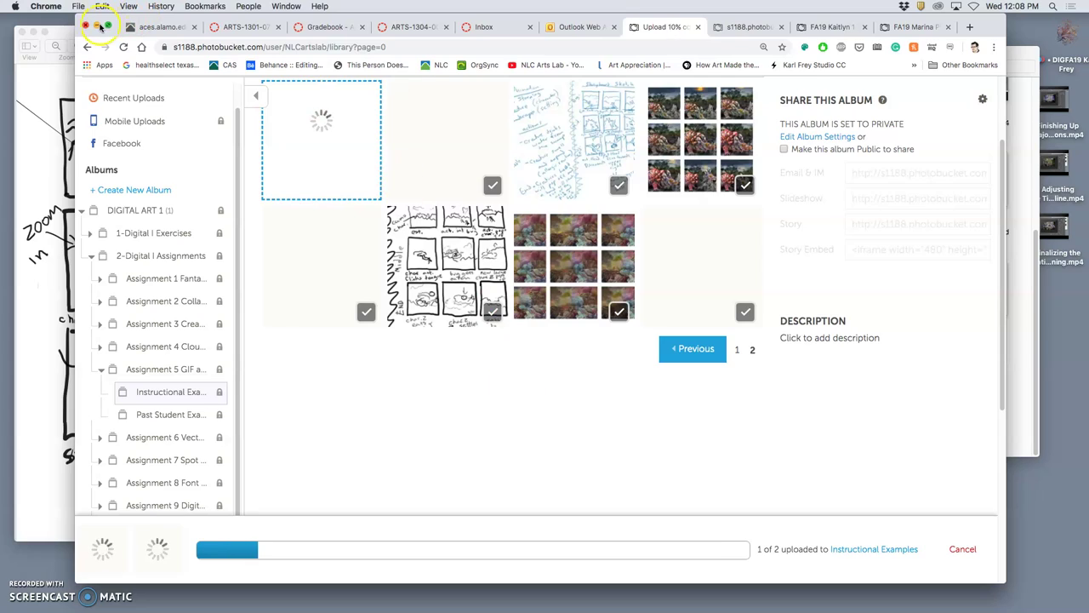
{"action": "key", "text": "super+h"}
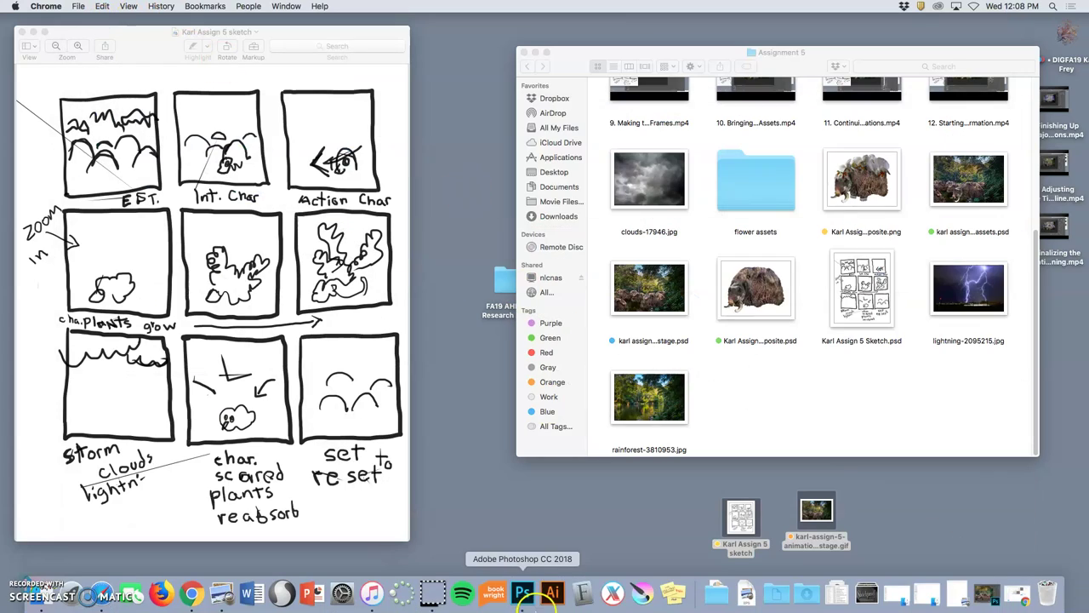
Bring Photoshop forward and confirm the image is 1800 × 1200 px at 150 ppi
{"action": "left_click", "coordinate": [523, 594]}
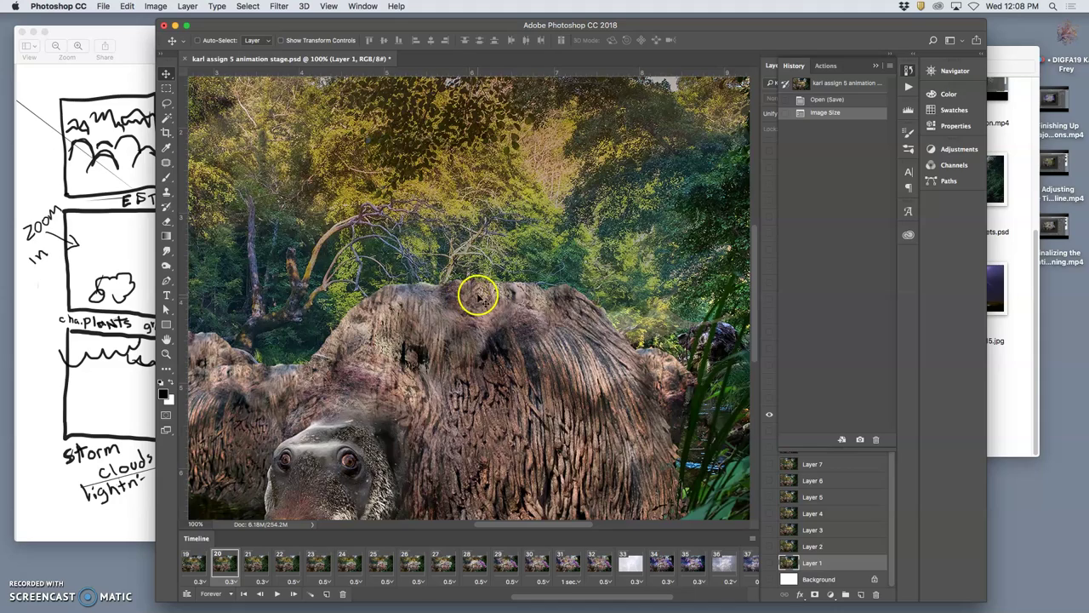
{"action": "key", "text": "super+minus"}
{"action": "key", "text": "super+minus"}
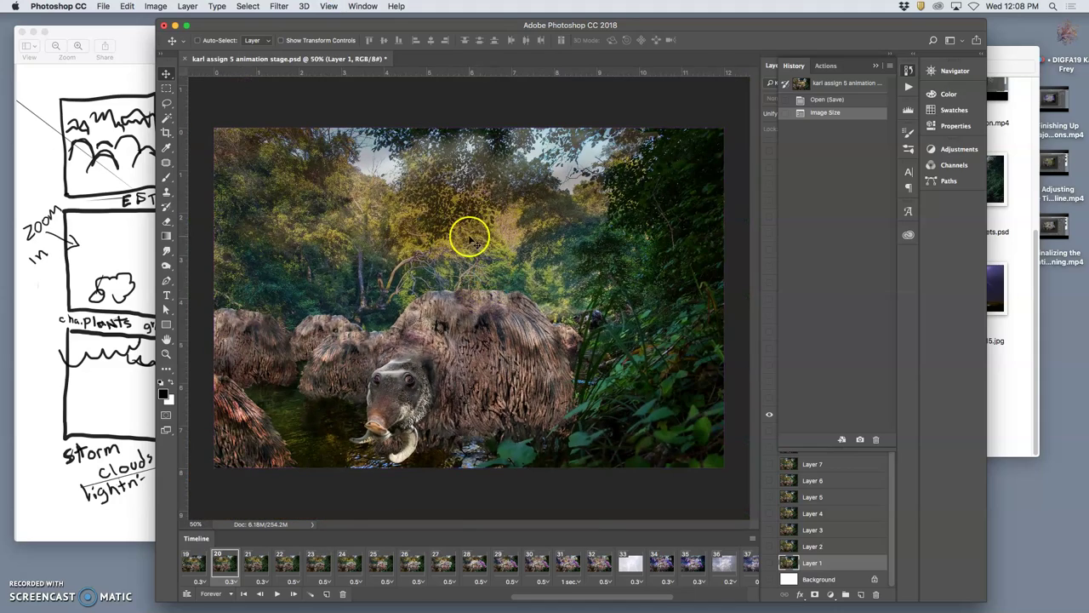
{"action": "left_click", "coordinate": [156, 6]}
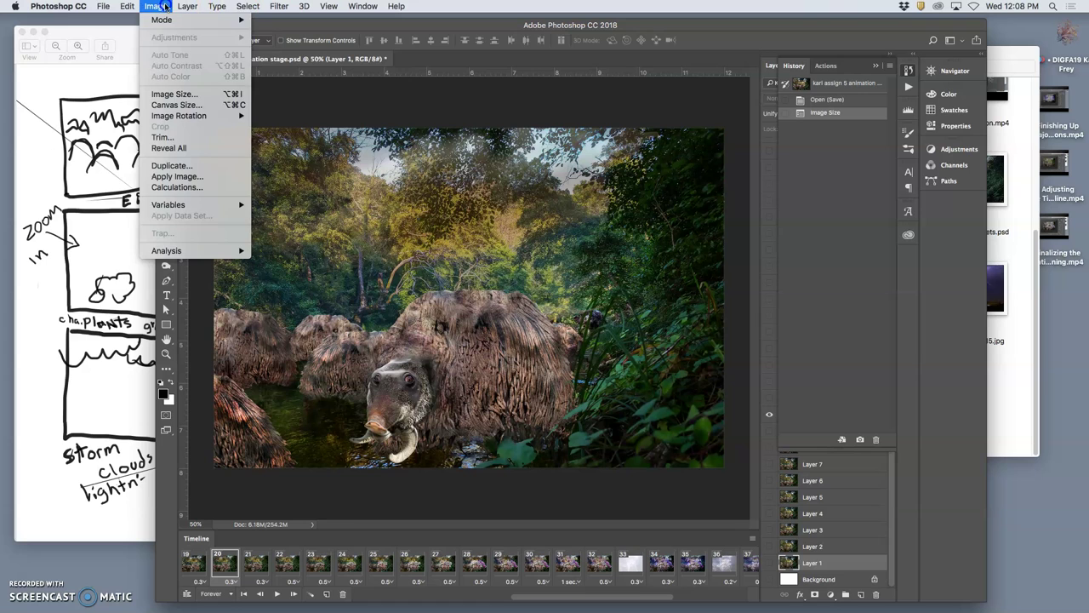
{"action": "left_click", "coordinate": [181, 92]}
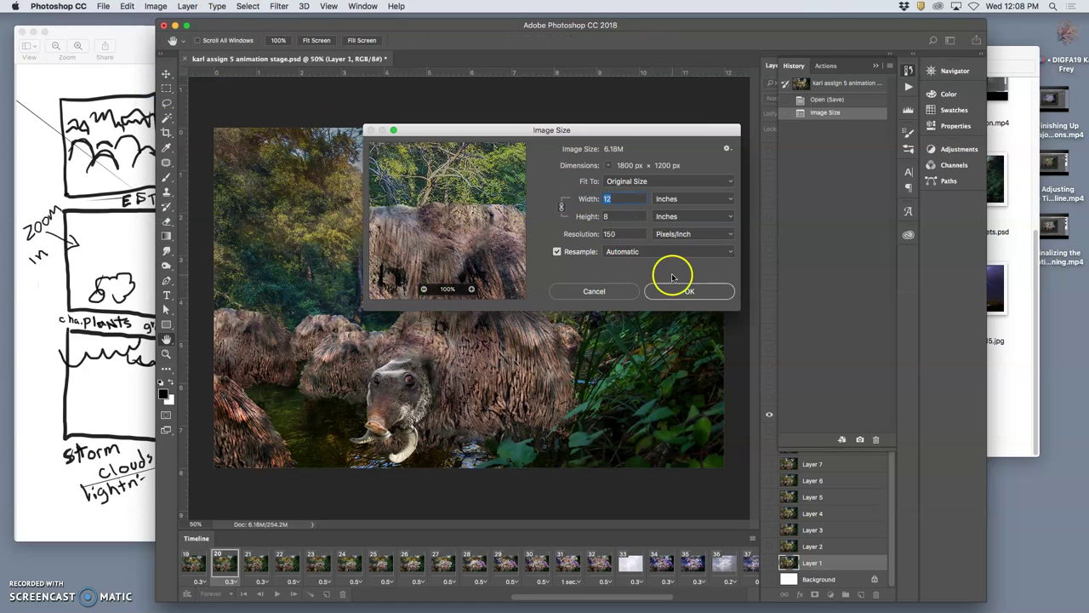
{"action": "left_click", "coordinate": [687, 291]}
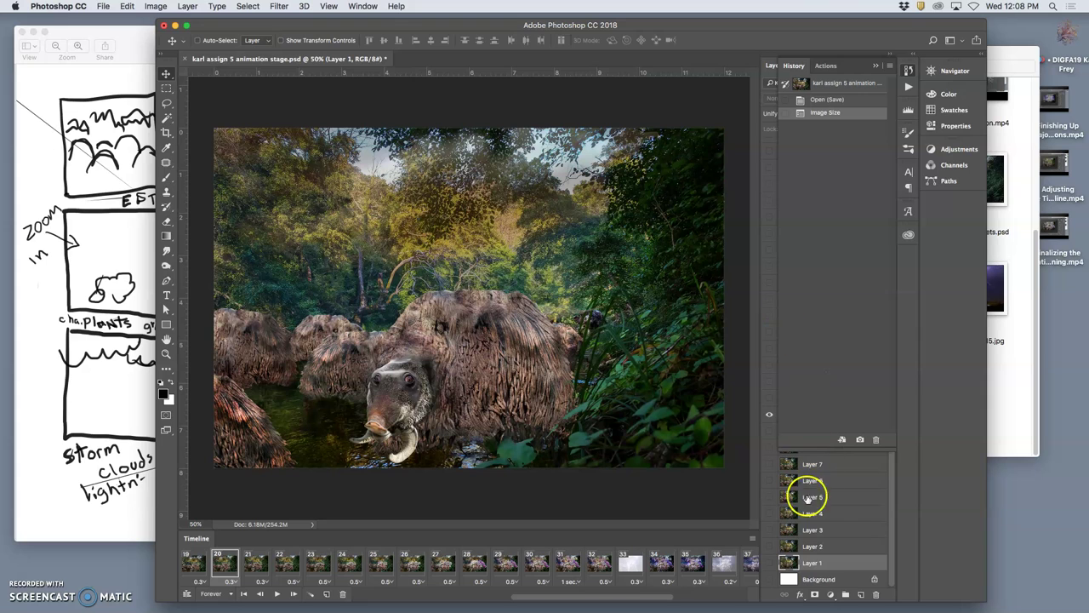
Show the animation's last frame, 45, and select Layer 30 in the expanded Layers panel
{"action": "scroll", "coordinate": [825, 515], "scroll_direction": "up", "scroll_amount": 3}
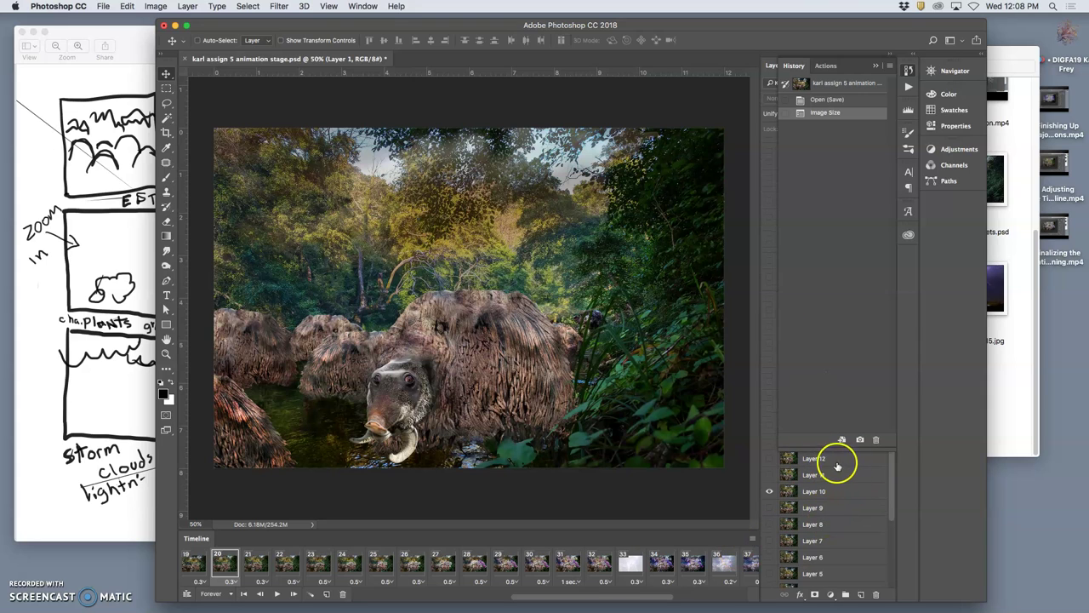
{"action": "scroll", "coordinate": [693, 560], "scroll_direction": "right", "scroll_amount": 5}
{"action": "left_click", "coordinate": [749, 559]}
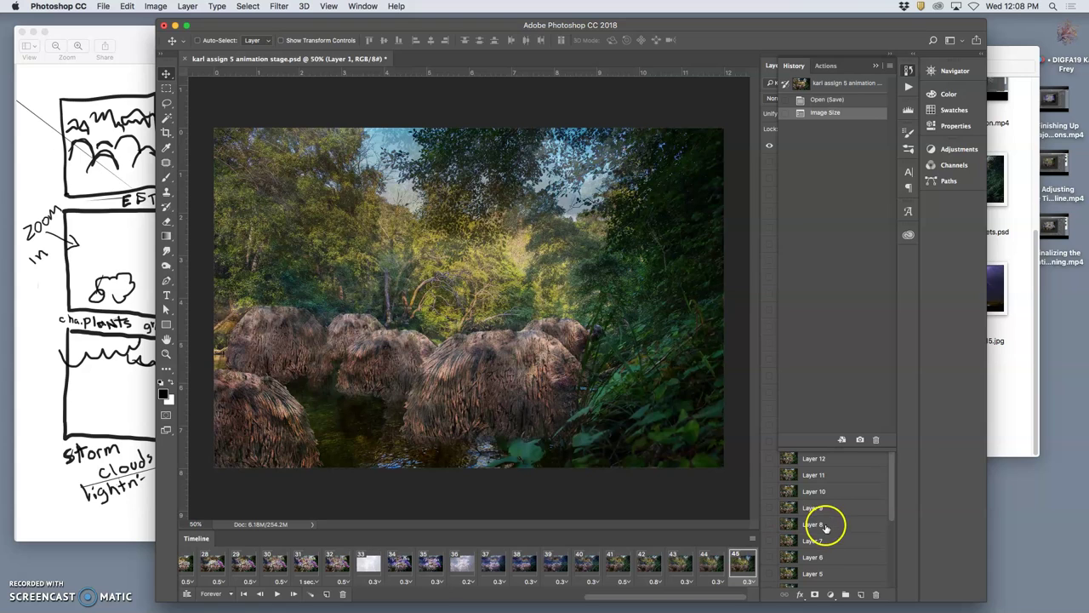
{"action": "left_click", "coordinate": [872, 67]}
{"action": "left_click", "coordinate": [830, 147]}
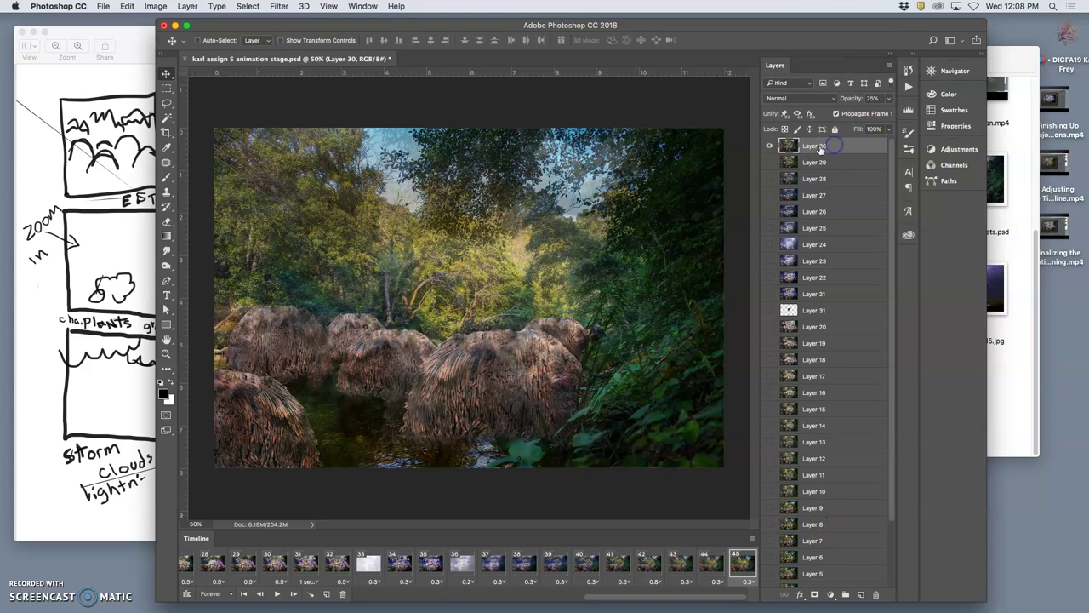
Flatten each animation frame into its own Frame layer from the Timeline menu
{"action": "left_click", "coordinate": [754, 541]}
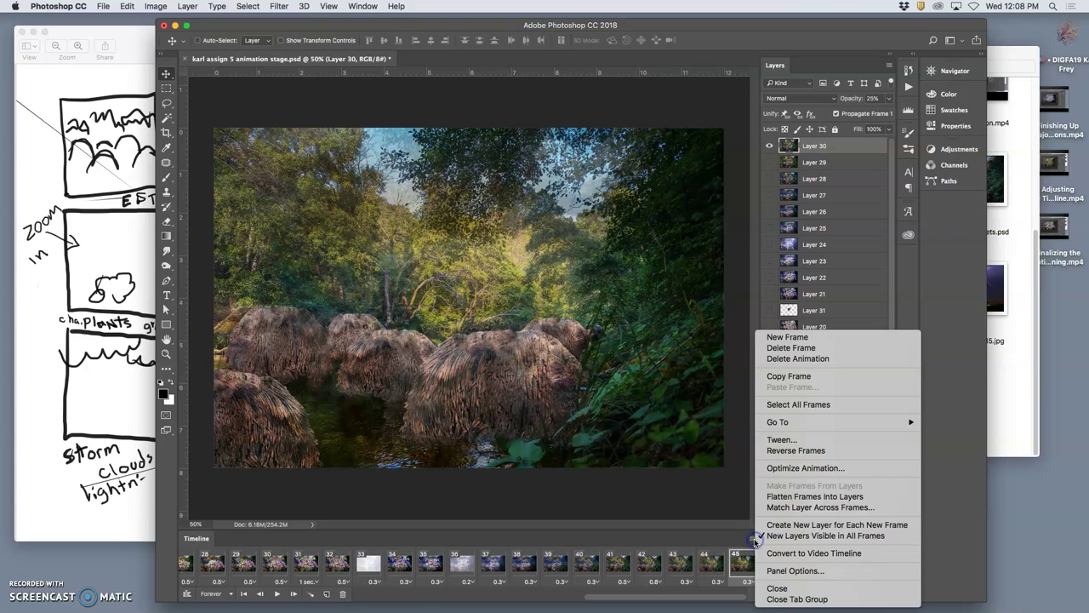
{"action": "left_click", "coordinate": [786, 495]}
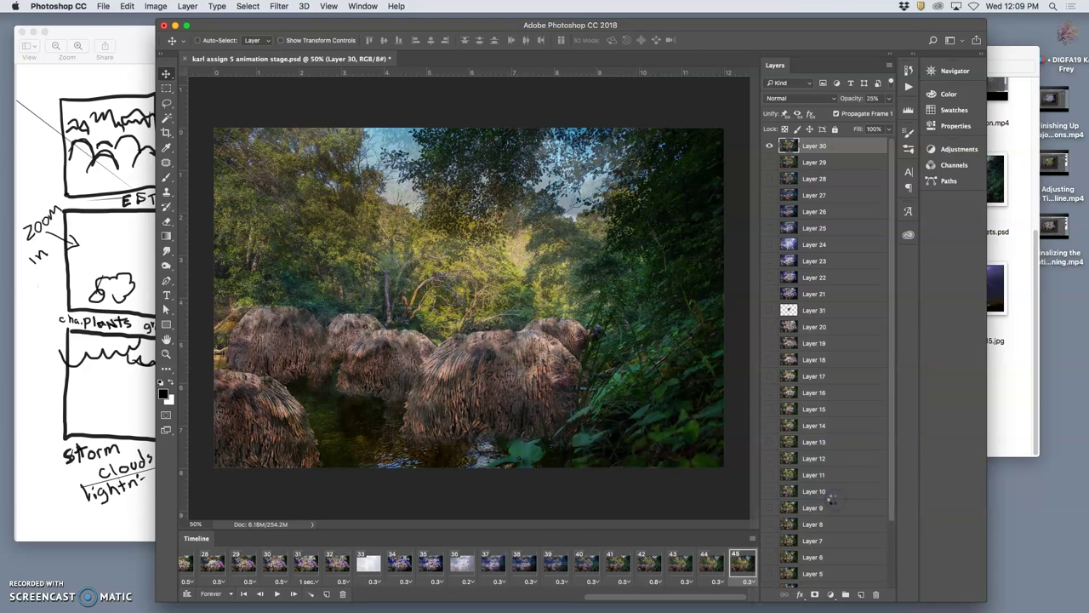
{"action": "left_click_drag", "start_coordinate": [557, 525], "coordinate": [356, 568]}
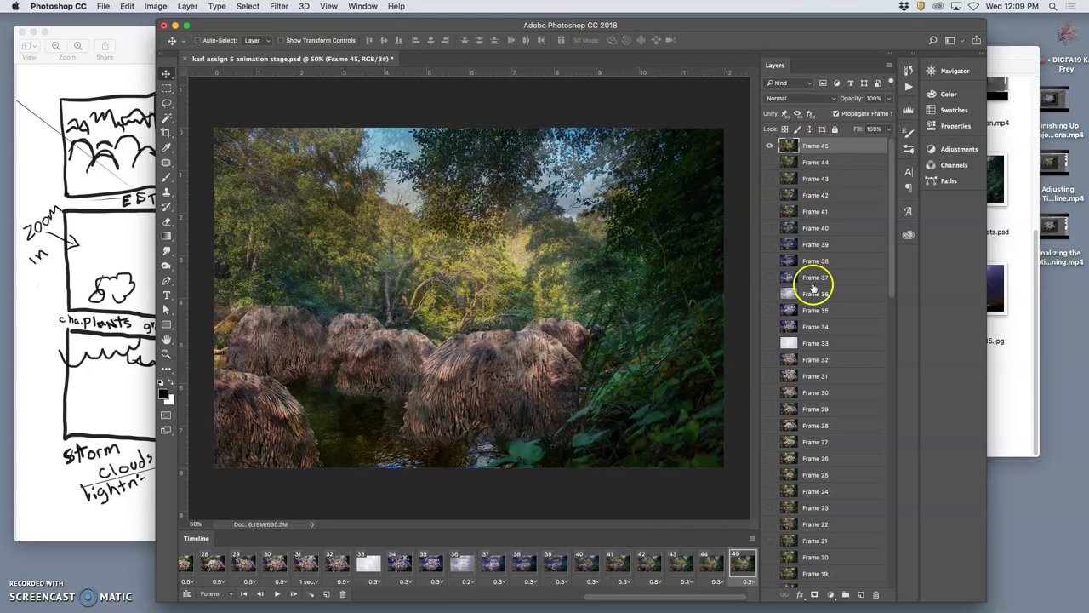
{"action": "scroll", "coordinate": [807, 352], "scroll_direction": "down", "scroll_amount": 10}
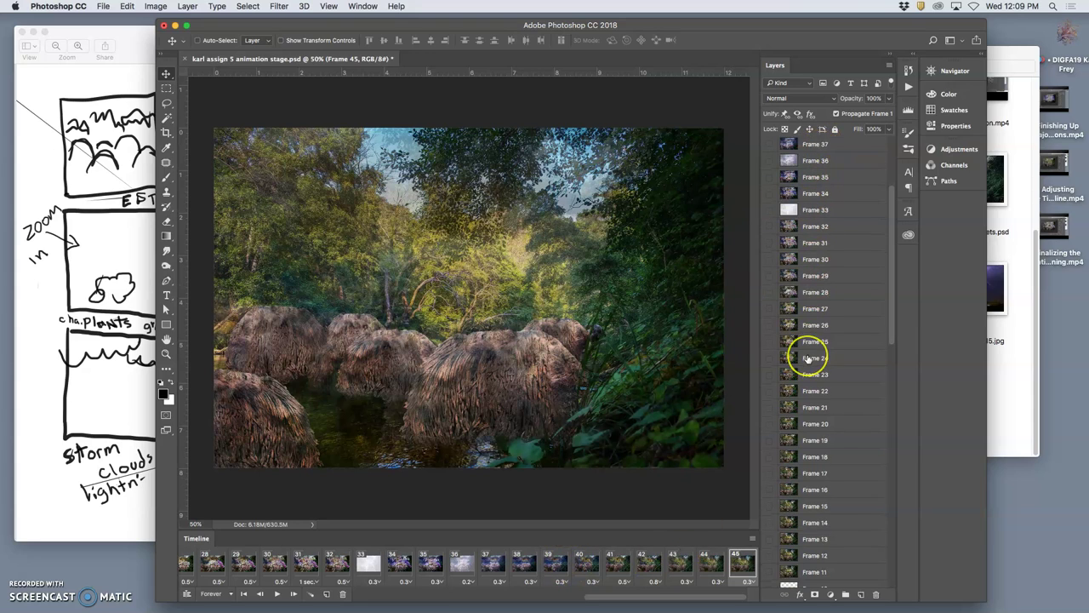
Delete the original layers from Layer 30 down to Background
{"action": "left_click", "coordinate": [814, 310]}
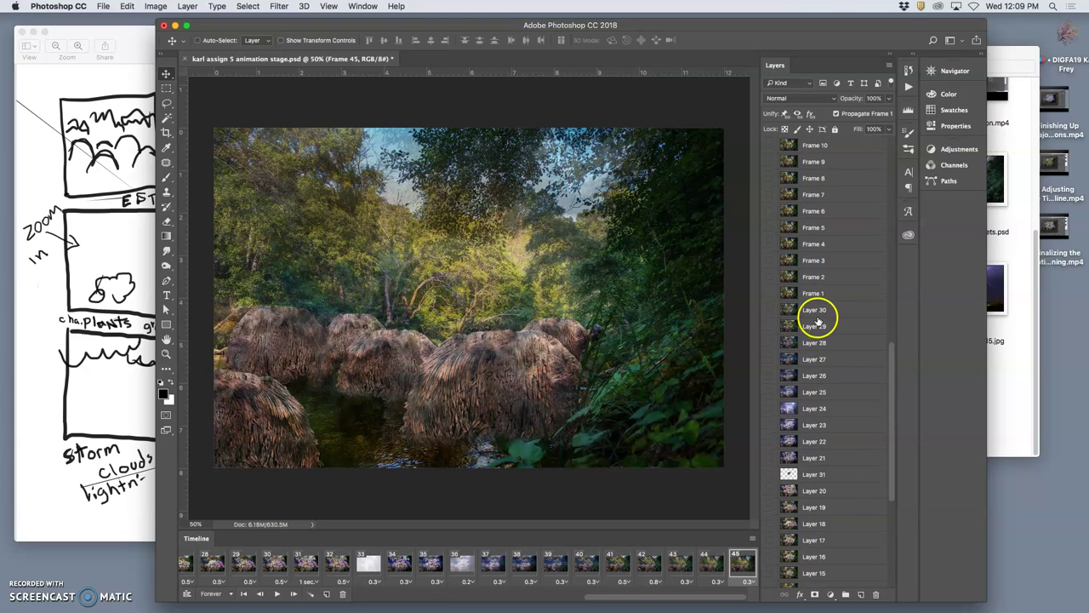
{"action": "scroll", "coordinate": [820, 349], "scroll_direction": "down", "scroll_amount": 10}
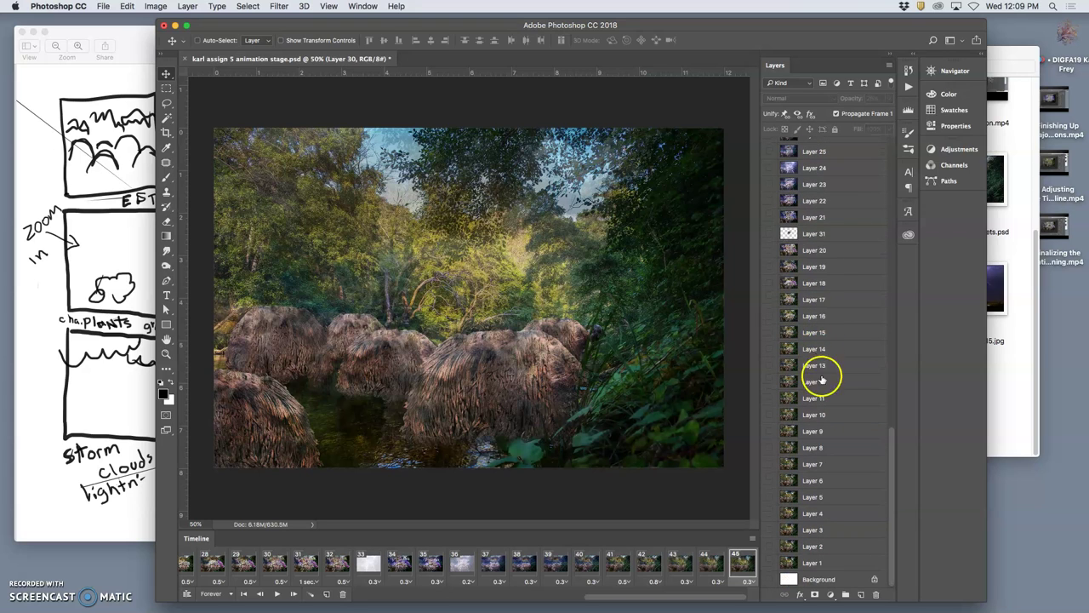
{"action": "left_click", "coordinate": [850, 582], "text": "shift"}
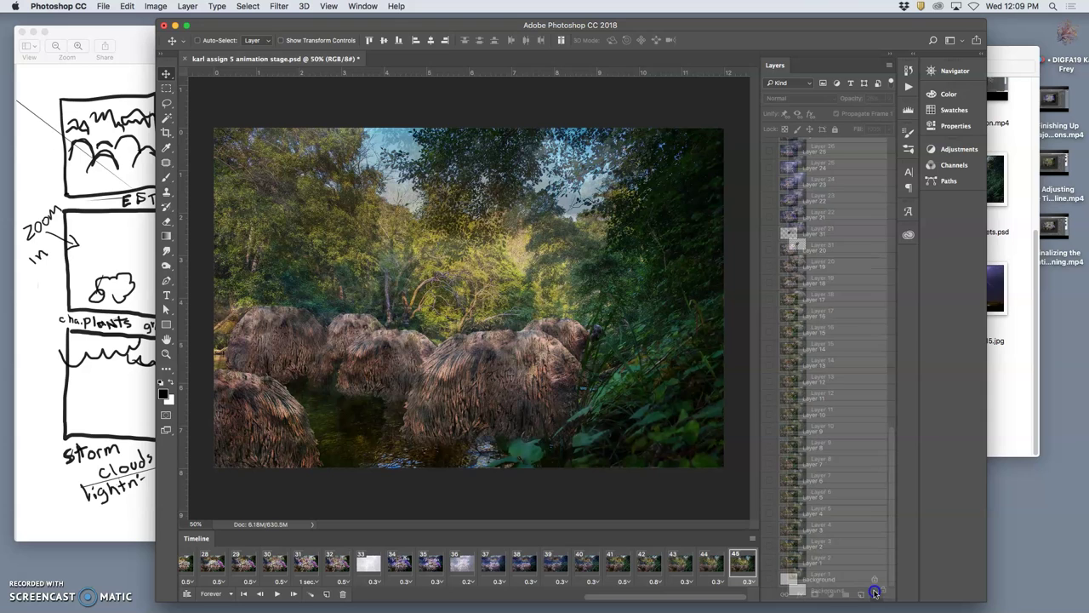
{"action": "left_click", "coordinate": [875, 594]}
{"action": "scroll", "coordinate": [847, 494], "scroll_direction": "up", "scroll_amount": 3}
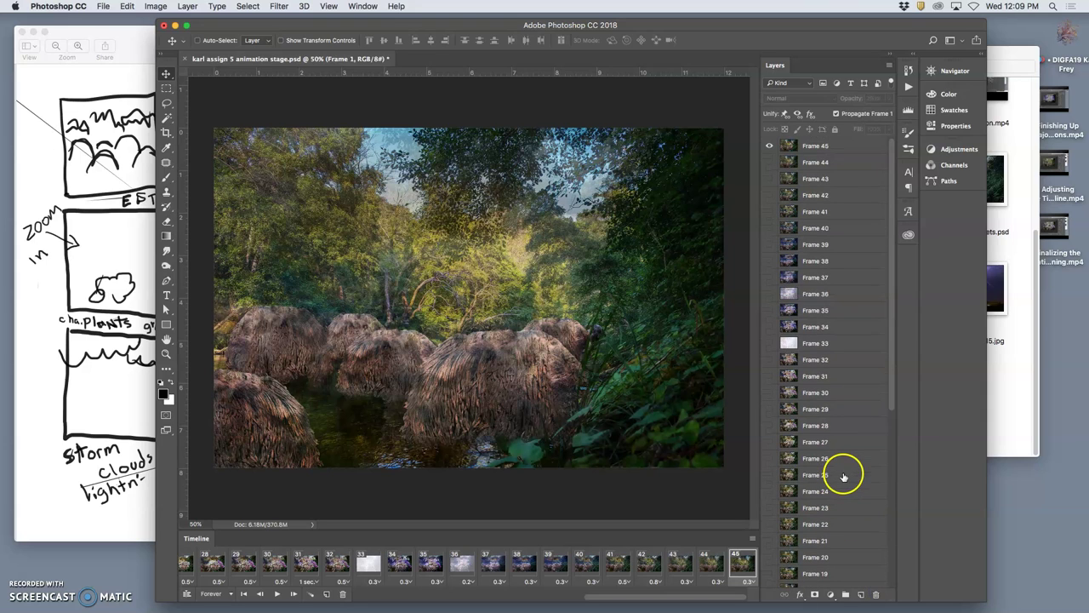
{"action": "scroll", "coordinate": [844, 470], "scroll_direction": "up", "scroll_amount": 10}
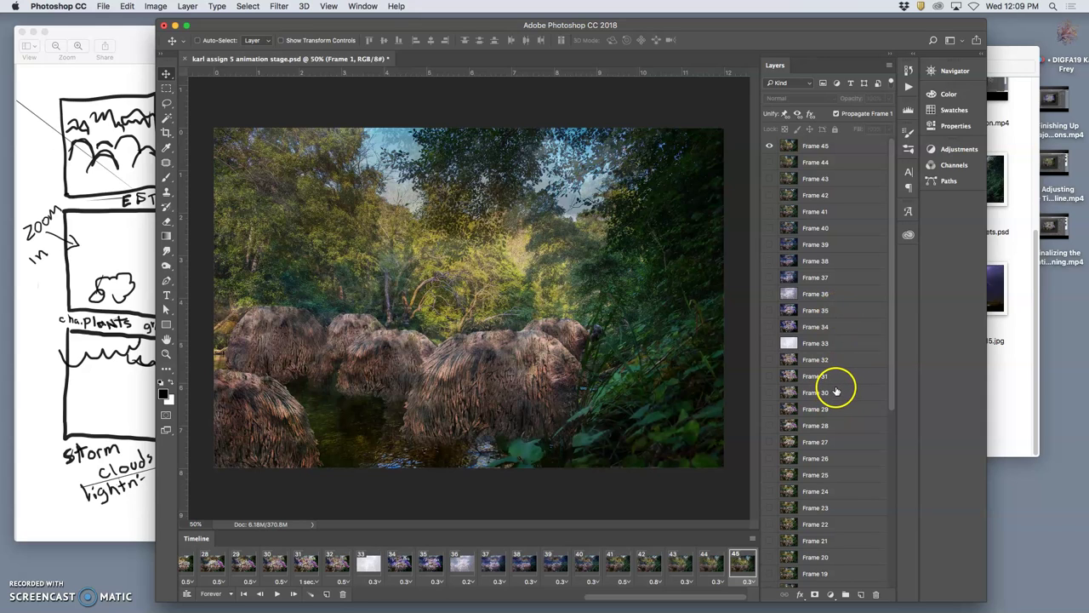
Play the animation to preview it, then stop playback
{"action": "left_click", "coordinate": [278, 594]}
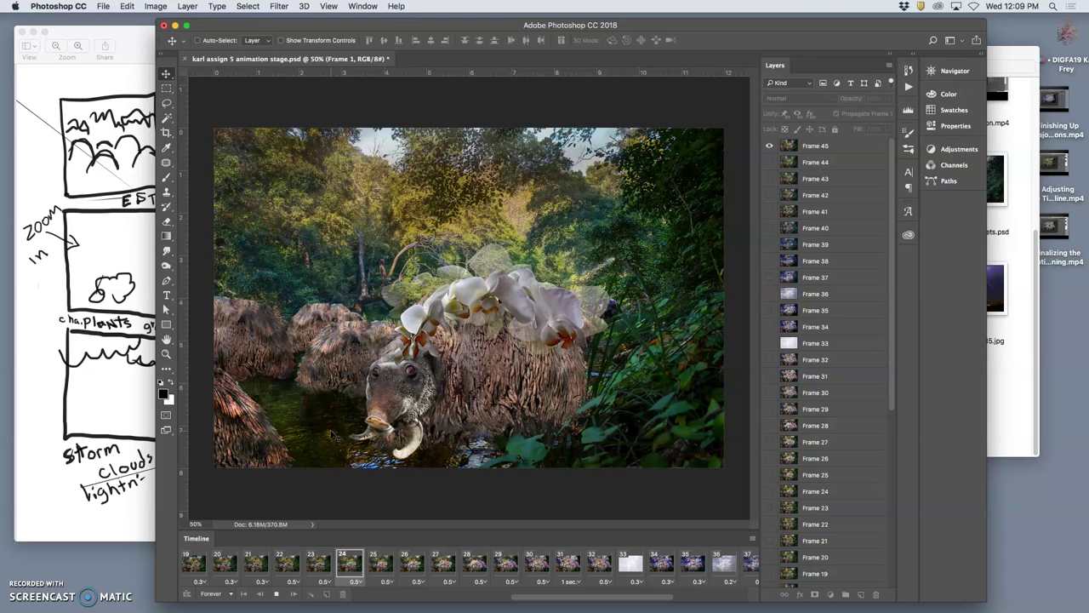
{"action": "left_click", "coordinate": [342, 436]}
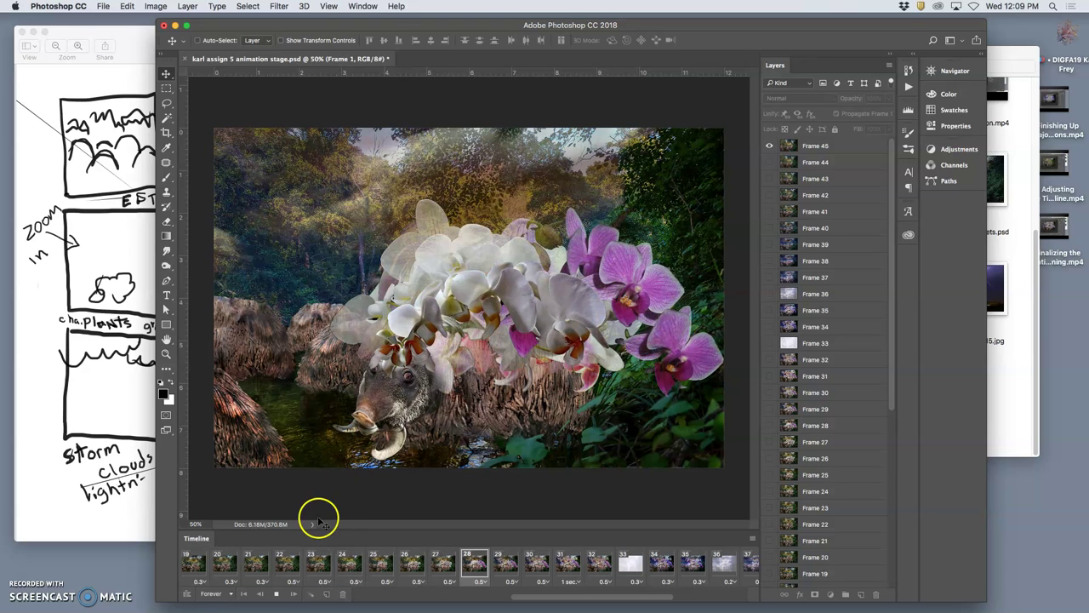
{"action": "left_click", "coordinate": [276, 594]}
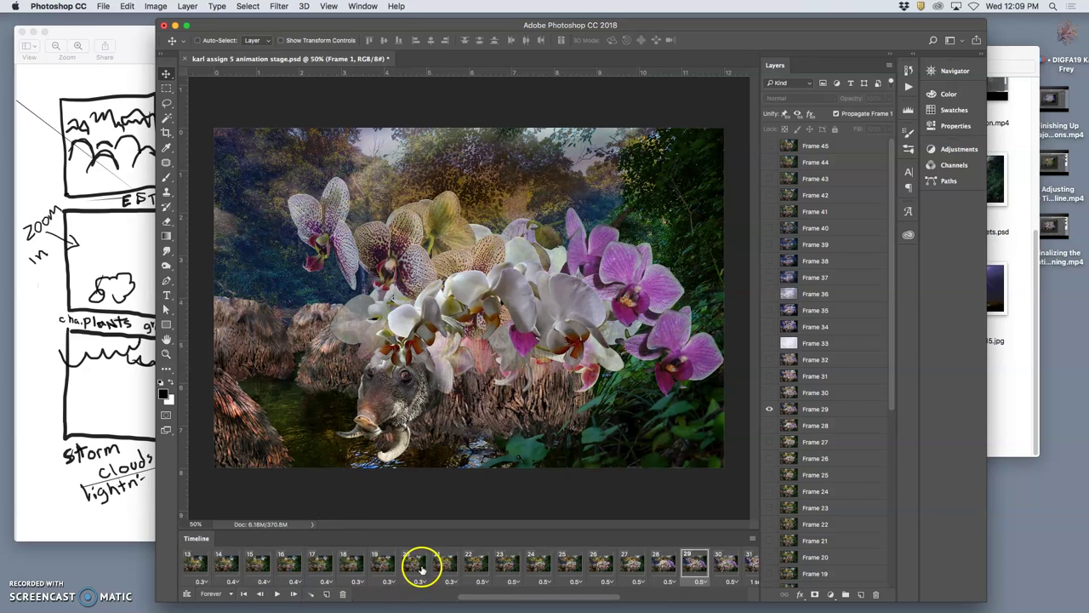
Select all timeline frames and delete every frame except the first
{"action": "scroll", "coordinate": [420, 576], "scroll_direction": "right", "scroll_amount": 4}
{"action": "left_click", "coordinate": [743, 566]}
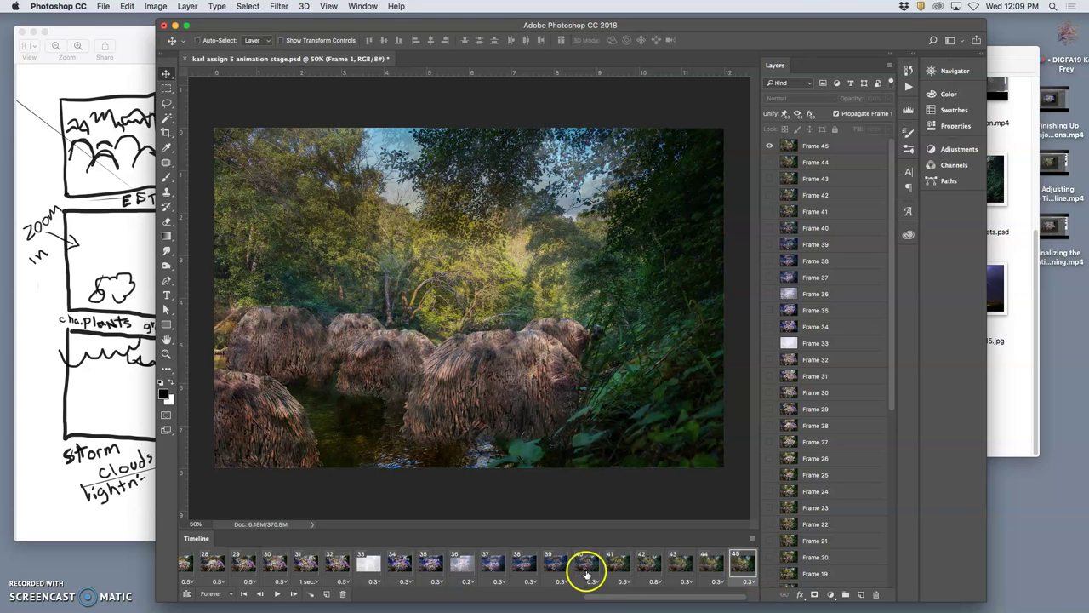
{"action": "scroll", "coordinate": [586, 571], "scroll_direction": "left", "scroll_amount": 10}
{"action": "left_click", "coordinate": [204, 574], "text": "shift"}
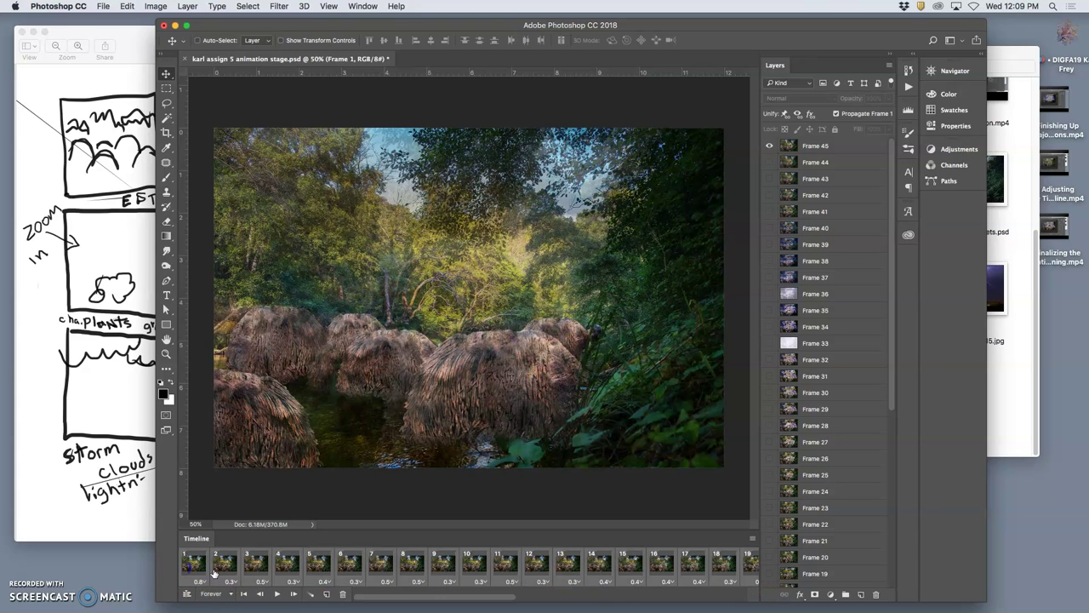
{"action": "left_click", "coordinate": [345, 594]}
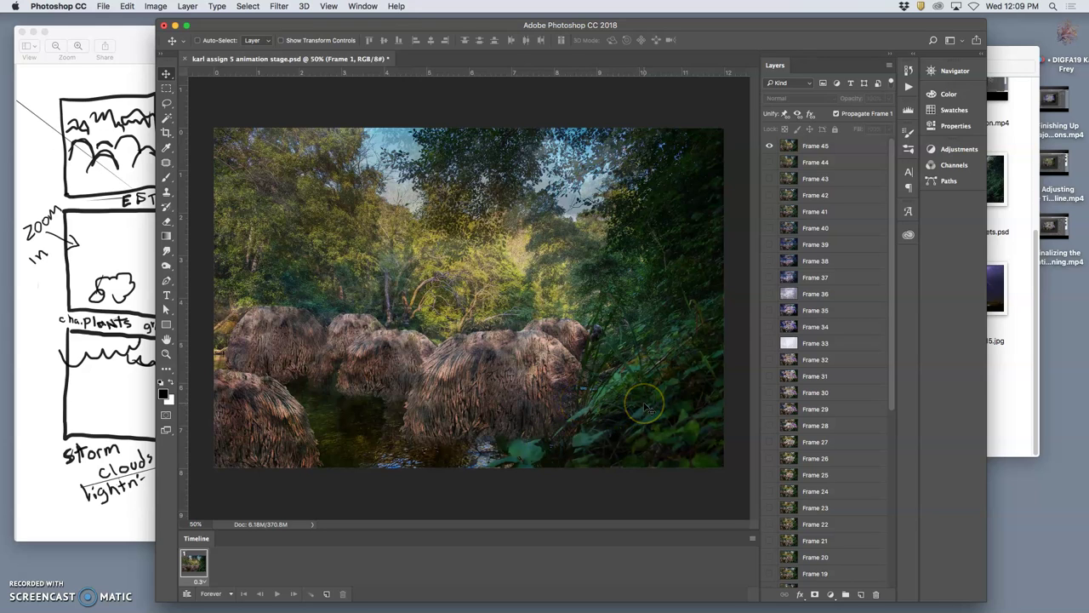
{"action": "left_click", "coordinate": [710, 401]}
{"action": "left_click", "coordinate": [814, 378]}
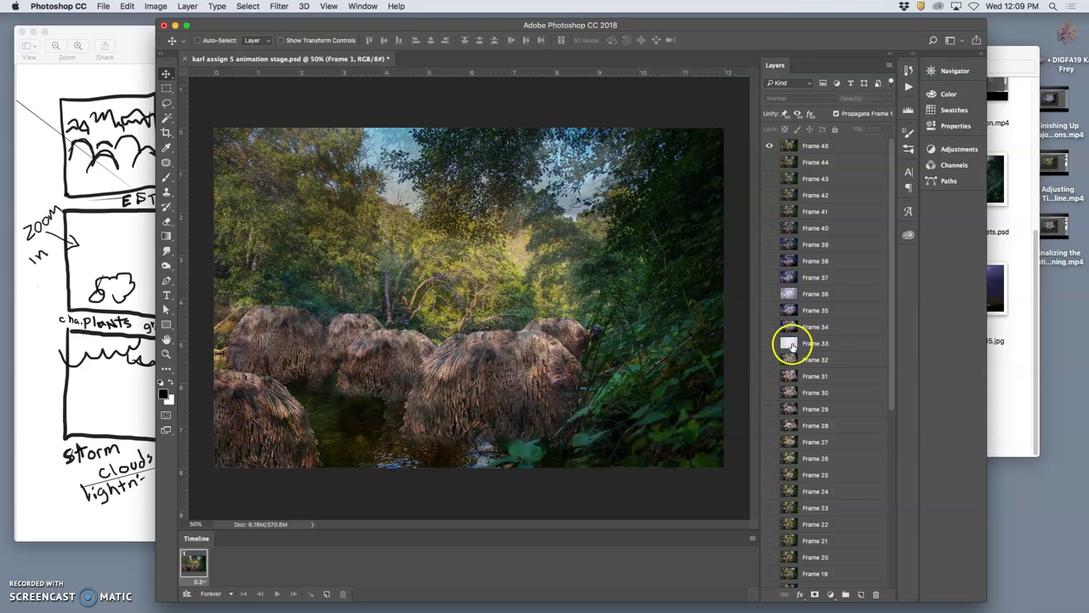
Hide the Frame 45 layer and make Frame 1 the visible layer
{"action": "key", "text": "super+minus"}
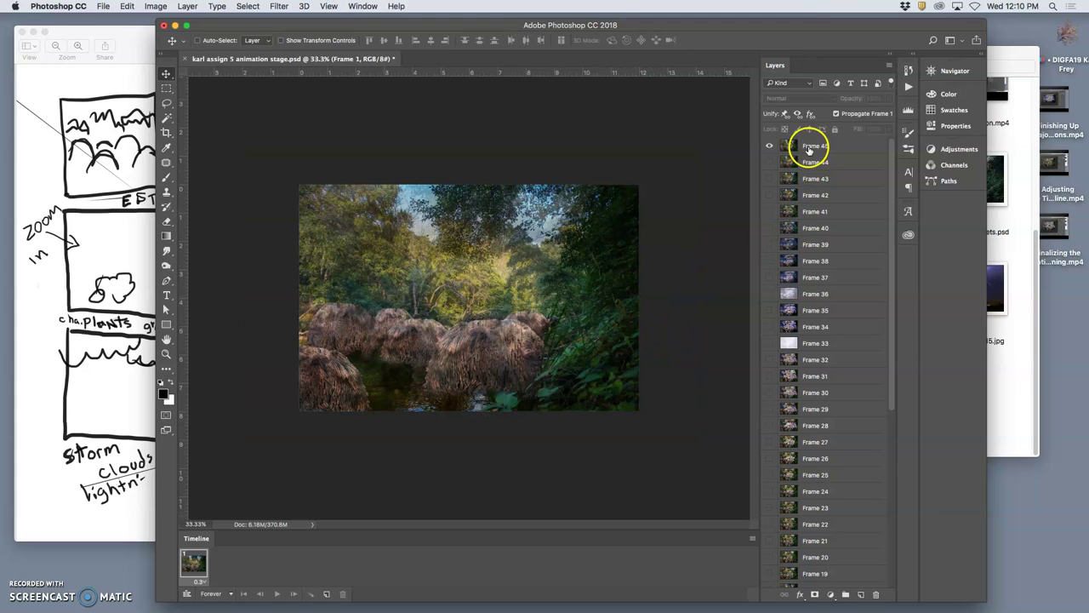
{"action": "scroll", "coordinate": [815, 506], "scroll_direction": "down", "scroll_amount": 5}
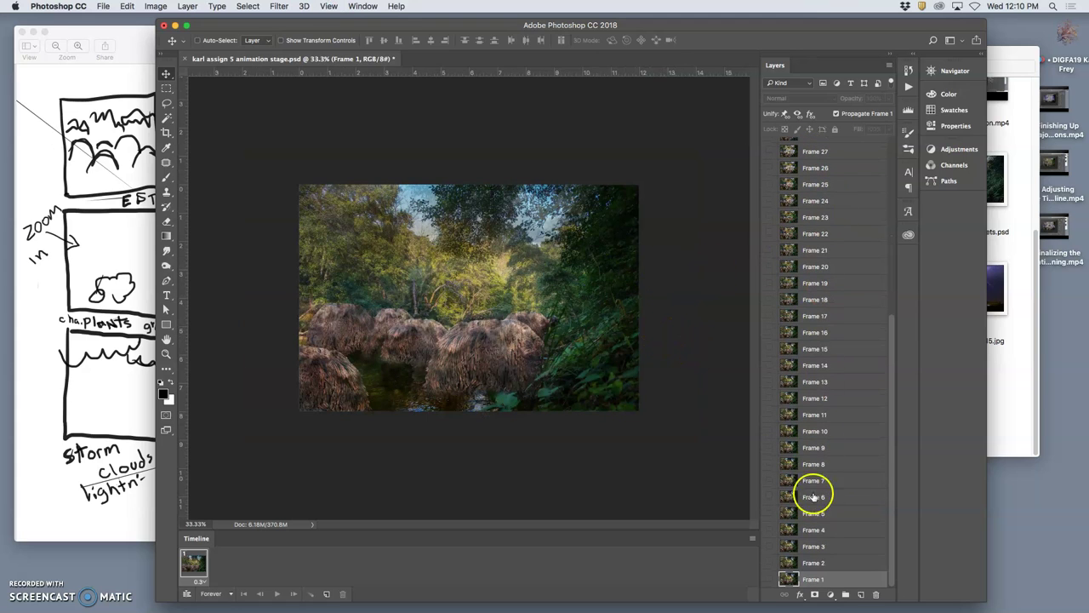
{"action": "scroll", "coordinate": [817, 357], "scroll_direction": "up", "scroll_amount": 5}
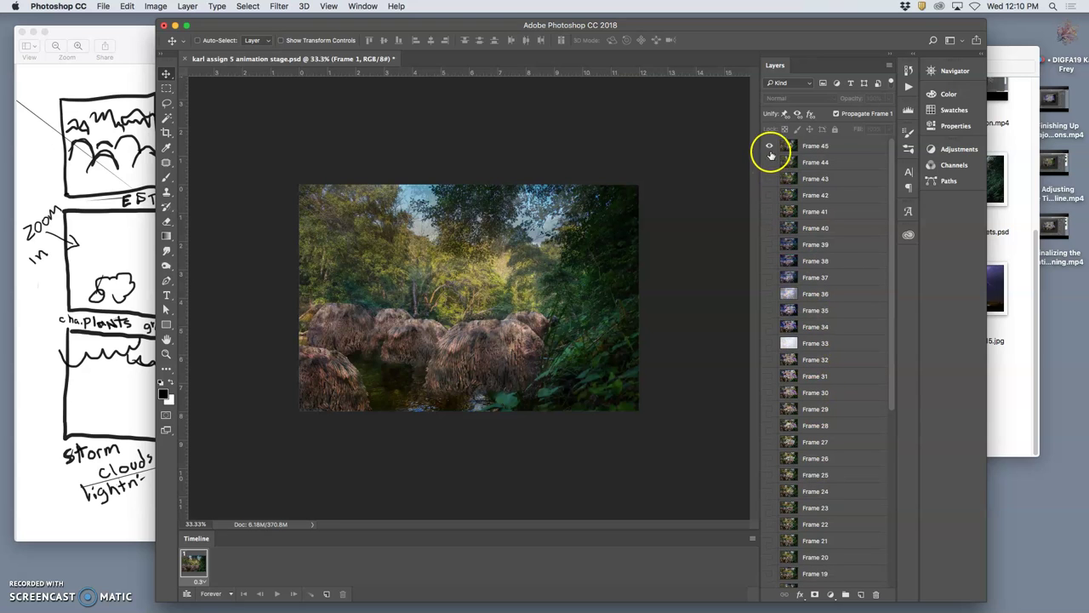
{"action": "left_click", "coordinate": [778, 244]}
{"action": "scroll", "coordinate": [815, 378], "scroll_direction": "down", "scroll_amount": 5}
{"action": "left_click", "coordinate": [769, 579]}
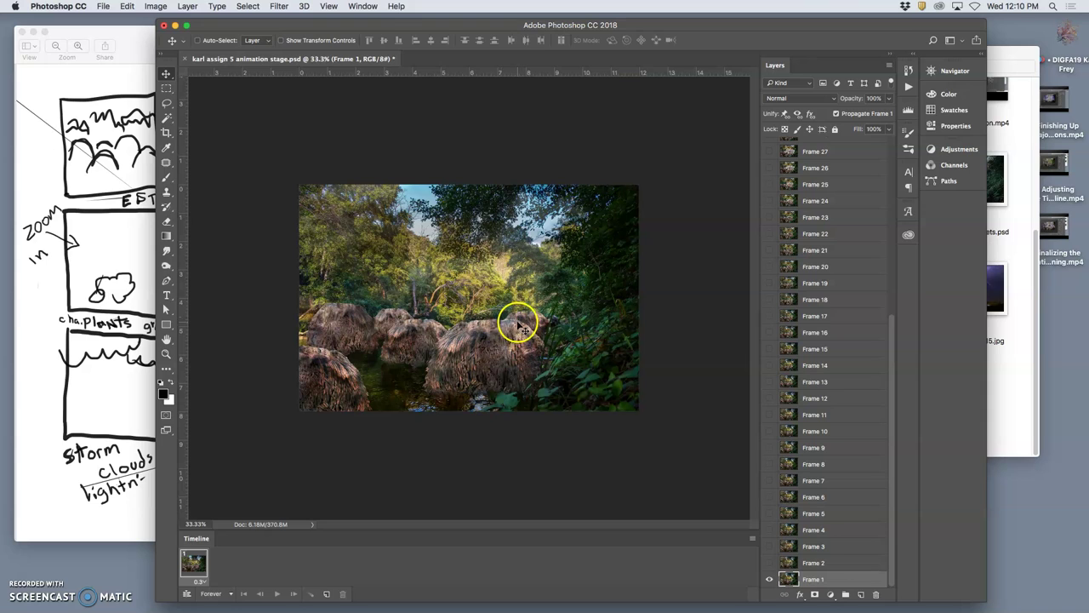
Resize the canvas to 40 inches wide by 30 inches tall in Canvas Size
{"action": "left_click", "coordinate": [157, 7]}
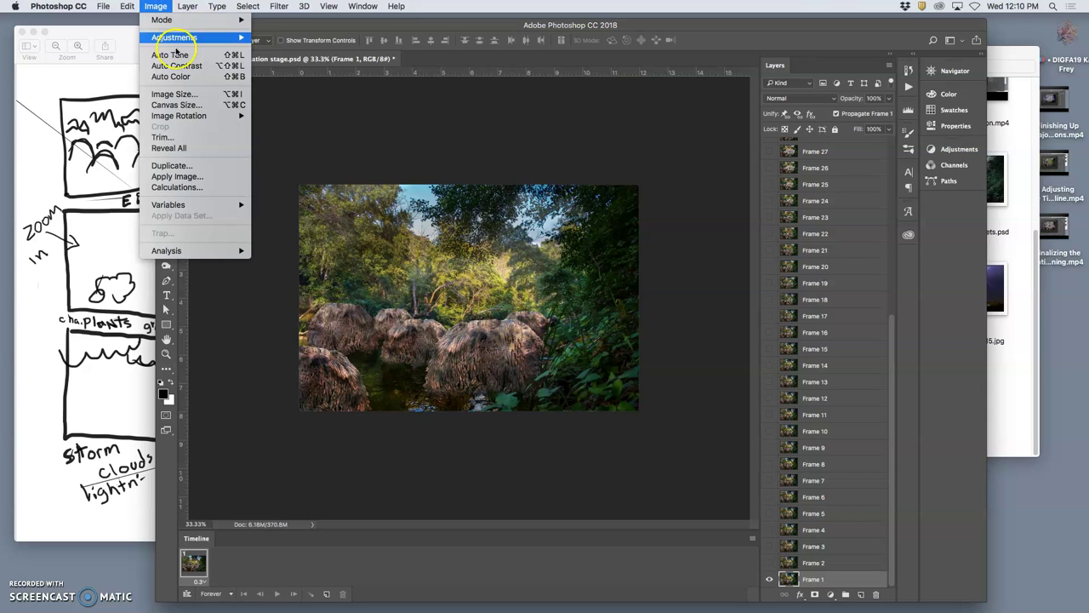
{"action": "left_click", "coordinate": [179, 103]}
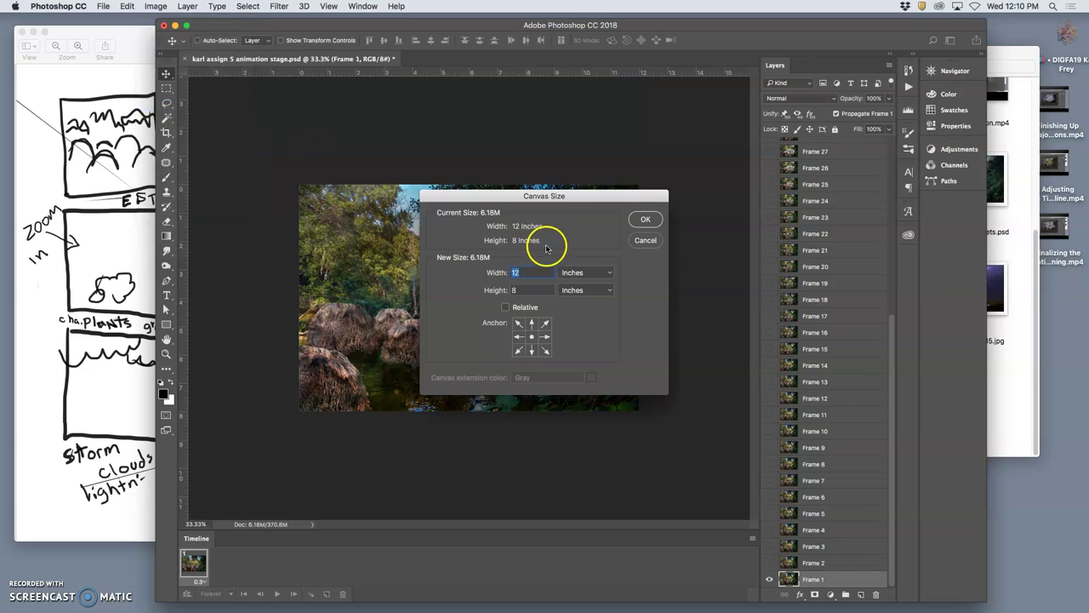
{"action": "left_click", "coordinate": [509, 290]}
{"action": "type", "text": "3"}
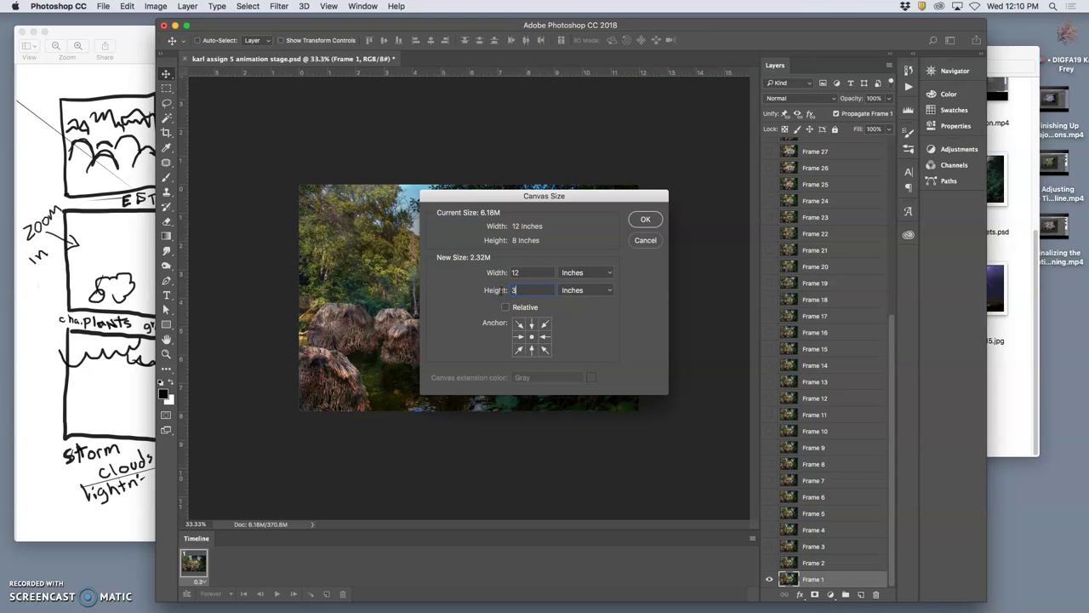
{"action": "type", "text": "0"}
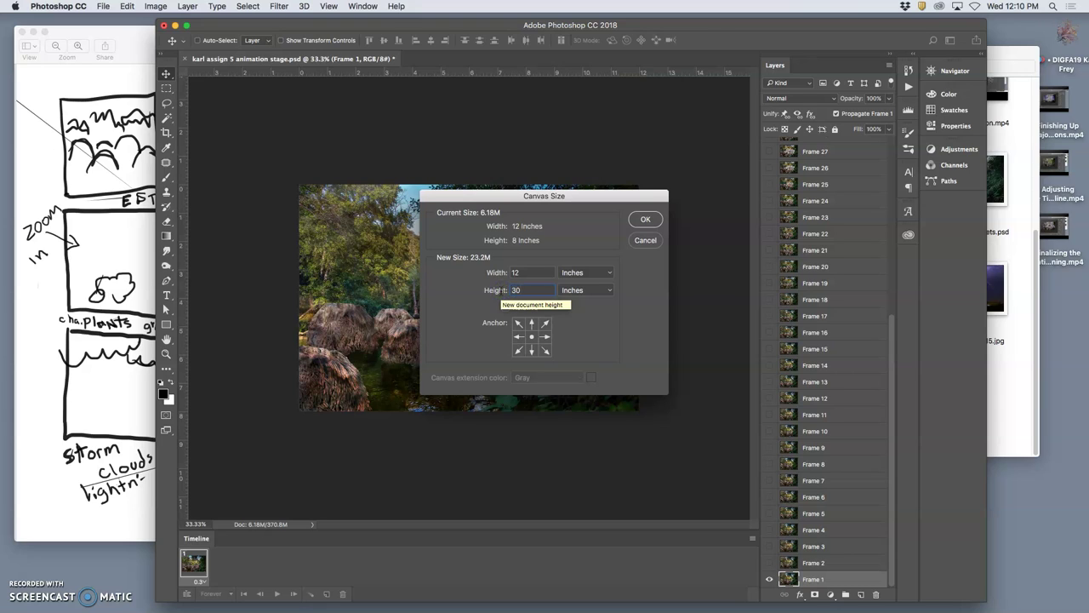
{"action": "double_click", "coordinate": [522, 272]}
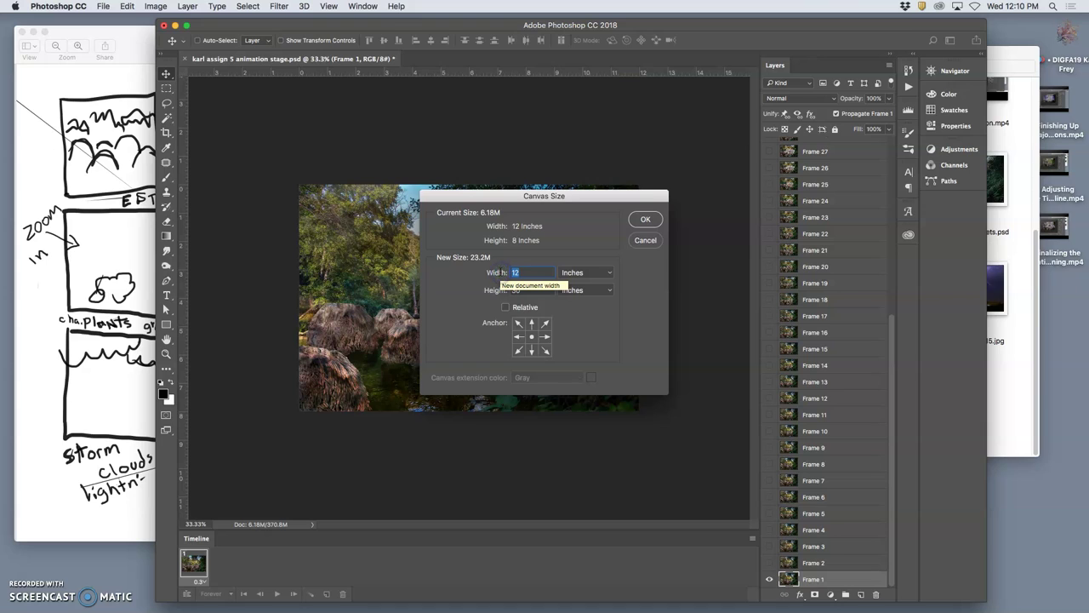
{"action": "type", "text": "40"}
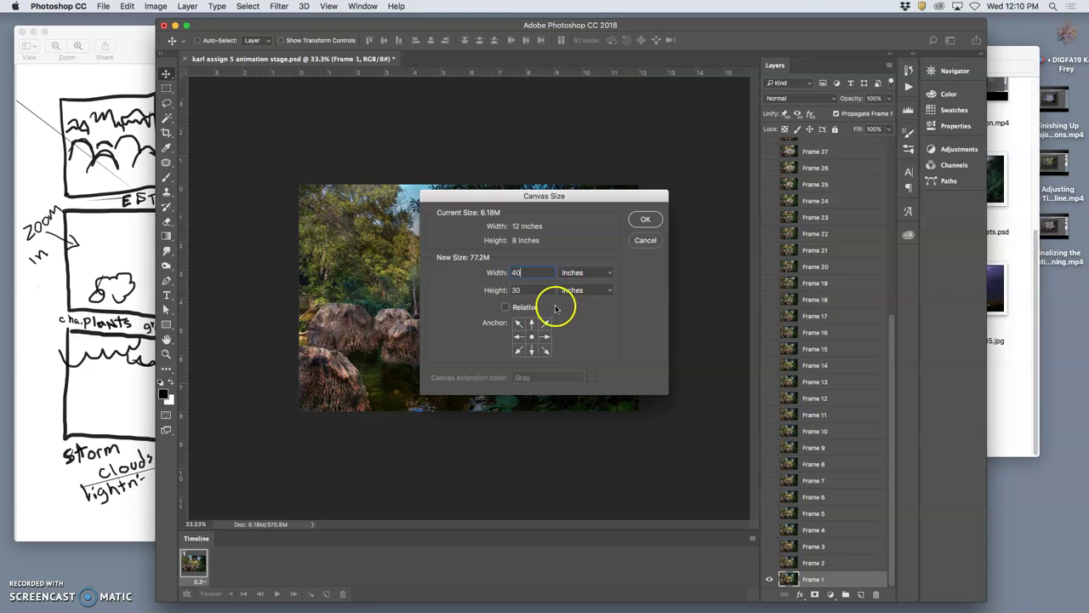
{"action": "left_click", "coordinate": [645, 221]}
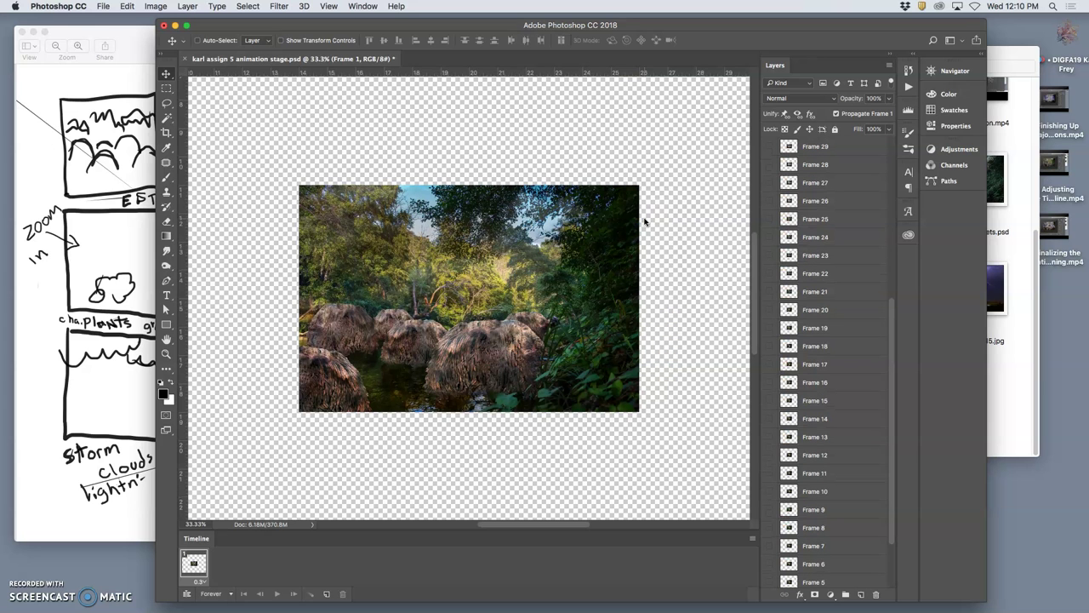
Fit the enlarged canvas in view and add a new layer beneath Frame 1
{"action": "key", "text": "super+0"}
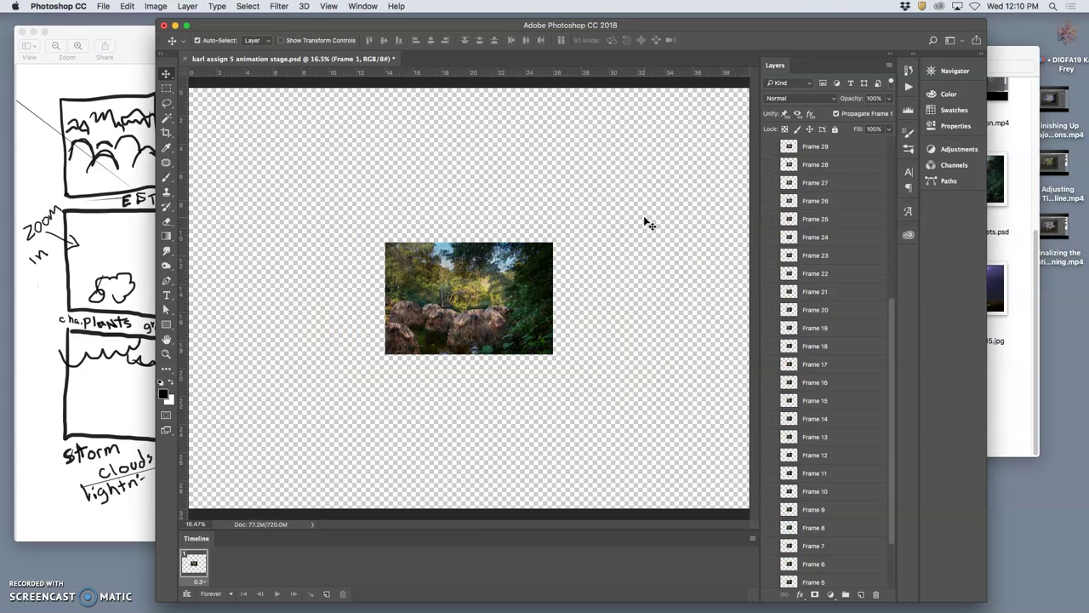
{"action": "key", "text": "super+minus"}
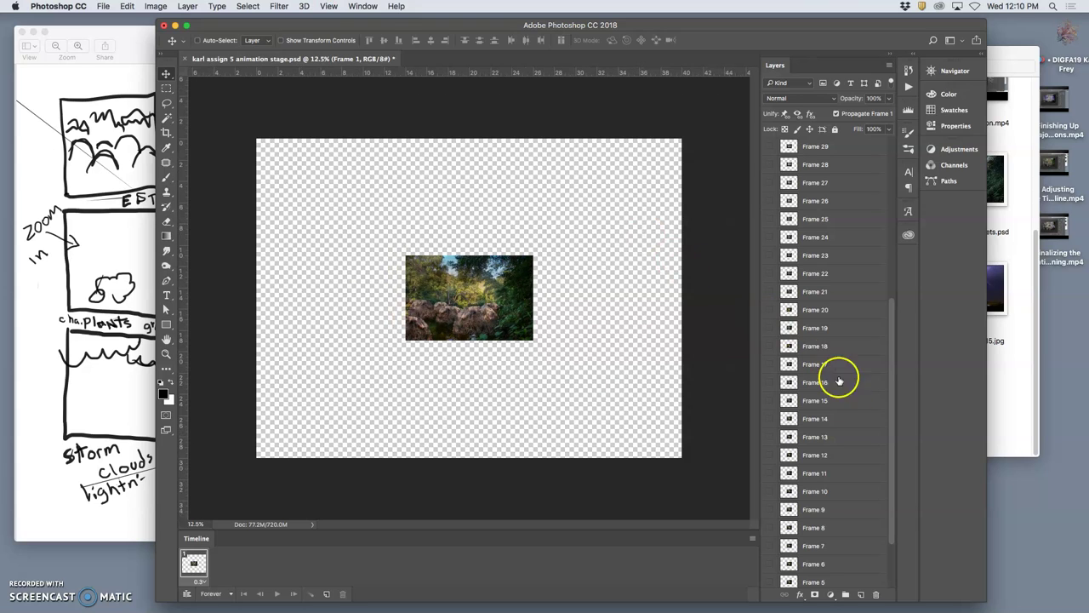
{"action": "scroll", "coordinate": [837, 400], "scroll_direction": "down", "scroll_amount": 3}
{"action": "left_click", "coordinate": [860, 577]}
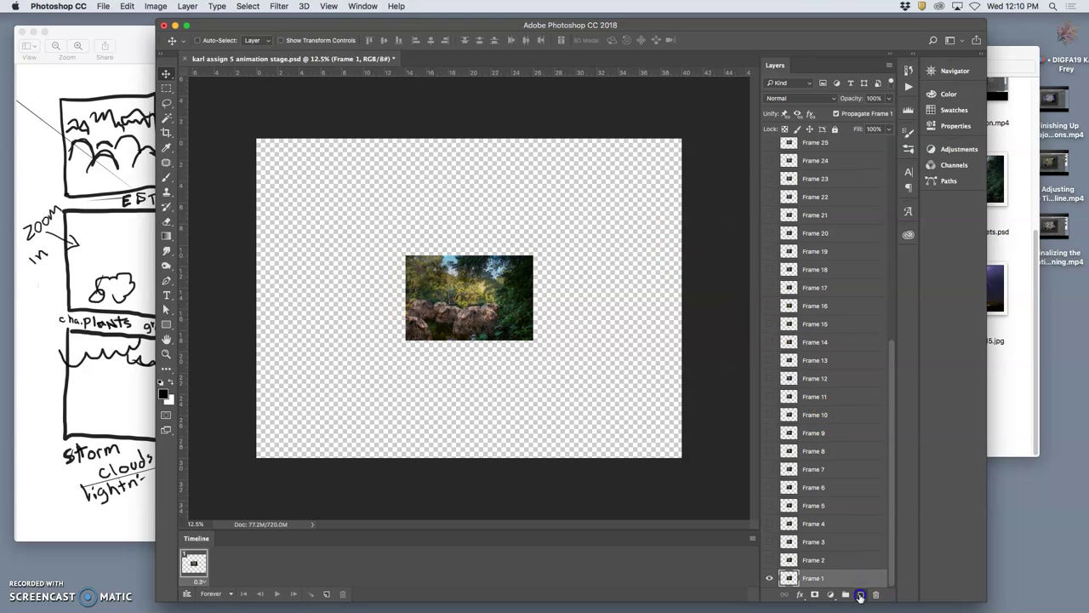
{"action": "mouse_move", "coordinate": [839, 566]}
{"action": "left_mouse_down"}
{"action": "mouse_move", "coordinate": [842, 606]}
{"action": "mouse_move", "coordinate": [832, 562]}
{"action": "mouse_move", "coordinate": [846, 567]}
{"action": "mouse_move", "coordinate": [838, 583]}
{"action": "left_mouse_up"}
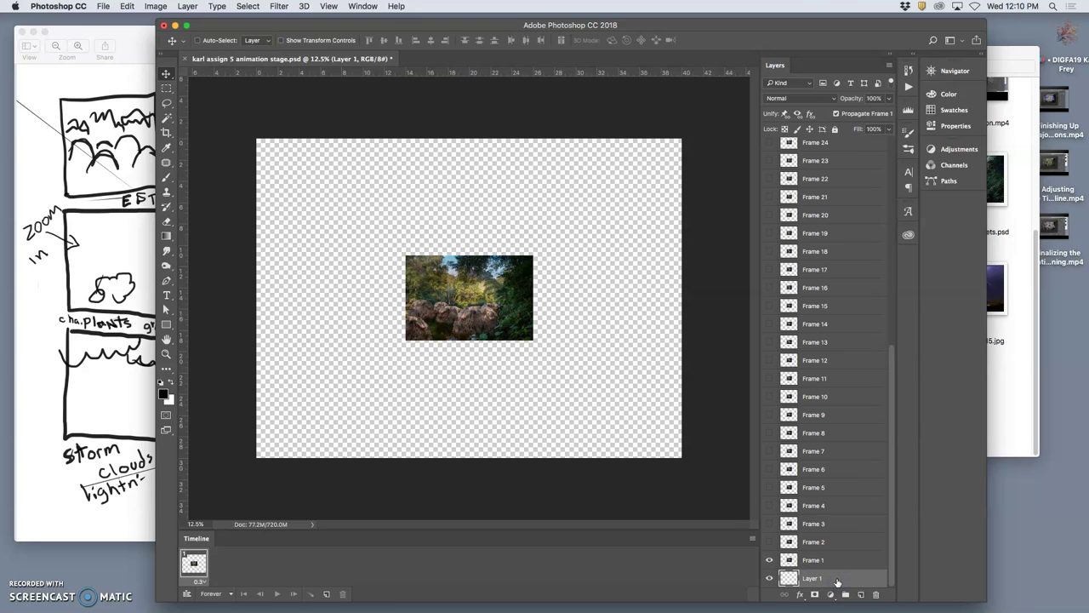
Fill the new Layer 1 with White, then reselect Frame 1 with the Move tool
{"action": "left_click", "coordinate": [128, 6]}
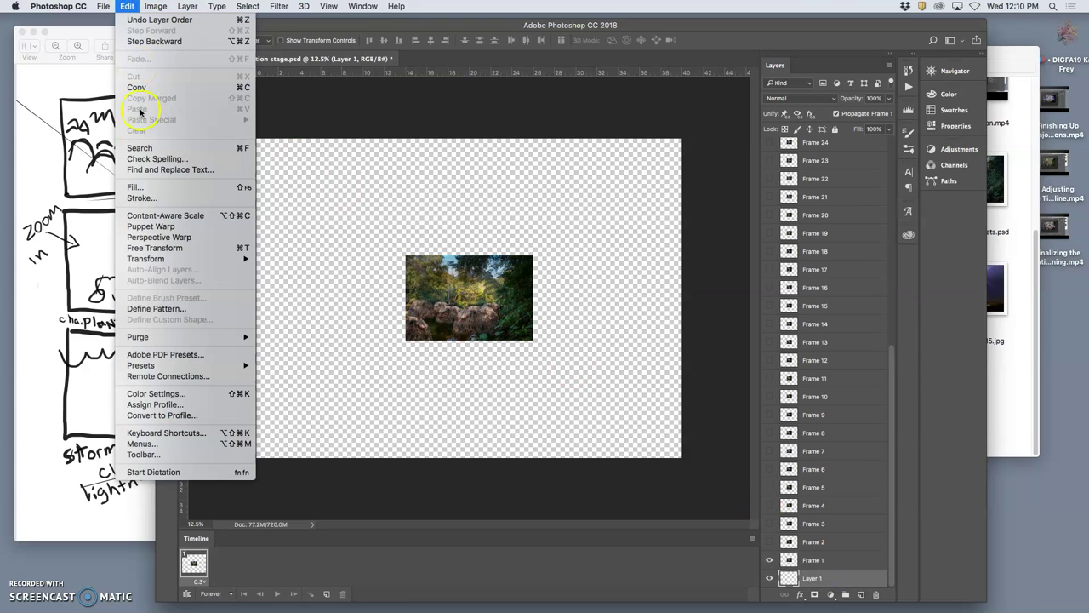
{"action": "left_click", "coordinate": [135, 186]}
{"action": "left_click", "coordinate": [544, 245]}
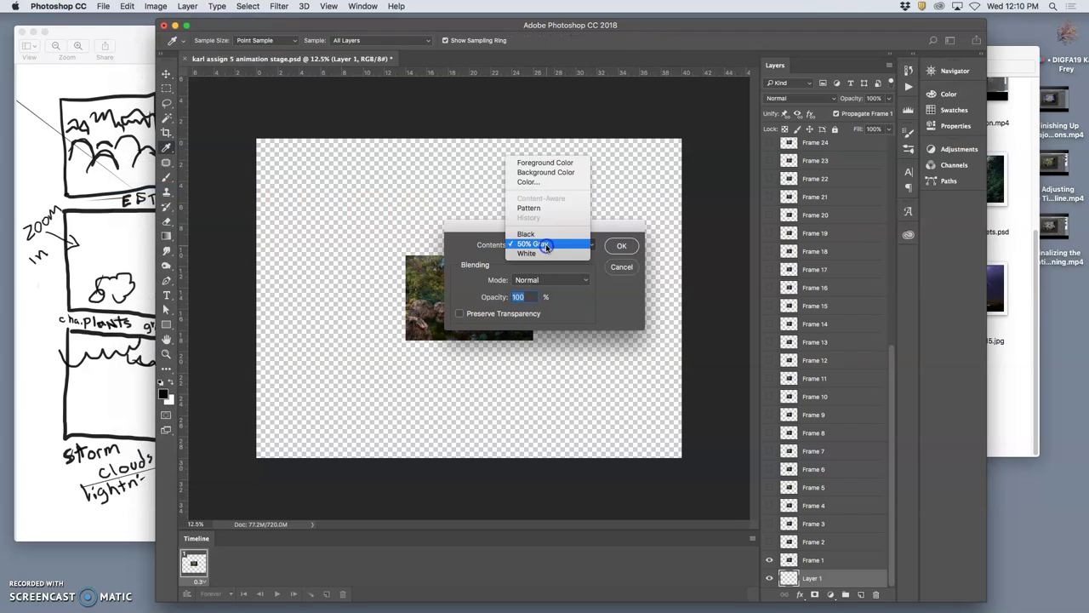
{"action": "left_click", "coordinate": [538, 252]}
{"action": "left_click", "coordinate": [622, 246]}
{"action": "key", "text": "v"}
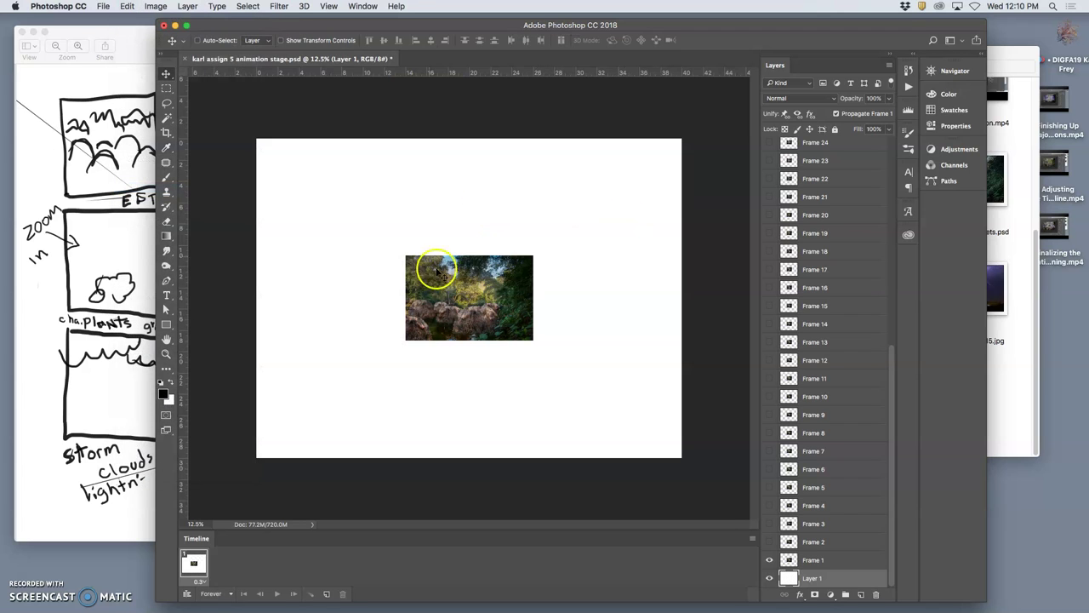
{"action": "left_click", "coordinate": [841, 563]}
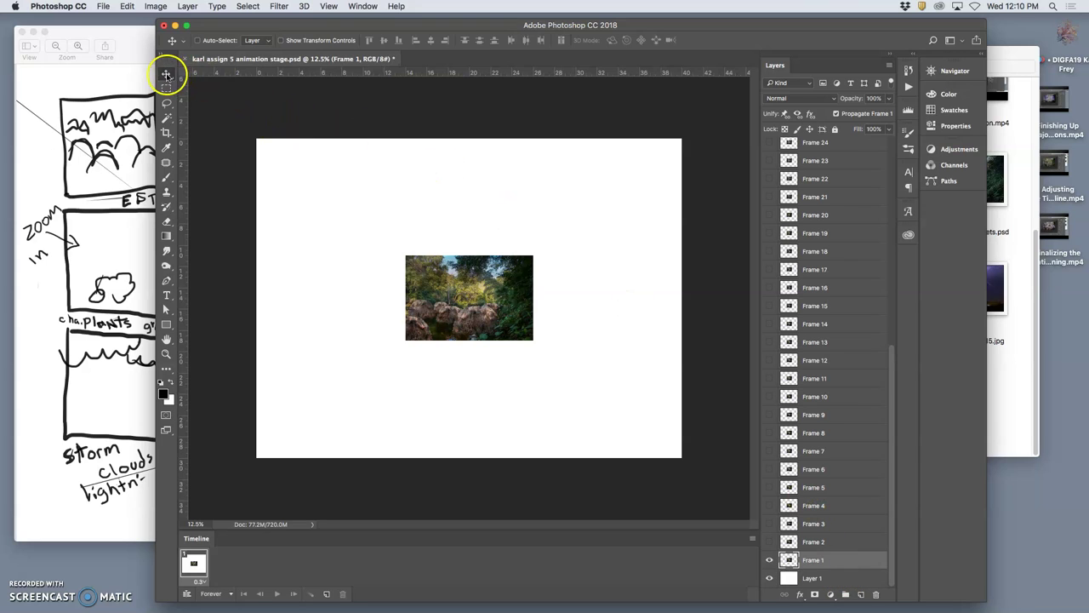
Show rulers and drag guides to the image's left (14 in), top (11 in), right and bottom edges
{"action": "key", "text": "super+r"}
{"action": "key", "text": "super+r"}
{"action": "key", "text": "super+r"}
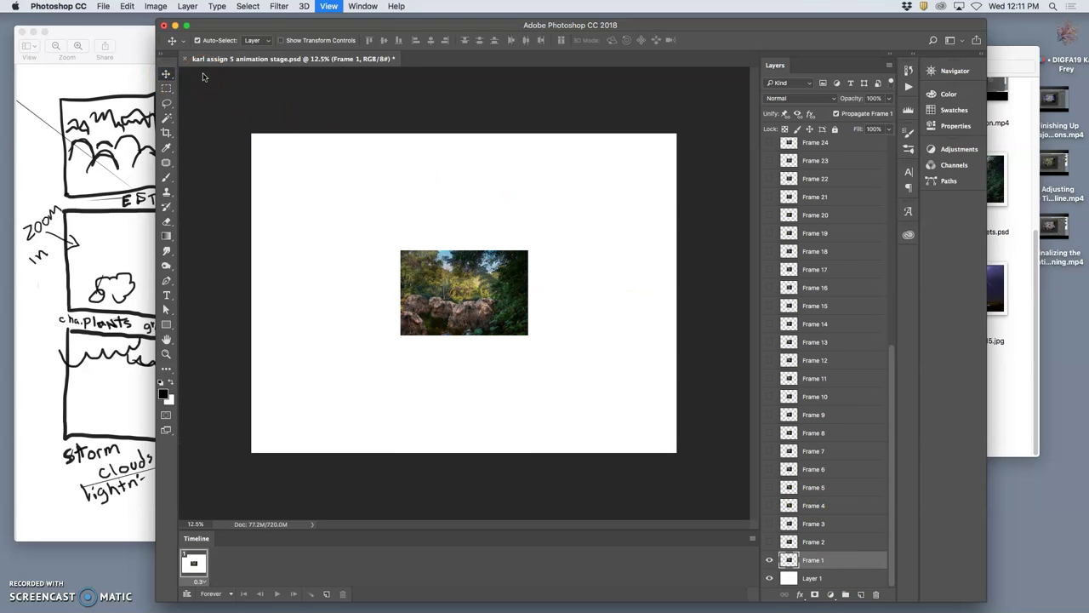
{"action": "key", "text": "super+r"}
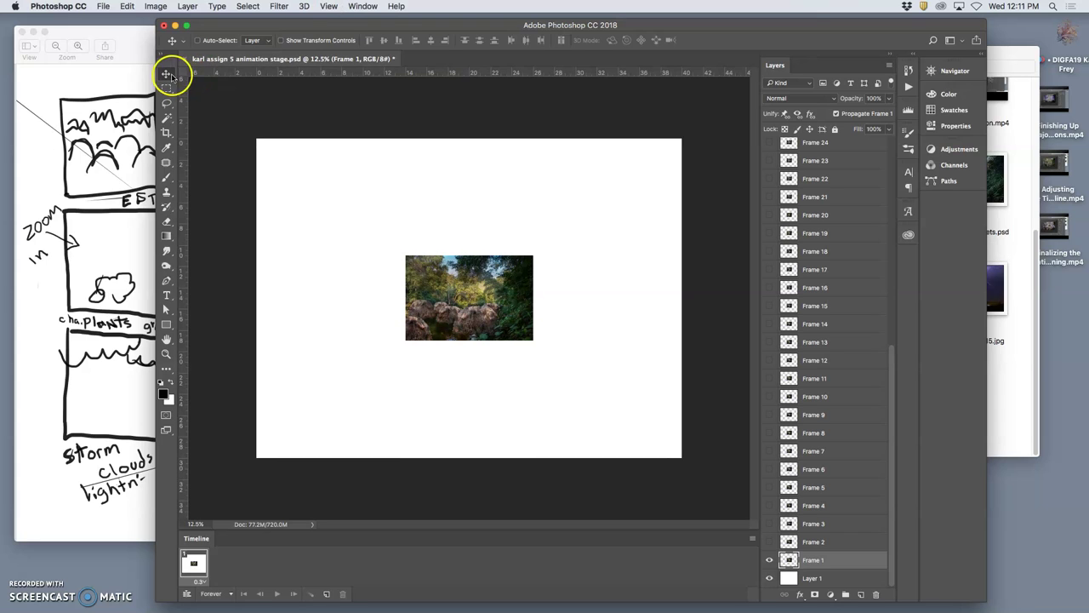
{"action": "left_click_drag", "start_coordinate": [184, 98], "coordinate": [403, 146]}
{"action": "left_click_drag", "start_coordinate": [452, 74], "coordinate": [461, 255]}
{"action": "left_click_drag", "start_coordinate": [183, 263], "coordinate": [534, 294]}
{"action": "left_click_drag", "start_coordinate": [489, 73], "coordinate": [491, 340]}
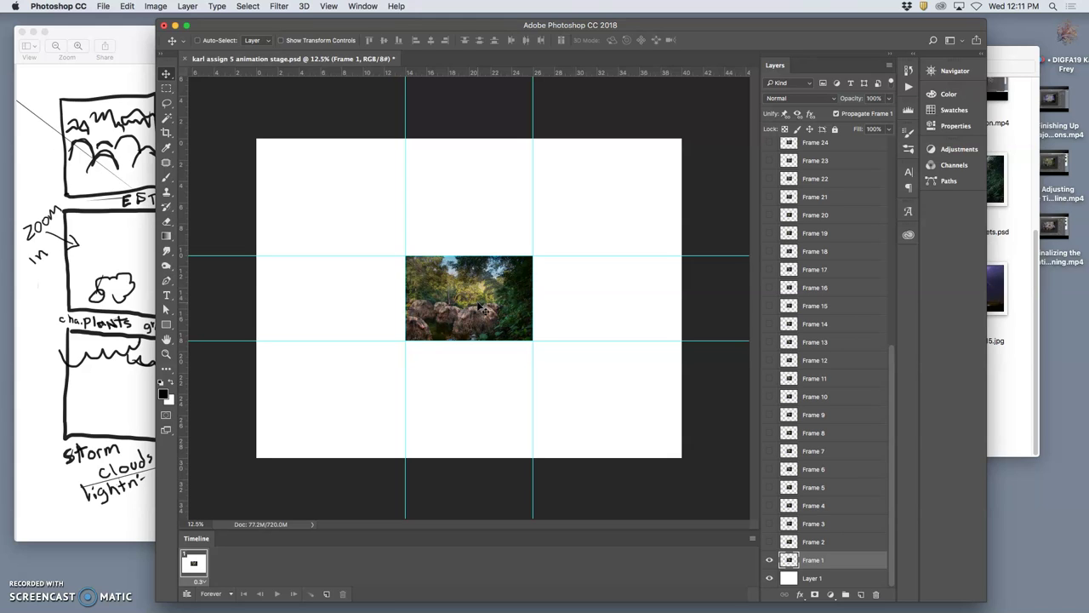
{"action": "left_click", "coordinate": [465, 296]}
Show the canvas grid, then add a horizontal guide near 10 in and a vertical guide near 13 in
{"action": "left_click", "coordinate": [331, 6]}
{"action": "left_click", "coordinate": [379, 202]}
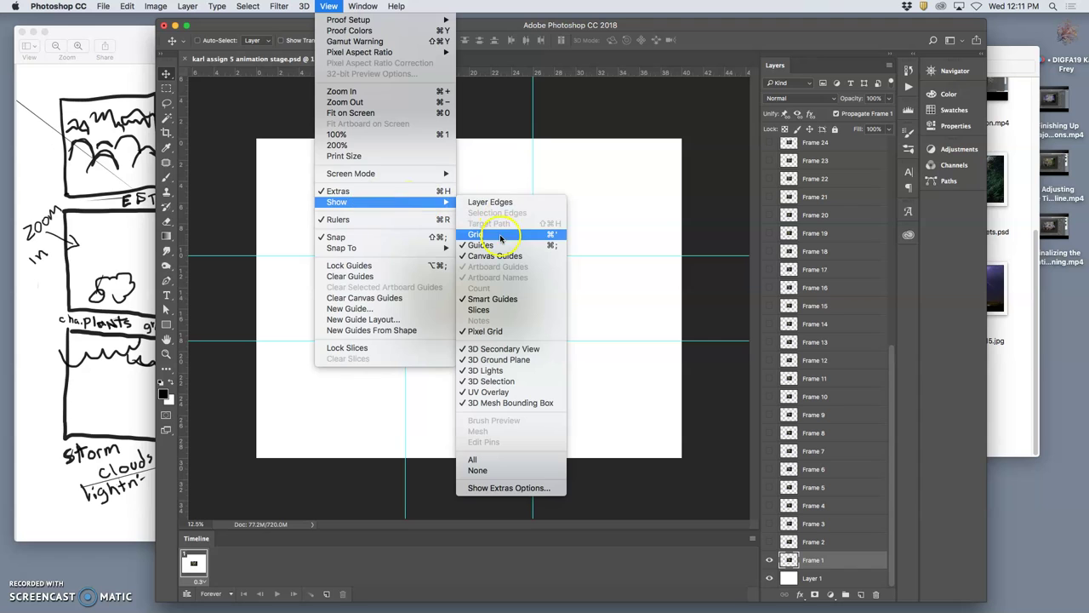
{"action": "left_click", "coordinate": [492, 235]}
{"action": "left_click", "coordinate": [633, 258]}
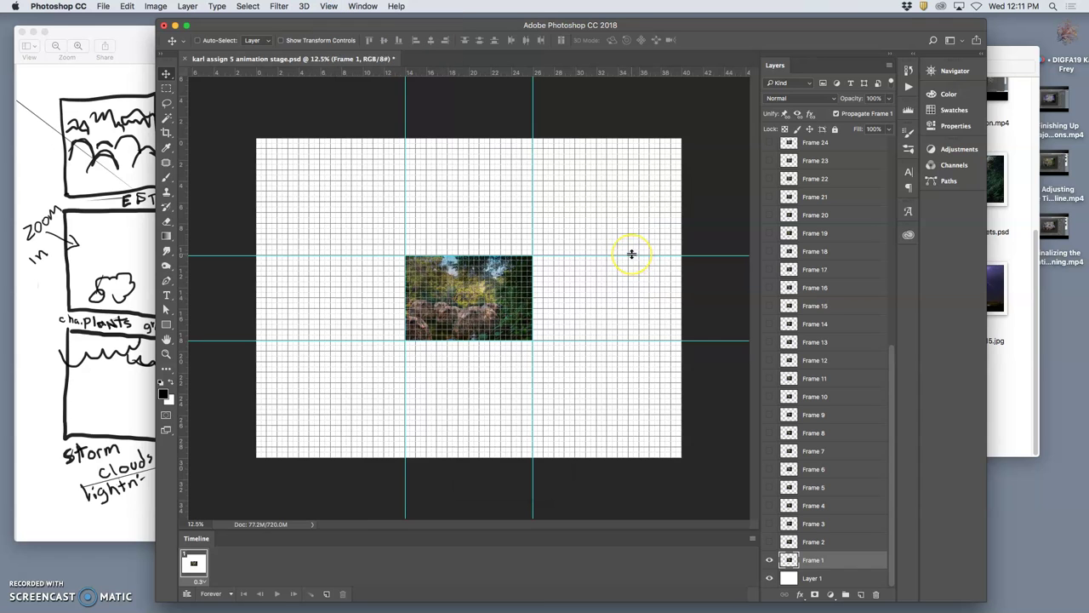
{"action": "key", "text": "super+apostrophe"}
{"action": "key", "text": "super+apostrophe"}
{"action": "key", "text": "super+apostrophe"}
{"action": "key", "text": "super+apostrophe"}
{"action": "key", "text": "super+apostrophe"}
{"action": "key", "text": "super+apostrophe"}
{"action": "key", "text": "super+apostrophe"}
{"action": "key", "text": "super+apostrophe"}
{"action": "key", "text": "super+apostrophe"}
{"action": "key", "text": "super+apostrophe"}
{"action": "key", "text": "super+equal"}
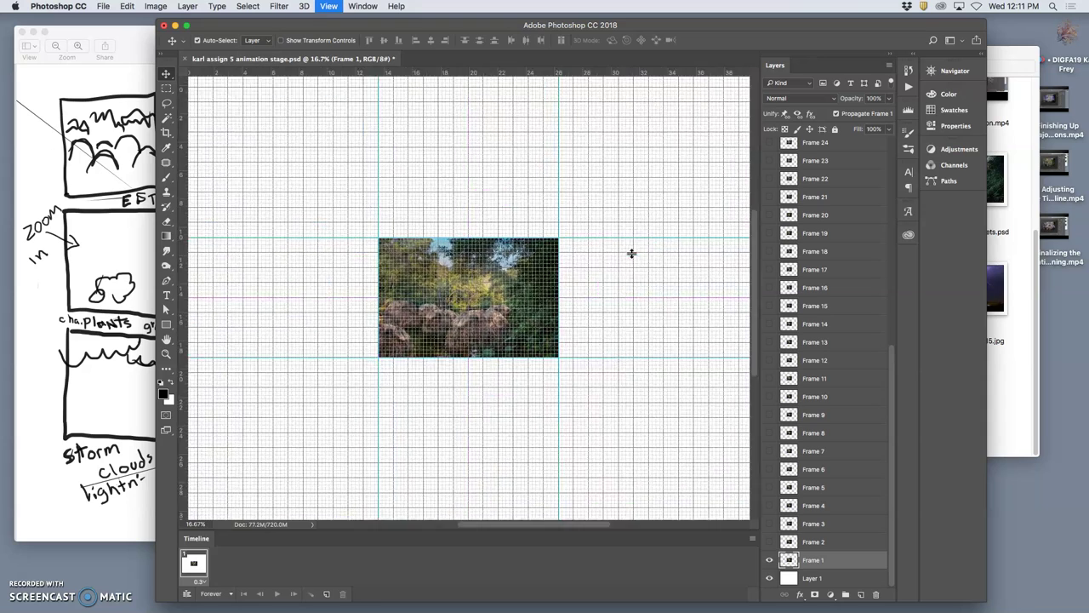
{"action": "key", "text": "super+equal"}
{"action": "key", "text": "super+equal"}
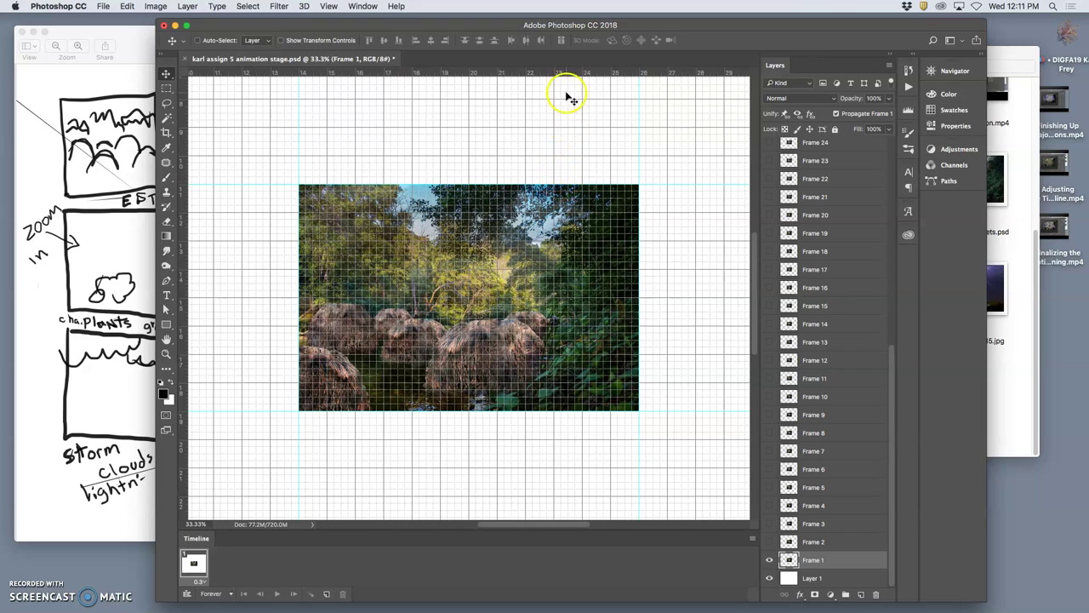
{"action": "left_click_drag", "start_coordinate": [557, 73], "coordinate": [562, 156]}
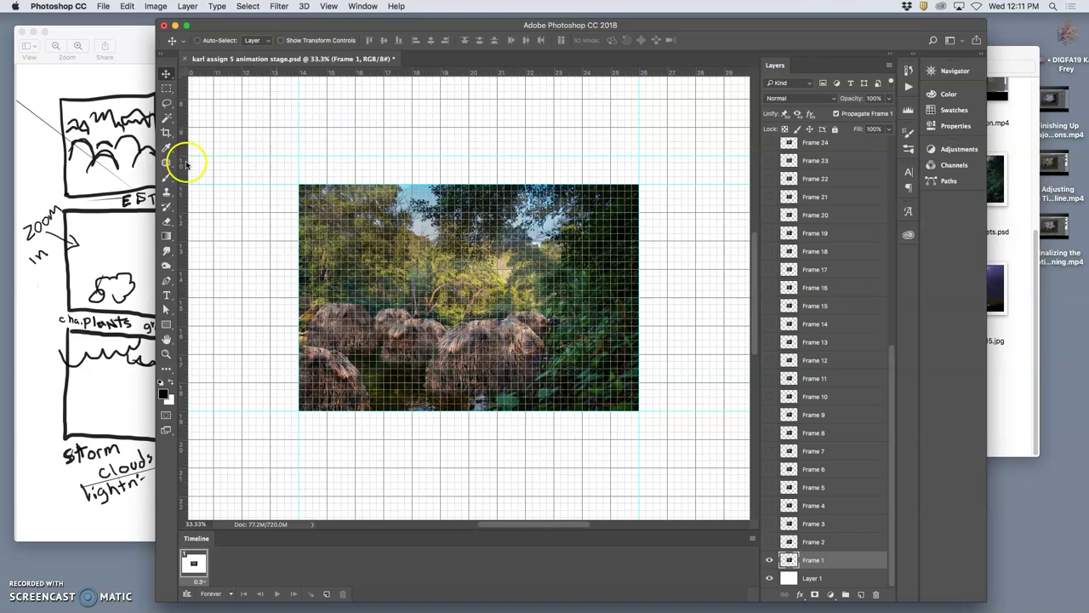
{"action": "left_click_drag", "start_coordinate": [184, 162], "coordinate": [270, 172]}
Turn on View > Snap To > Grid
{"action": "left_click", "coordinate": [362, 6]}
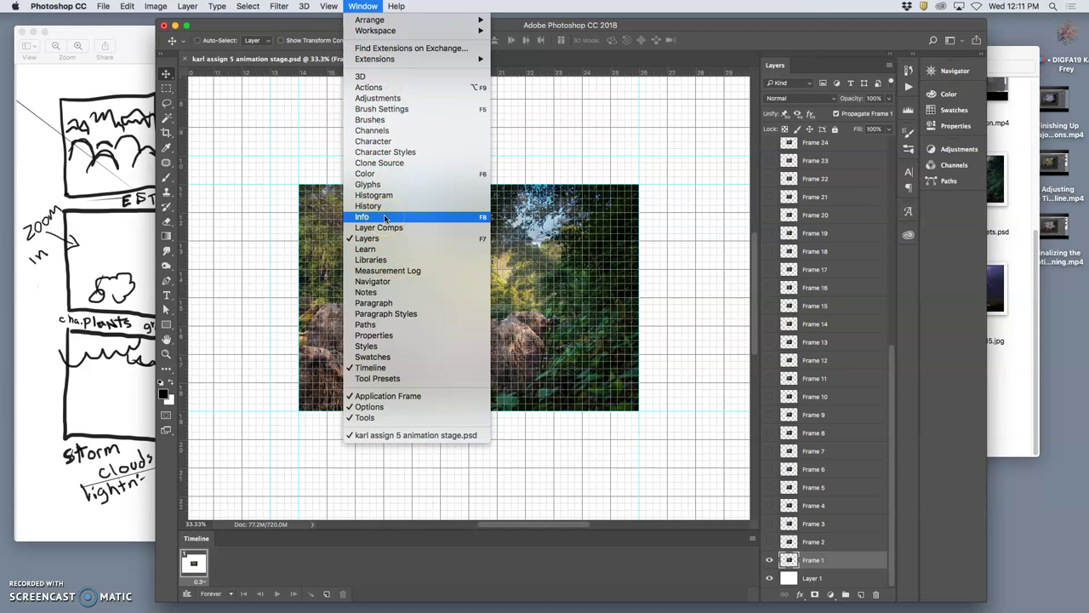
{"action": "mouse_move", "coordinate": [325, 9]}
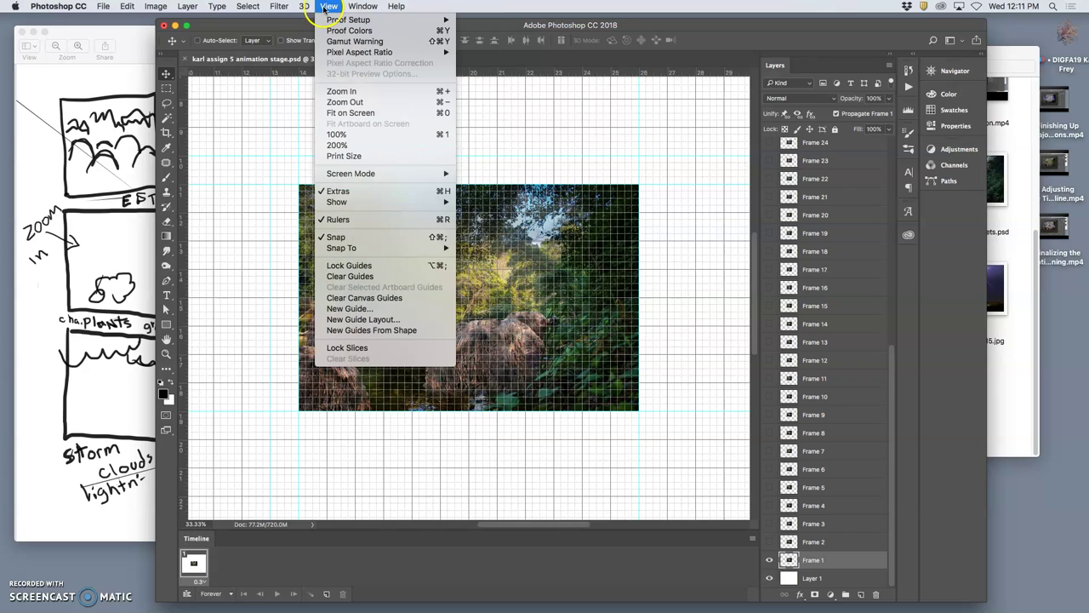
{"action": "mouse_move", "coordinate": [348, 247]}
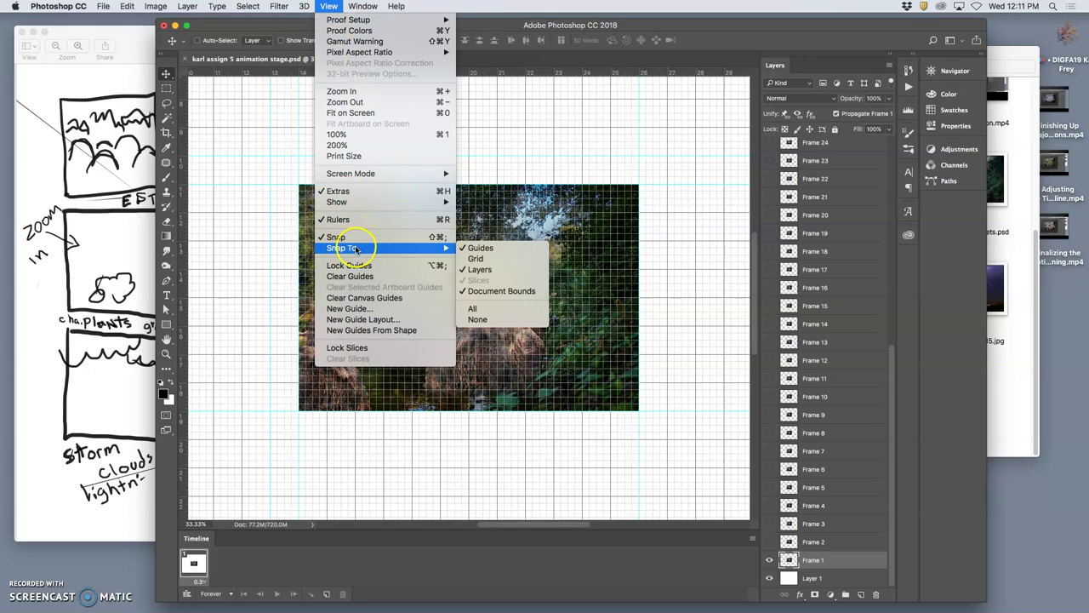
{"action": "left_click", "coordinate": [471, 259]}
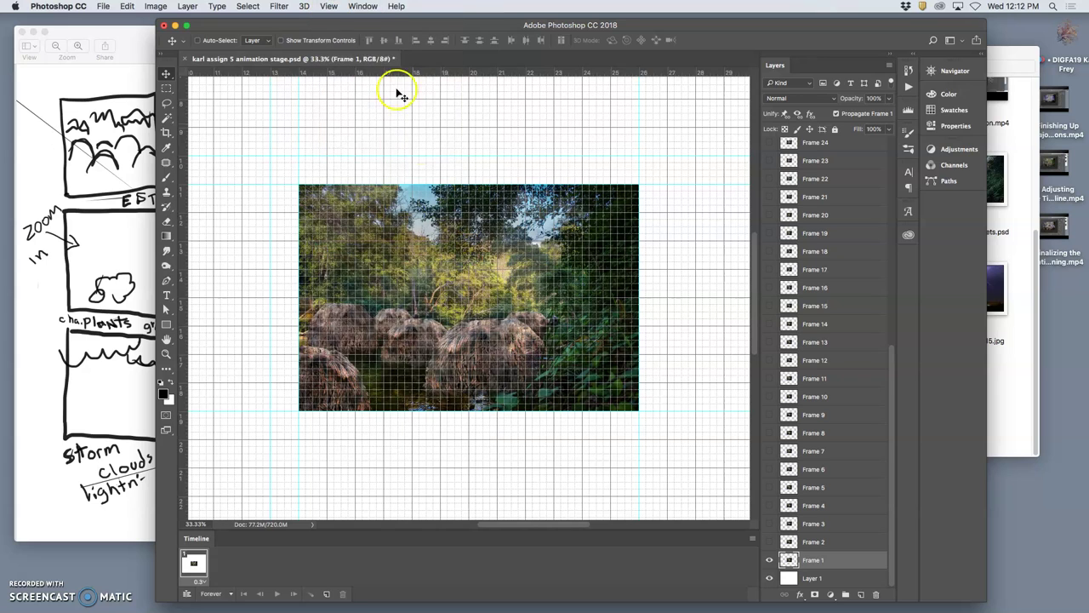
{"action": "left_click", "coordinate": [336, 8]}
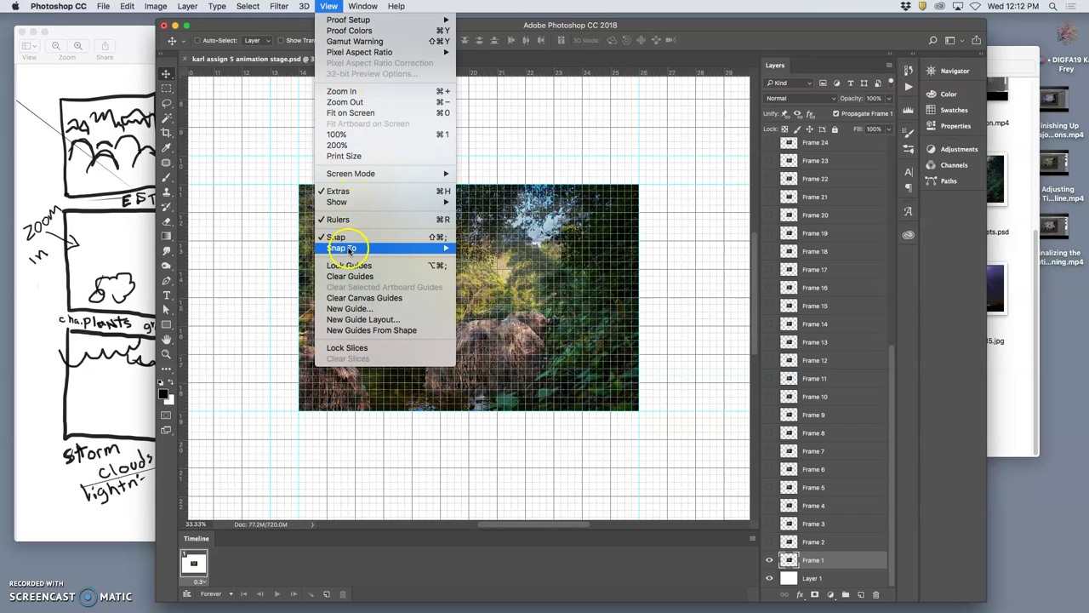
{"action": "mouse_move", "coordinate": [349, 248]}
{"action": "left_click", "coordinate": [656, 275]}
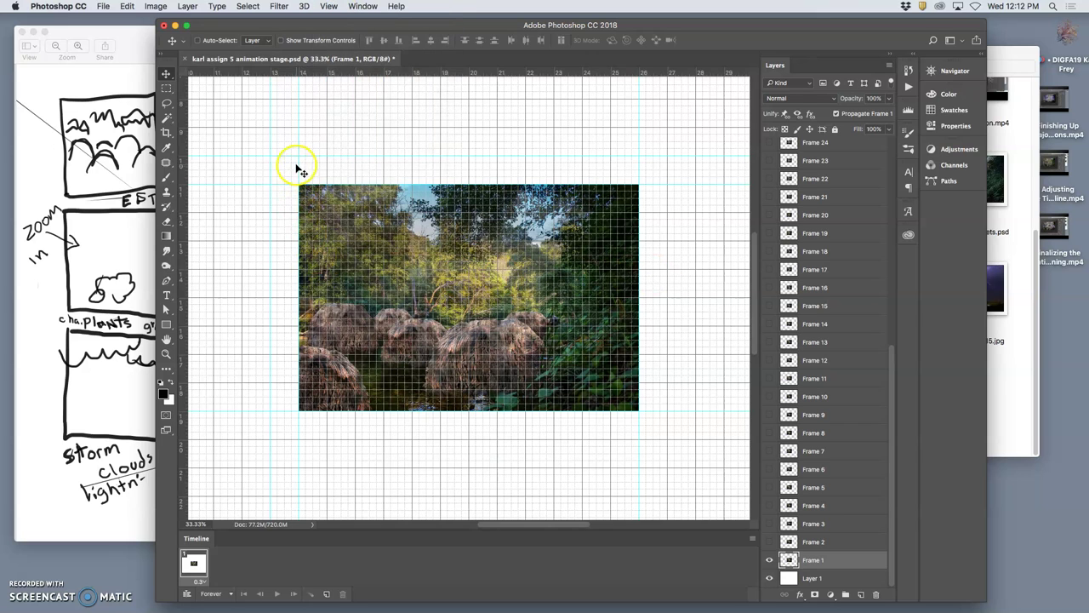
Move a vertical guide to 24.25 inches and add a horizontal guide at 20 inches
{"action": "mouse_move", "coordinate": [270, 167]}
{"action": "left_mouse_down"}
{"action": "mouse_move", "coordinate": [280, 165]}
{"action": "mouse_move", "coordinate": [270, 166]}
{"action": "left_mouse_up"}
{"action": "left_click_drag", "start_coordinate": [349, 155], "coordinate": [348, 154]}
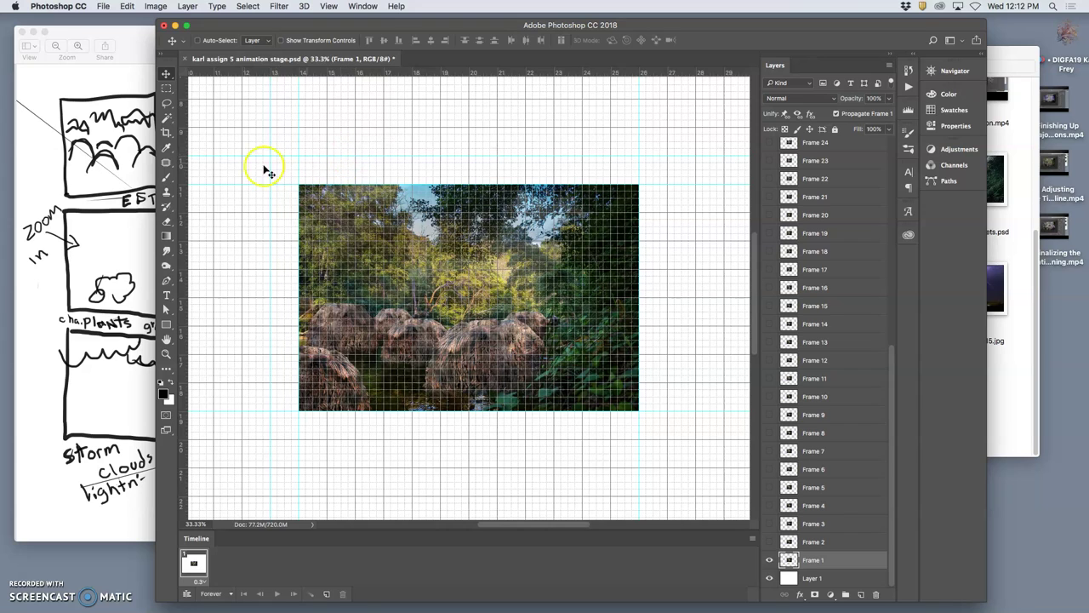
{"action": "left_click_drag", "start_coordinate": [192, 175], "coordinate": [666, 238]}
{"action": "left_click_drag", "start_coordinate": [587, 155], "coordinate": [607, 440]}
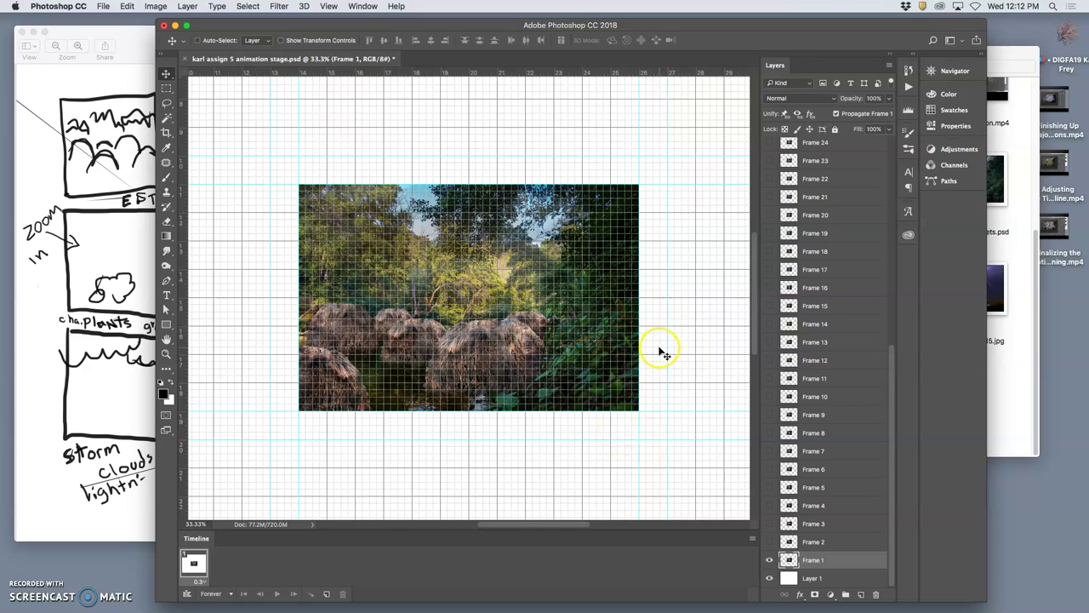
Hide the grid and move the Frame 1 photo into the top-left cell
{"action": "key", "text": "super+apostrophe"}
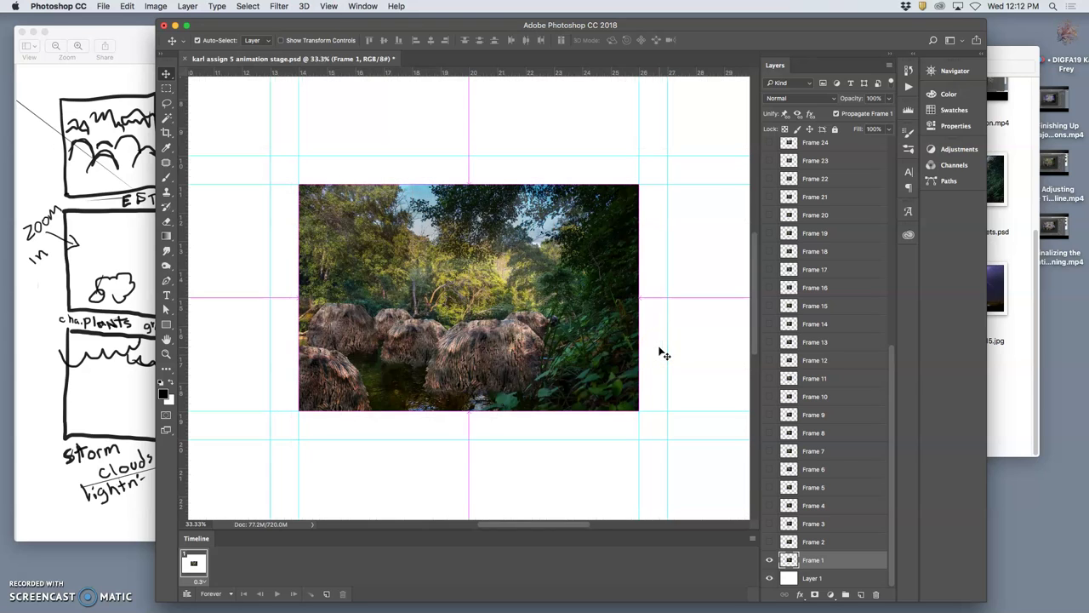
{"action": "key", "text": "super+minus"}
{"action": "key", "text": "super+minus"}
{"action": "key", "text": "super+minus"}
{"action": "left_click", "coordinate": [426, 255]}
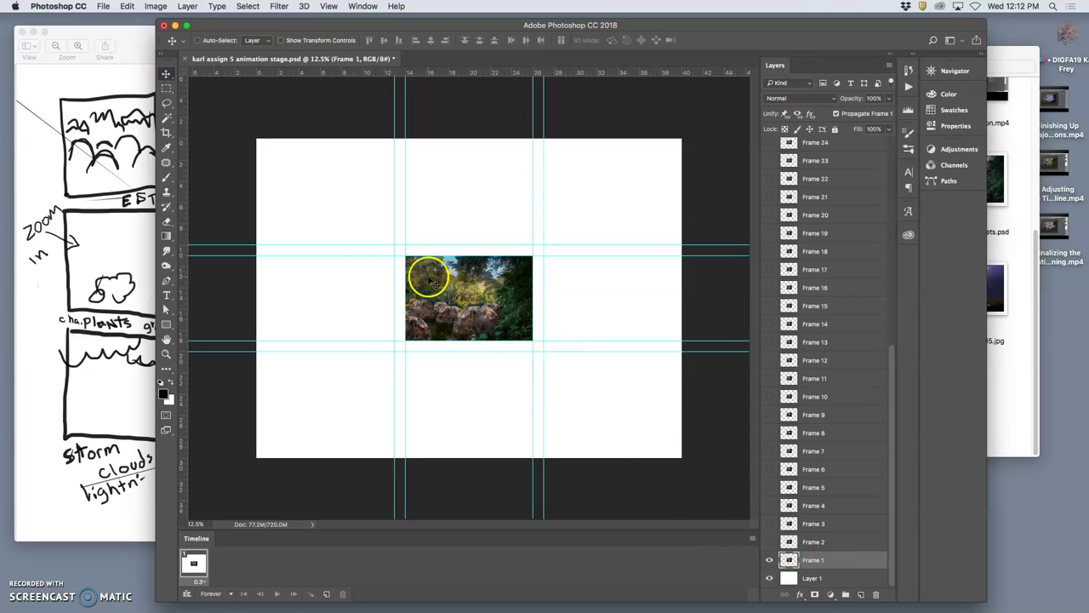
{"action": "left_click_drag", "start_coordinate": [430, 281], "coordinate": [312, 194]}
Check the storyboard sketch and preview Frames 16 through 19 in the centre cell
{"action": "left_click", "coordinate": [770, 543]}
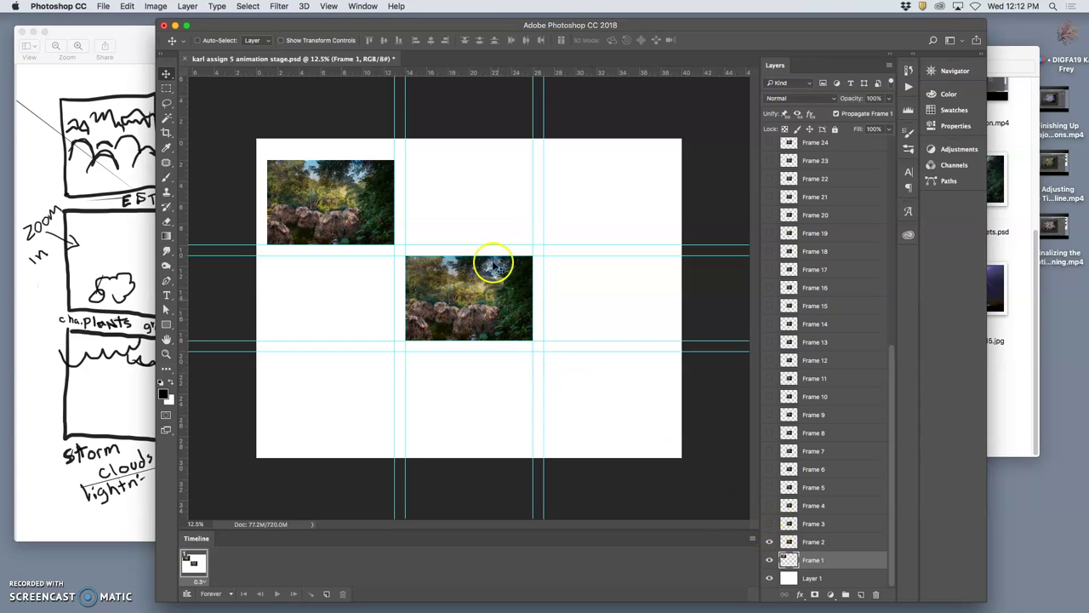
{"action": "left_click", "coordinate": [149, 157]}
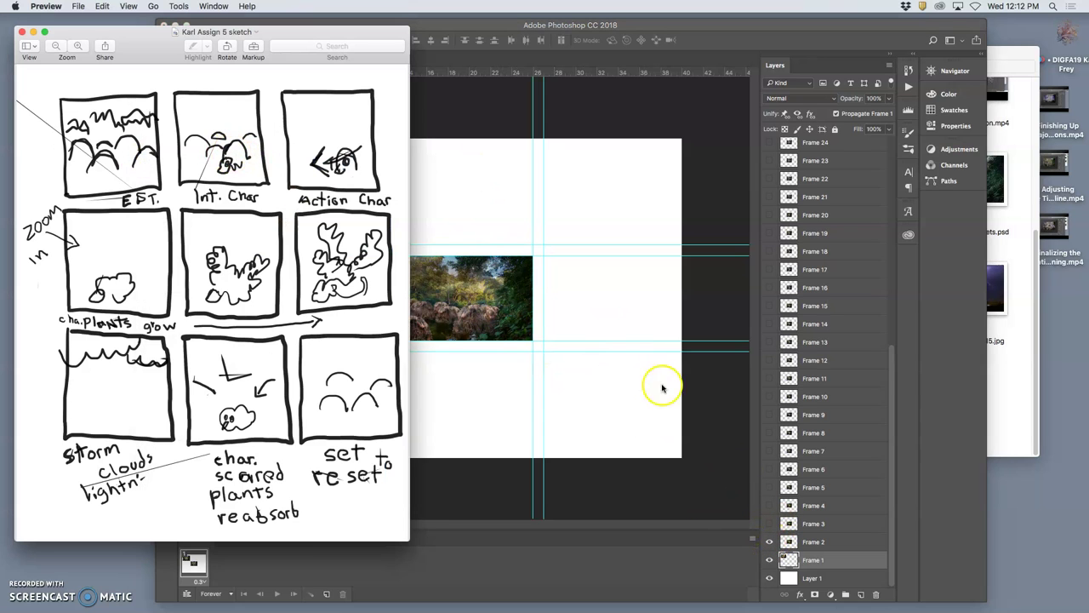
{"action": "left_click", "coordinate": [769, 541]}
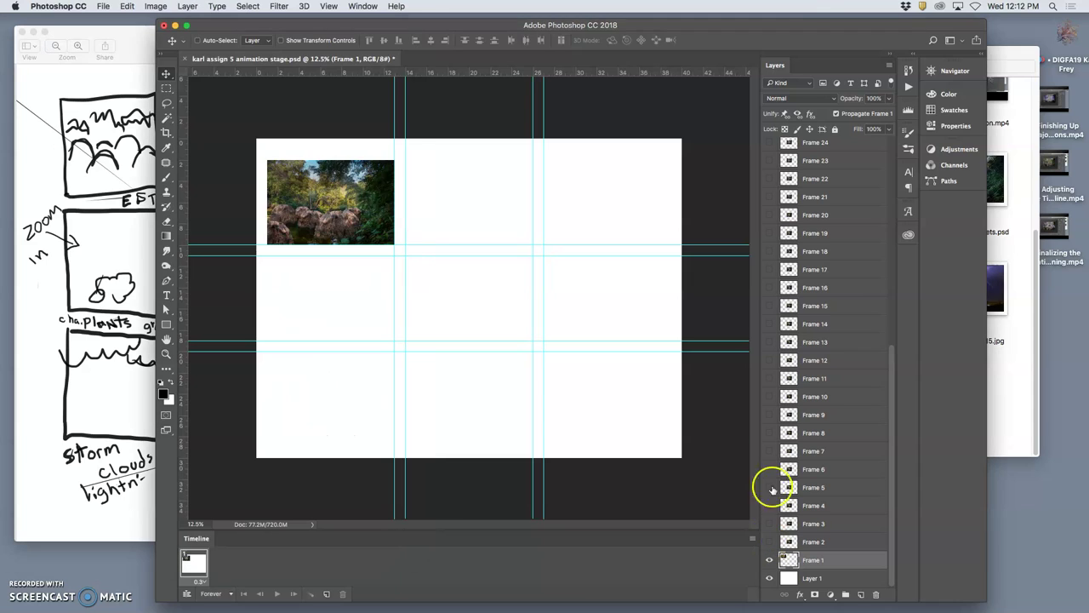
{"action": "left_click", "coordinate": [769, 252]}
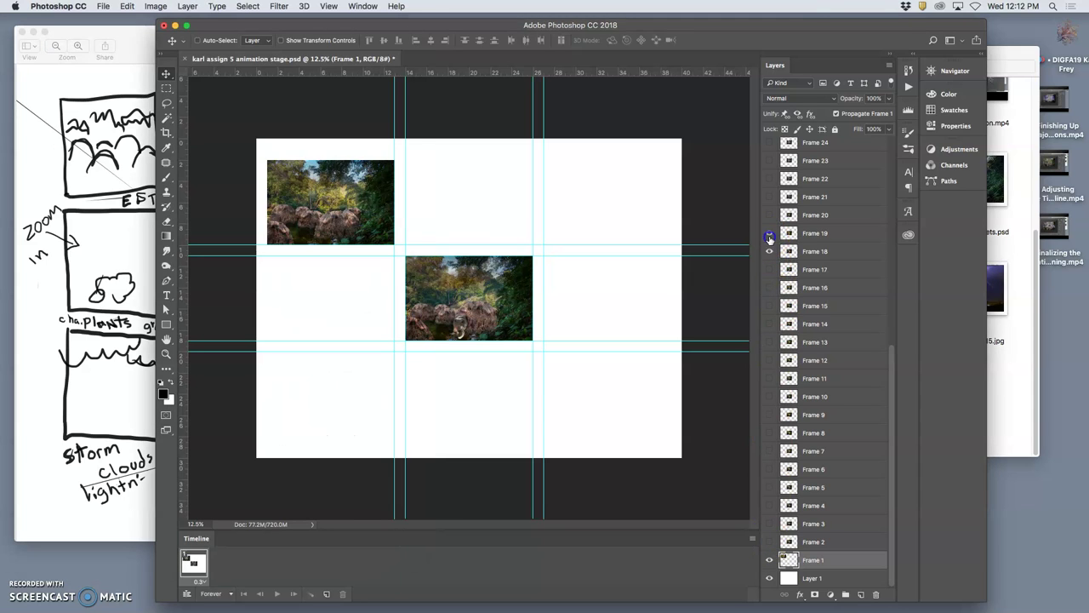
{"action": "left_click", "coordinate": [770, 235]}
{"action": "left_click", "coordinate": [770, 235]}
{"action": "left_click", "coordinate": [768, 253]}
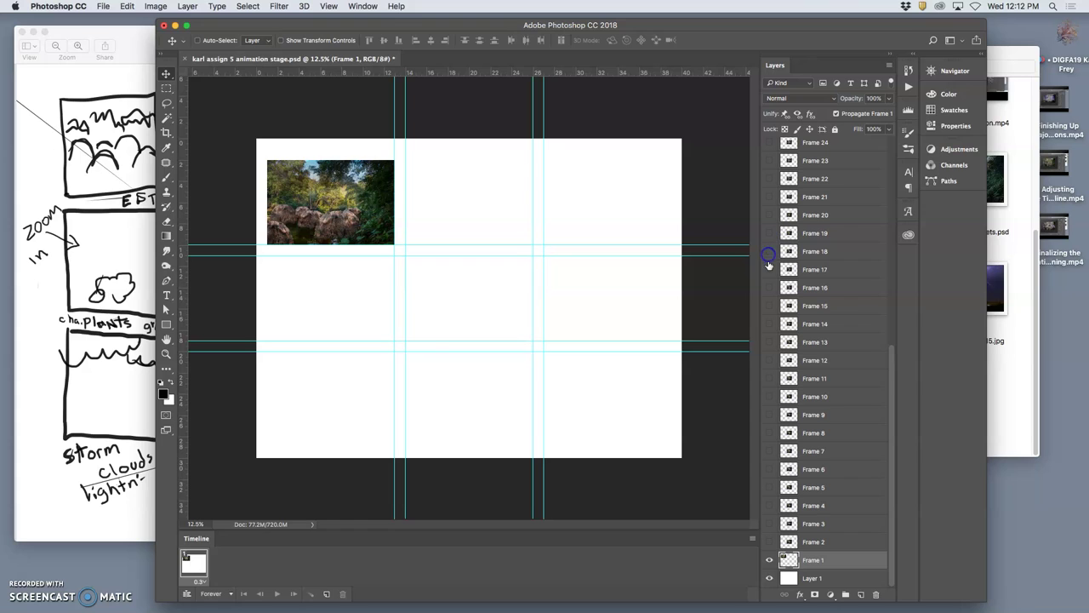
{"action": "left_click", "coordinate": [770, 270]}
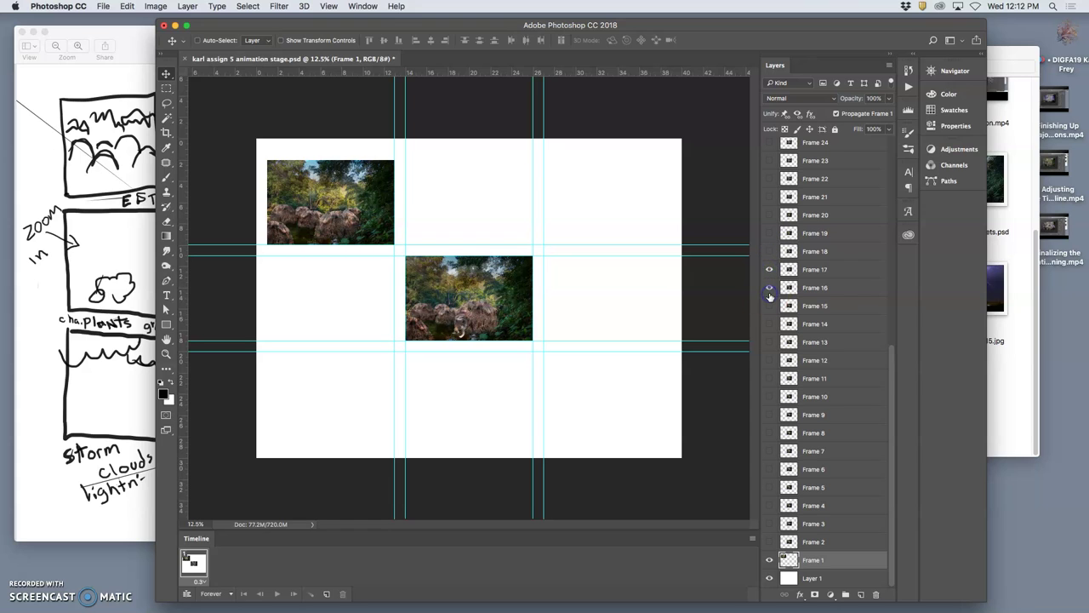
{"action": "left_click", "coordinate": [769, 271]}
{"action": "left_click", "coordinate": [769, 288]}
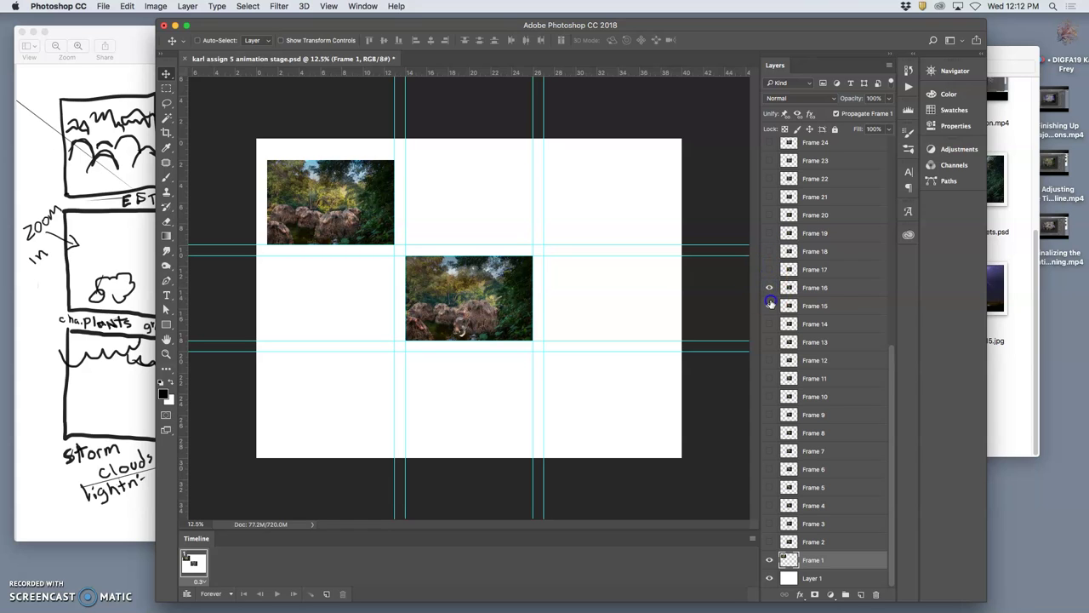
Turn on Frames 14 through 19, then hide Frame 19 and select Frame 18
{"action": "left_click", "coordinate": [770, 323]}
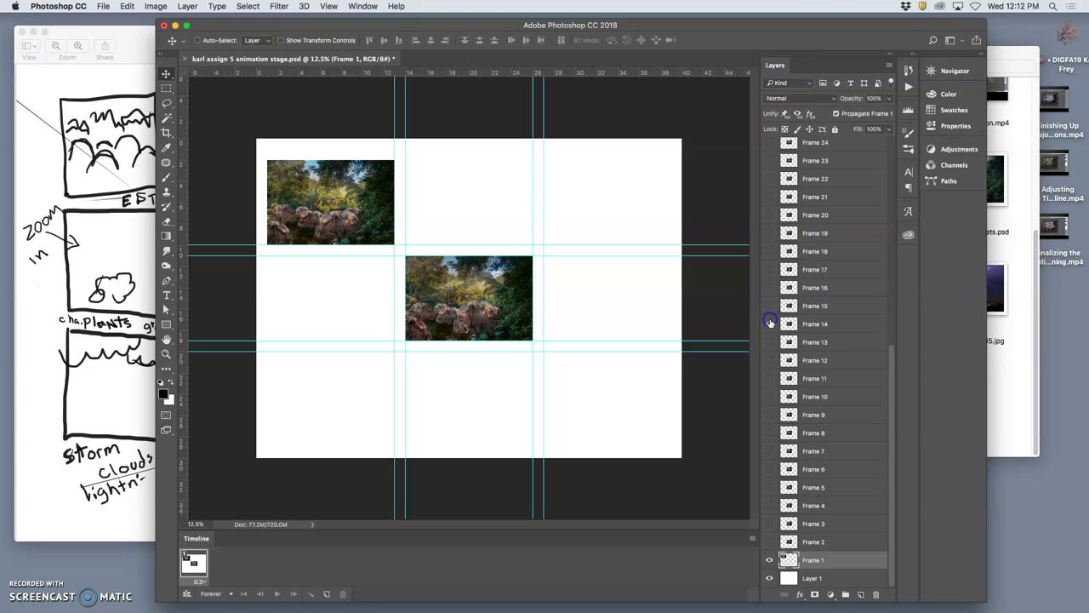
{"action": "left_click", "coordinate": [769, 305]}
{"action": "left_click", "coordinate": [770, 288]}
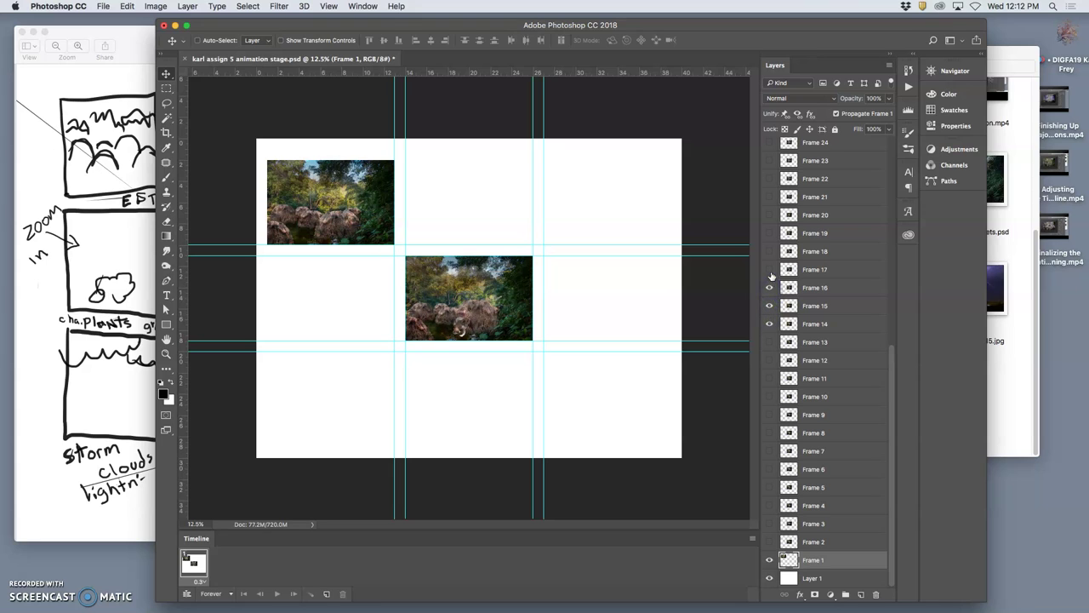
{"action": "left_click", "coordinate": [770, 271]}
{"action": "left_click", "coordinate": [770, 252]}
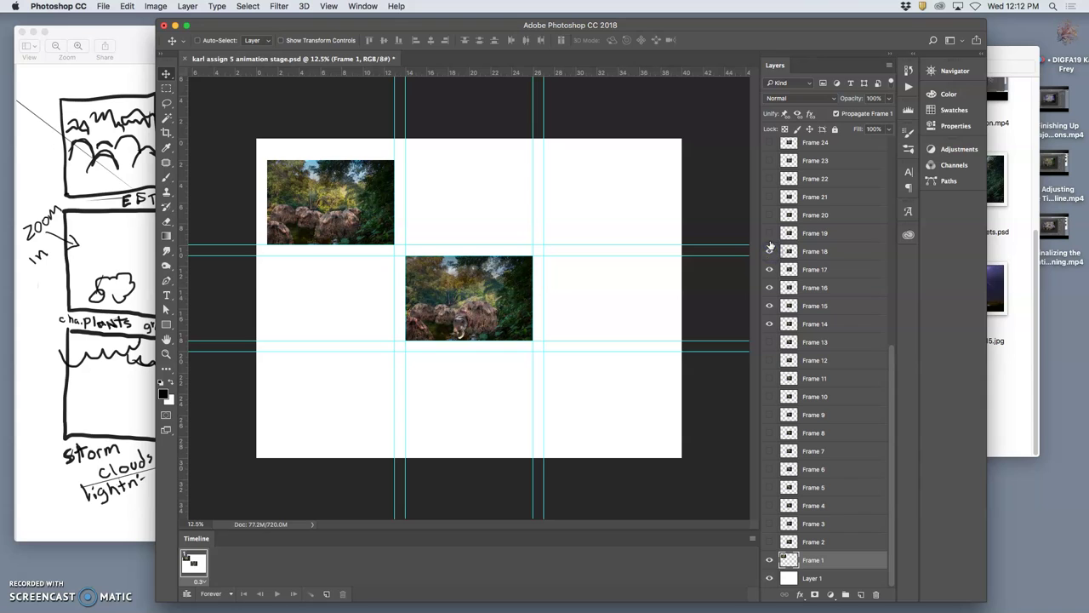
{"action": "left_click", "coordinate": [769, 233]}
{"action": "left_click", "coordinate": [770, 233]}
{"action": "left_click", "coordinate": [816, 251]}
Move Frame 18's photo into the top-middle cell, hide Frames 14–17, and check the sketch
{"action": "left_click_drag", "start_coordinate": [479, 296], "coordinate": [483, 199]}
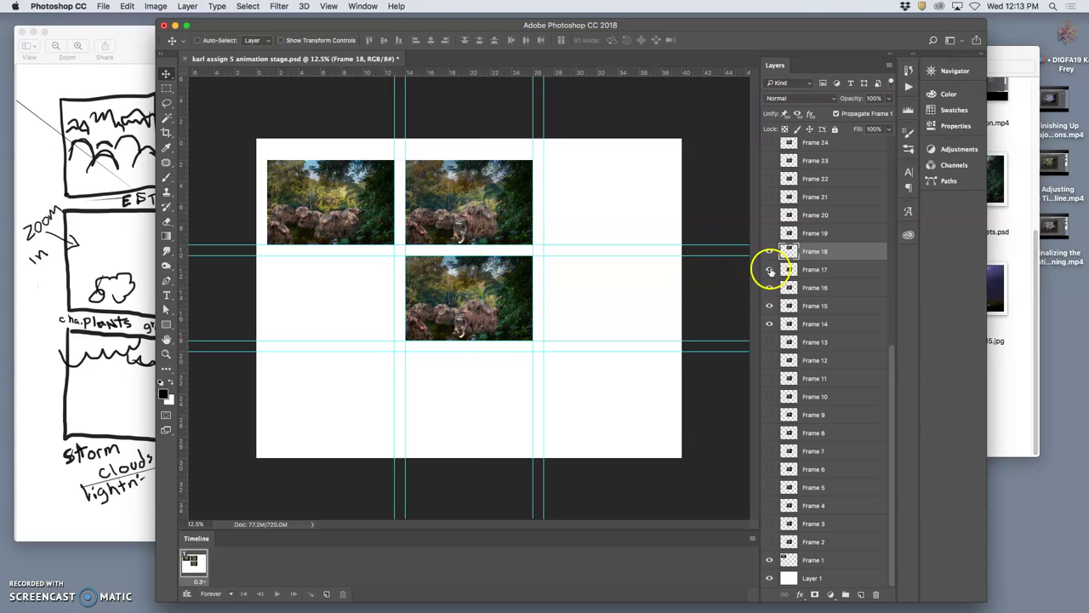
{"action": "left_click_drag", "start_coordinate": [770, 269], "coordinate": [770, 324]}
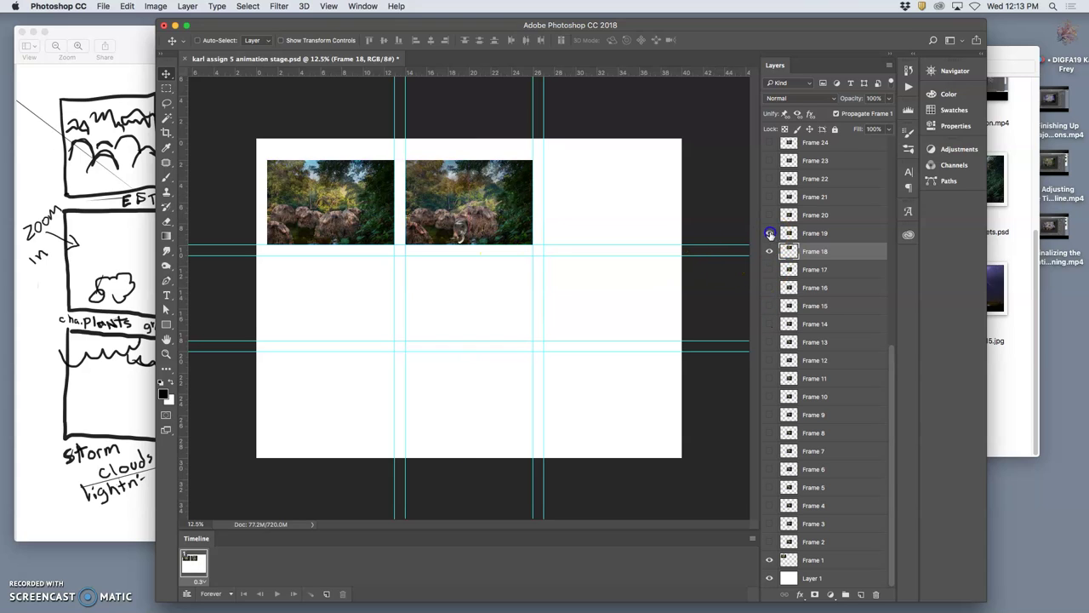
{"action": "left_click", "coordinate": [770, 233]}
{"action": "left_click", "coordinate": [770, 233]}
{"action": "left_click", "coordinate": [77, 238]}
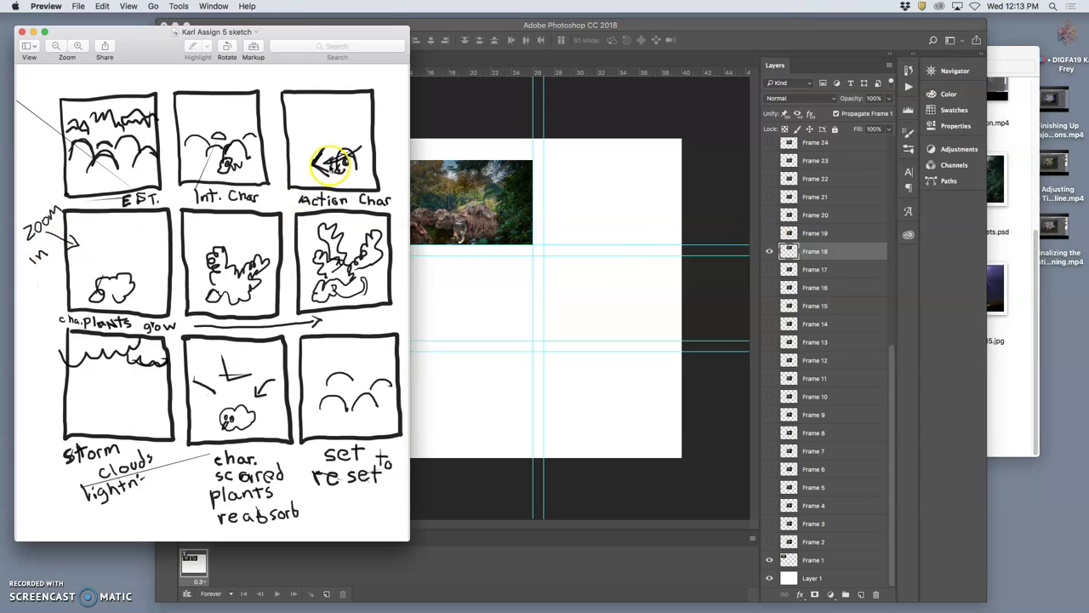
{"action": "left_click", "coordinate": [454, 269]}
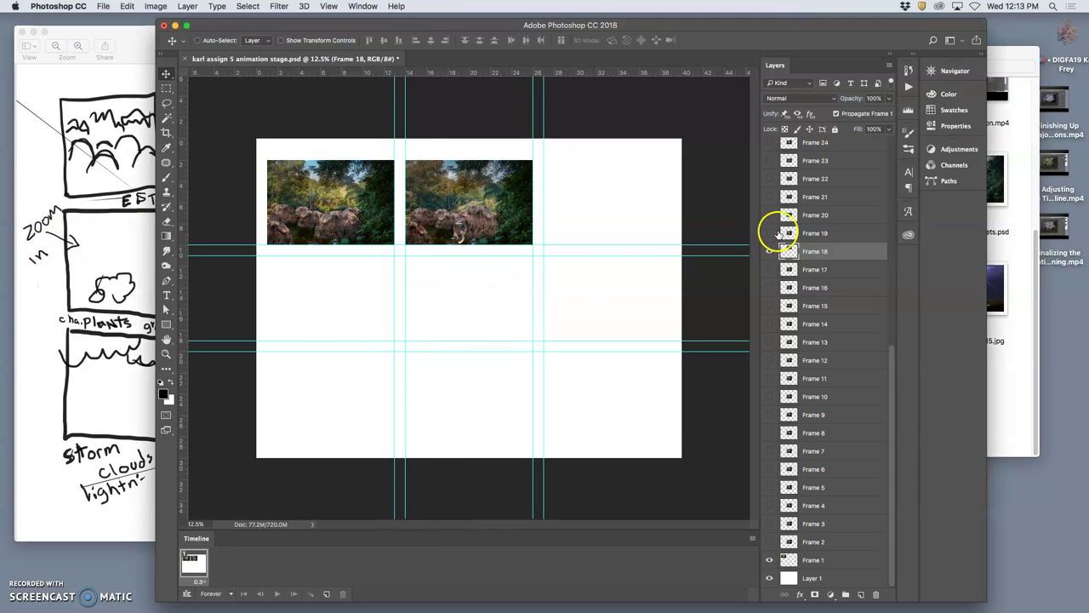
Preview Frames 27, 24 and 22 to choose the next panel
{"action": "scroll", "coordinate": [773, 230], "scroll_direction": "up", "scroll_amount": 5}
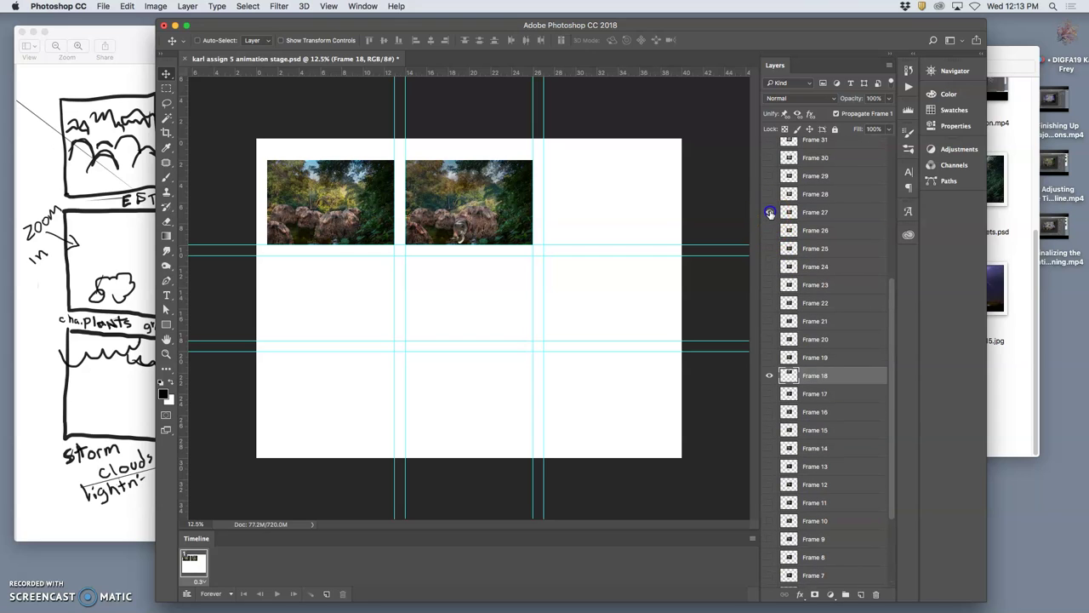
{"action": "left_click", "coordinate": [771, 212]}
{"action": "left_click", "coordinate": [771, 212]}
{"action": "left_click", "coordinate": [769, 267]}
{"action": "left_click", "coordinate": [770, 287]}
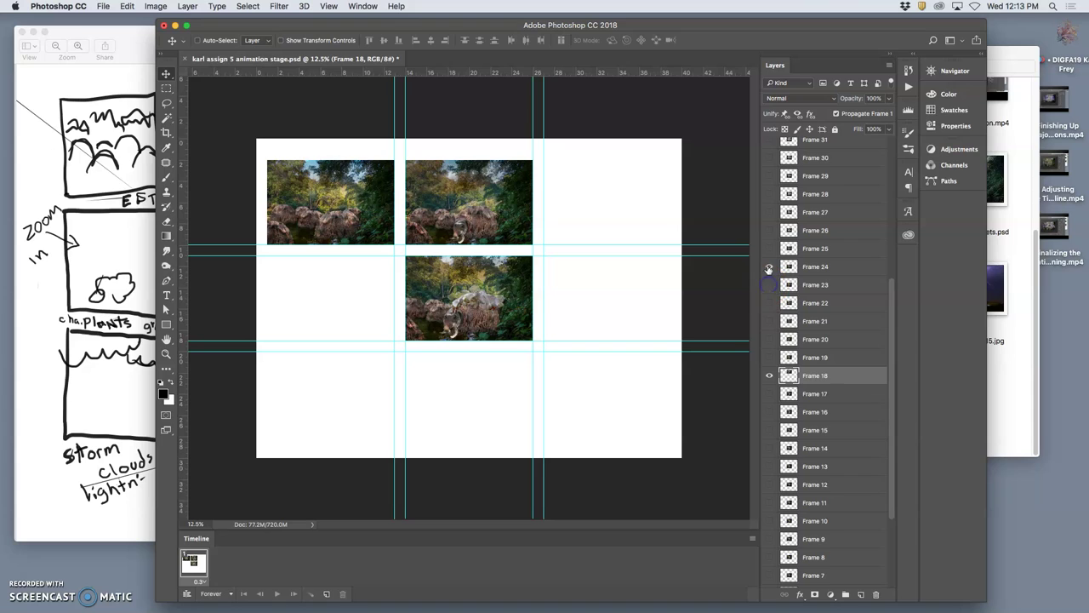
{"action": "left_click", "coordinate": [769, 267]}
{"action": "left_click", "coordinate": [770, 303]}
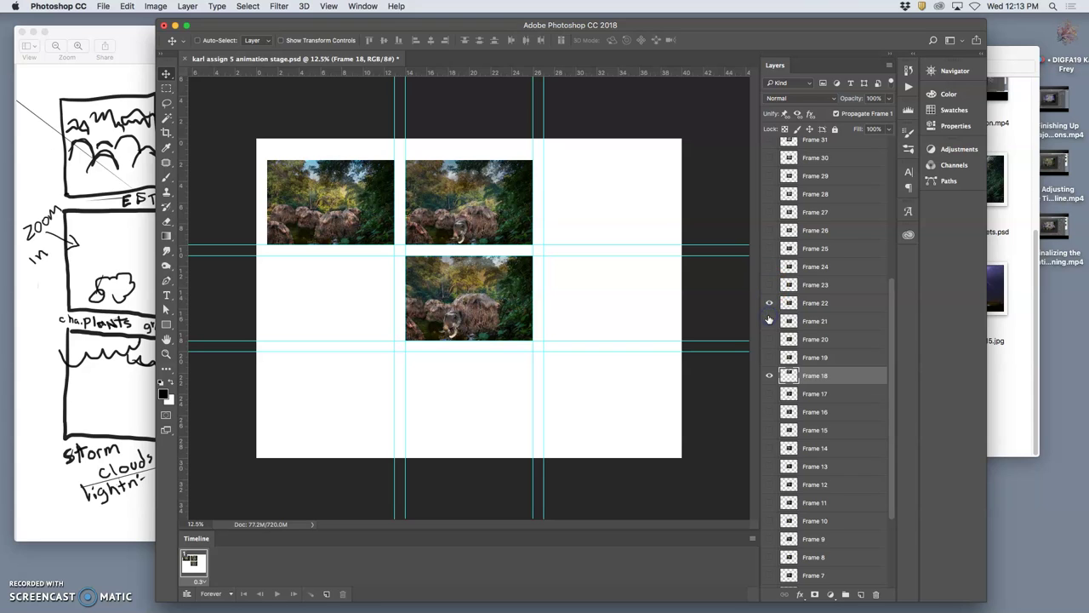
{"action": "left_click", "coordinate": [770, 305]}
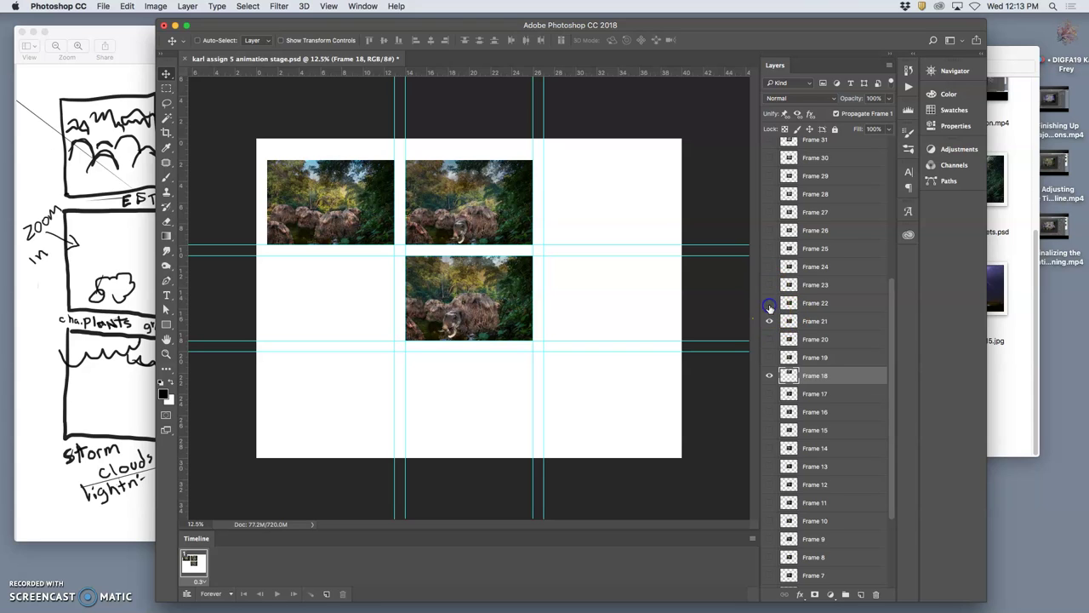
{"action": "left_click", "coordinate": [770, 305]}
{"action": "left_click", "coordinate": [769, 304]}
Show Frame 21 and move its photo into the upper-right cell
{"action": "left_click", "coordinate": [769, 322]}
{"action": "left_click", "coordinate": [877, 321]}
{"action": "left_click_drag", "start_coordinate": [512, 306], "coordinate": [642, 202]}
{"action": "left_click", "coordinate": [581, 232]}
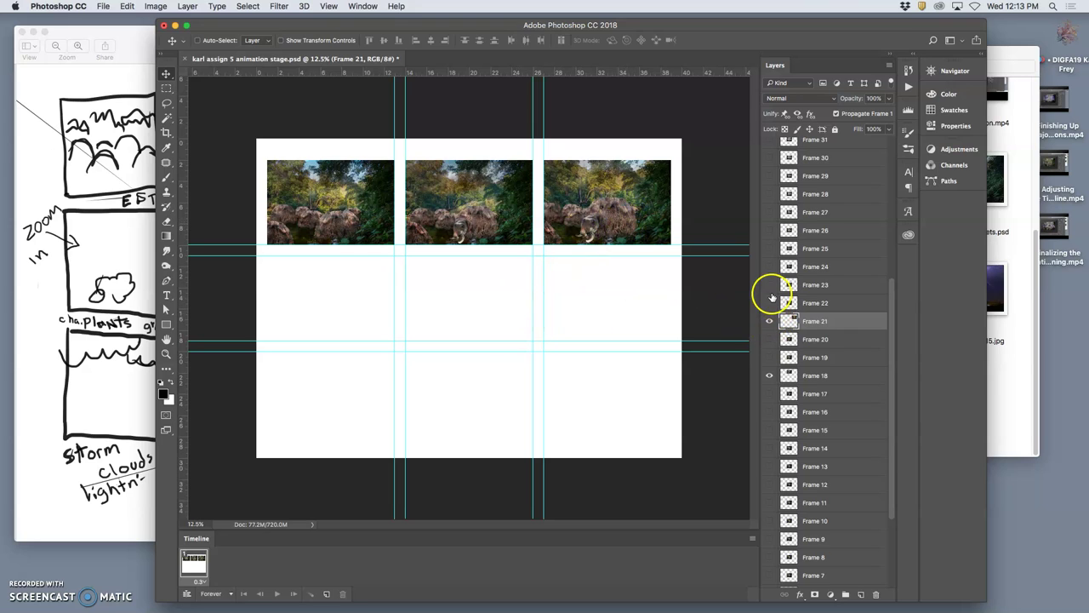
Try Frames 26 and 23, then move Frame 24's image into the second row's left cell
{"action": "left_click", "coordinate": [769, 231]}
{"action": "left_click", "coordinate": [769, 231]}
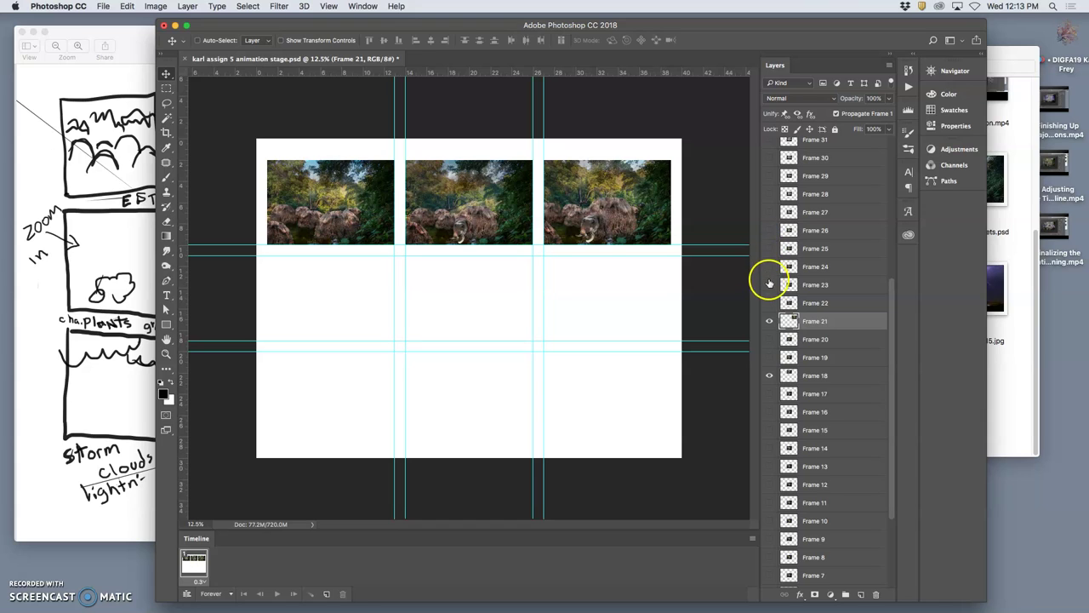
{"action": "left_click", "coordinate": [769, 284]}
{"action": "left_click", "coordinate": [769, 285]}
{"action": "left_click", "coordinate": [769, 267]}
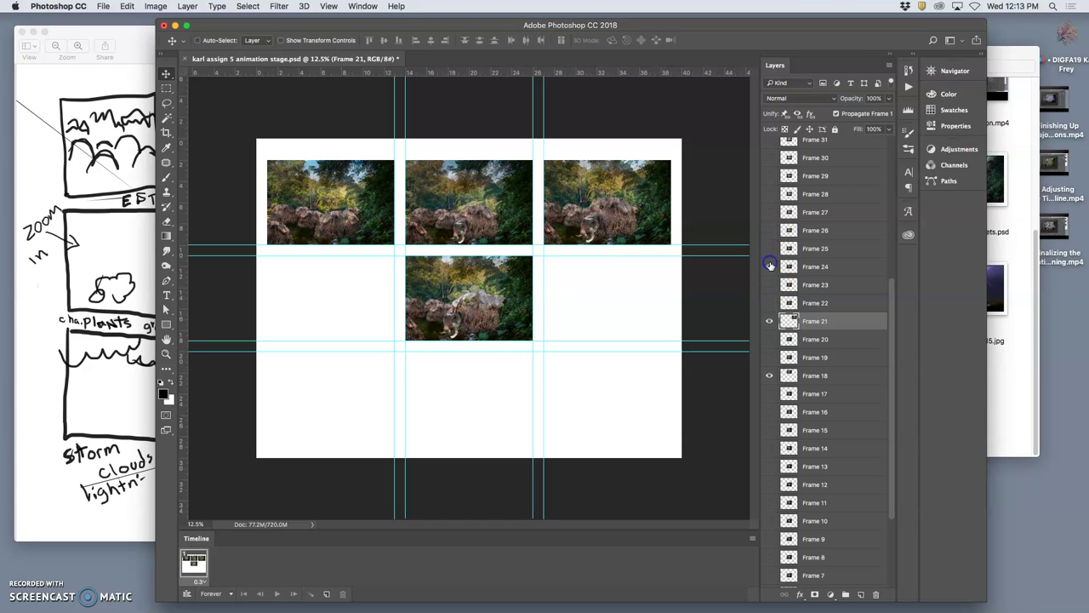
{"action": "left_click", "coordinate": [792, 266]}
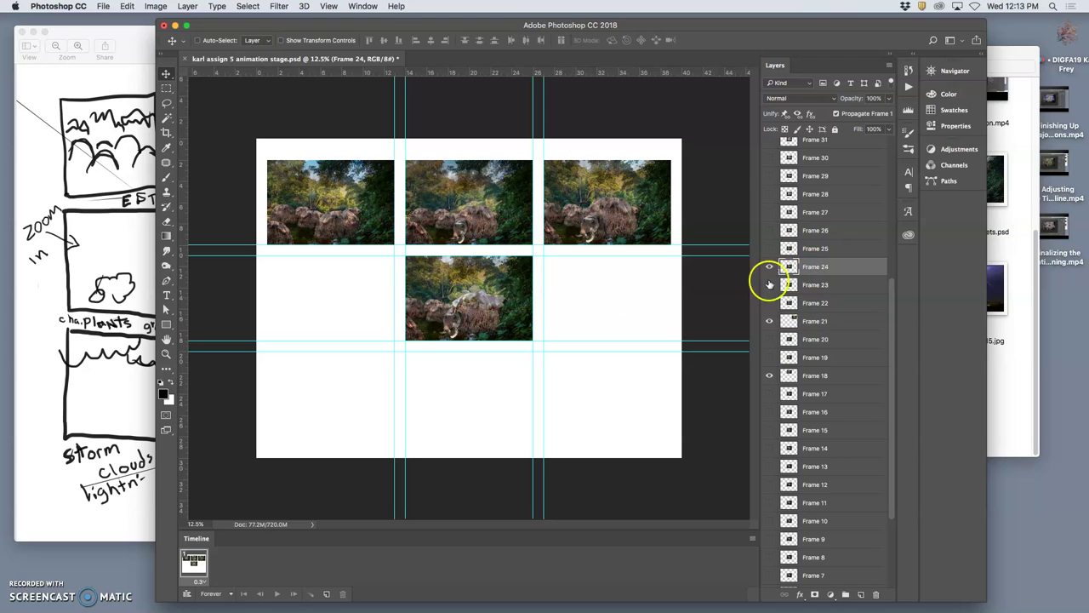
{"action": "left_click_drag", "start_coordinate": [477, 295], "coordinate": [341, 295]}
Check the storyboard sketch, then compare Frames 26, 27 and 29 in the grid
{"action": "left_click", "coordinate": [151, 296]}
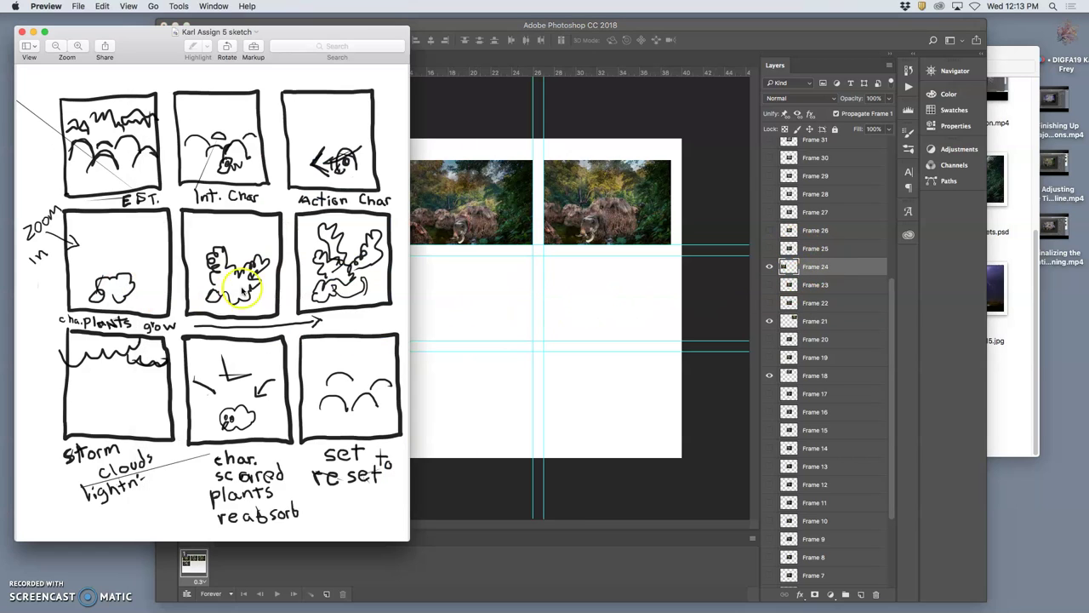
{"action": "left_click", "coordinate": [805, 269]}
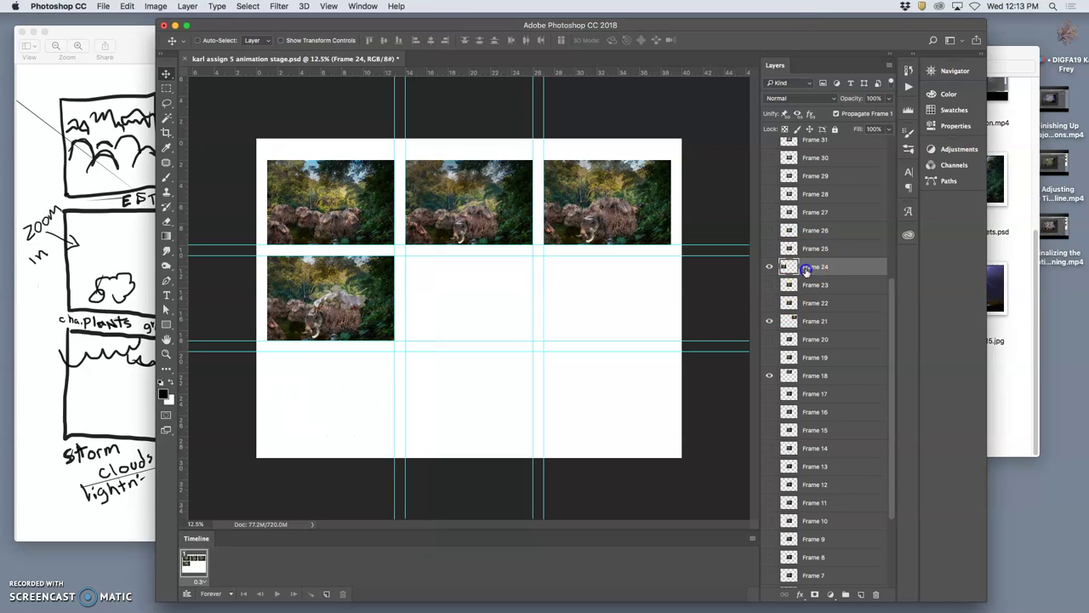
{"action": "left_click", "coordinate": [771, 212]}
{"action": "left_click", "coordinate": [770, 177]}
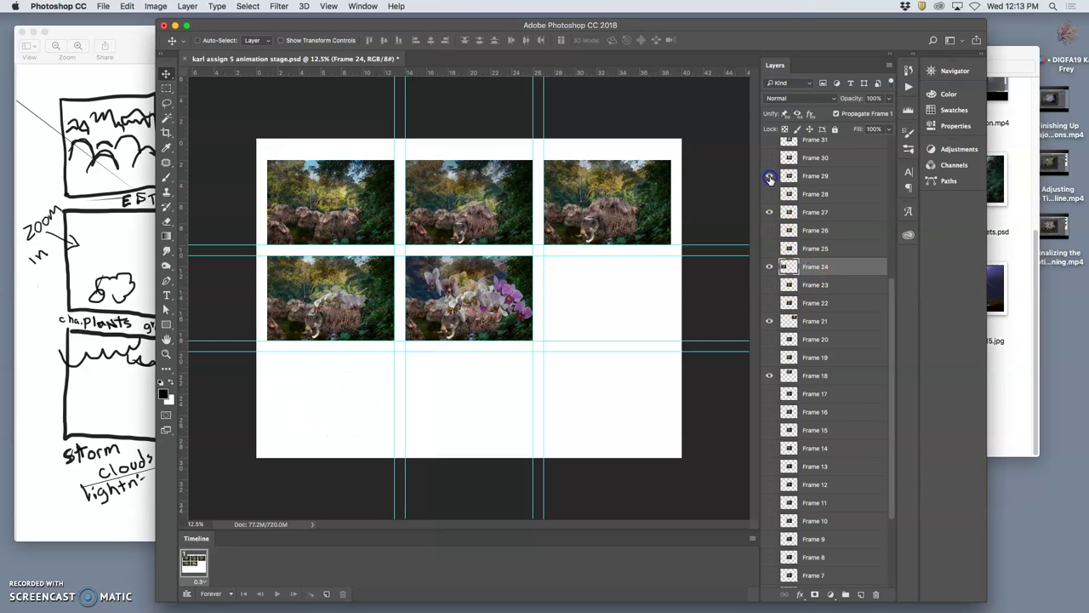
{"action": "left_click", "coordinate": [770, 177]}
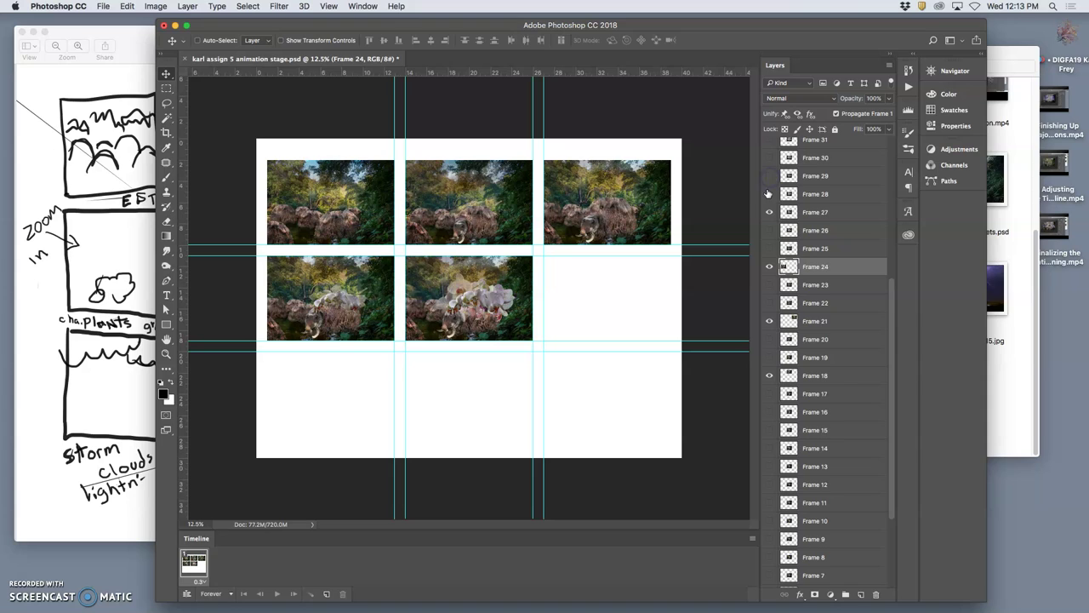
{"action": "left_click", "coordinate": [771, 213]}
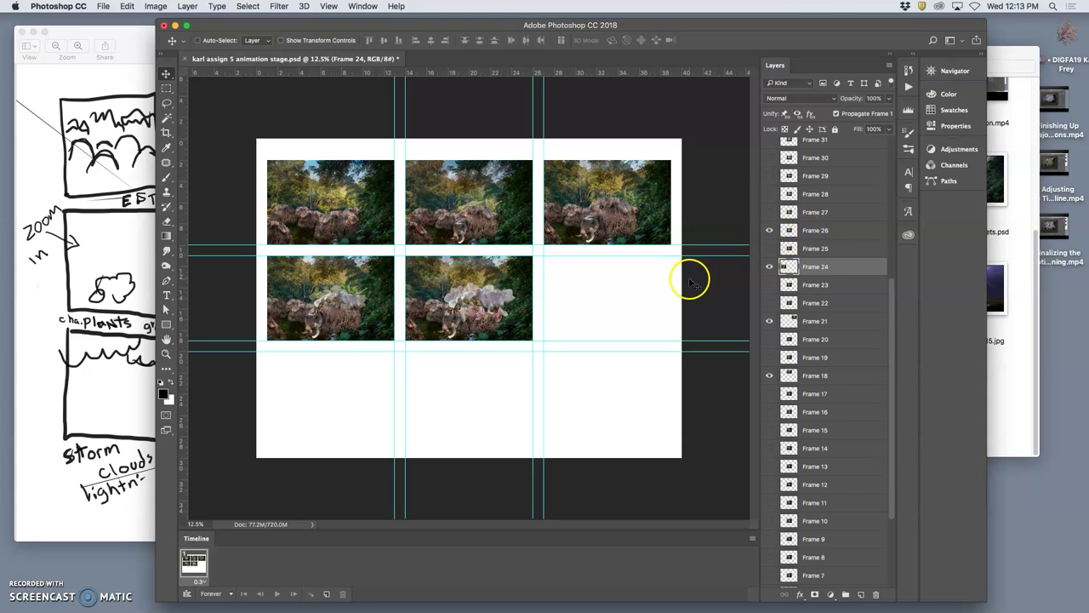
{"action": "scroll", "coordinate": [798, 232], "scroll_direction": "up", "scroll_amount": 2}
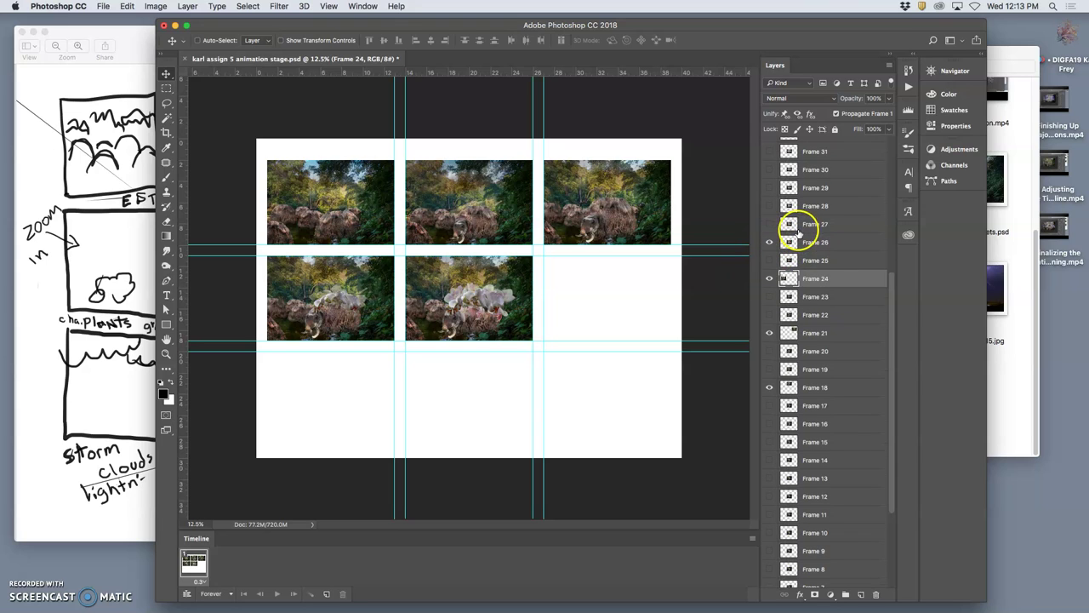
Compare Frames 29–32, then move Frame 31's orchids into the second row's right cell
{"action": "left_click", "coordinate": [771, 213]}
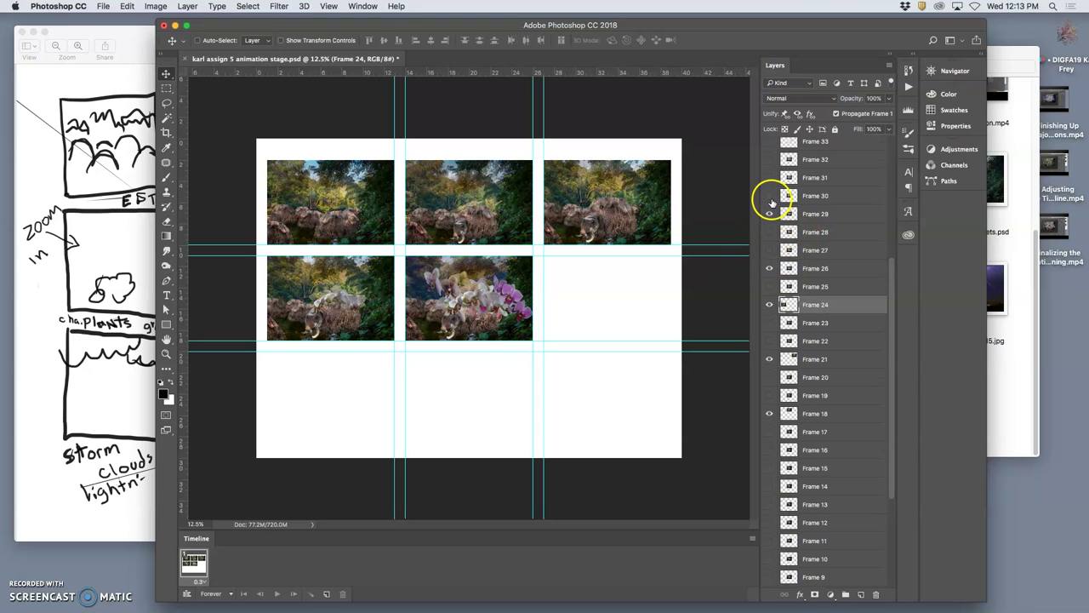
{"action": "left_click", "coordinate": [770, 196]}
{"action": "left_click", "coordinate": [771, 178]}
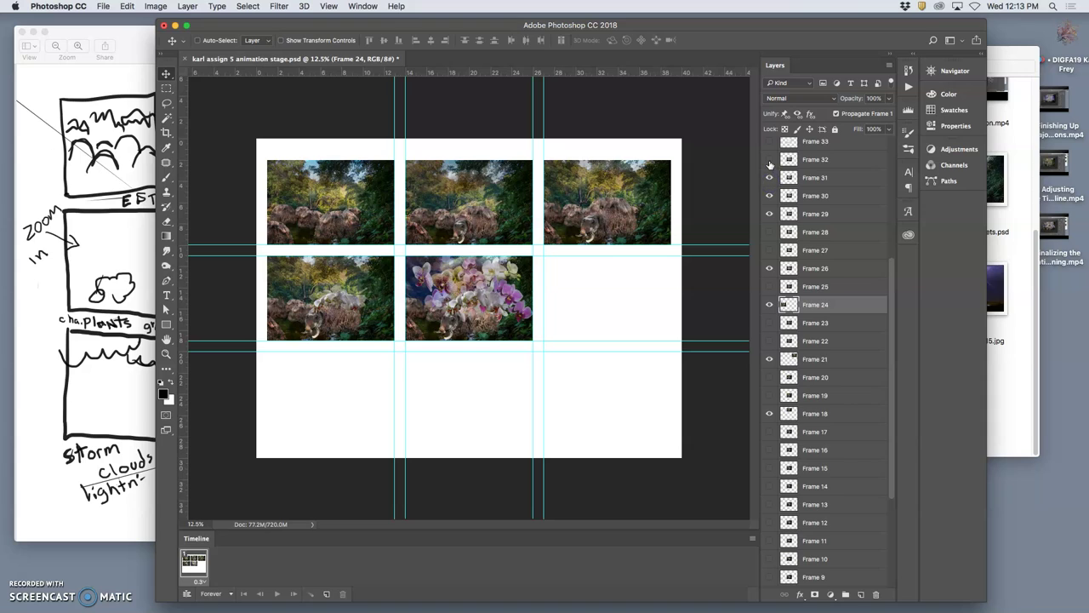
{"action": "left_click", "coordinate": [770, 160]}
{"action": "left_click", "coordinate": [770, 160]}
{"action": "left_click", "coordinate": [808, 177]}
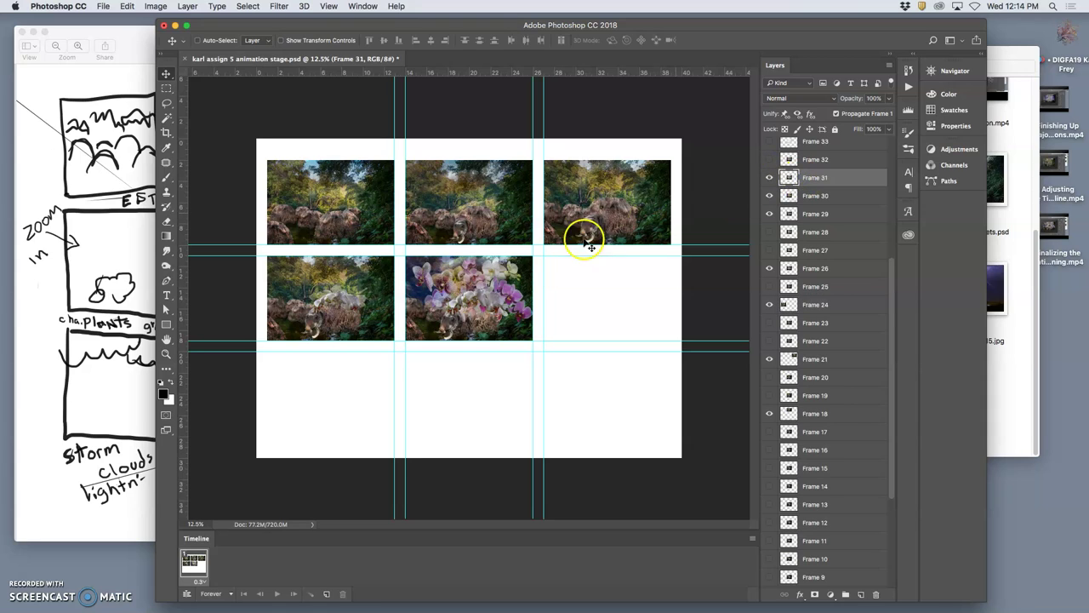
{"action": "left_click_drag", "start_coordinate": [498, 286], "coordinate": [632, 286]}
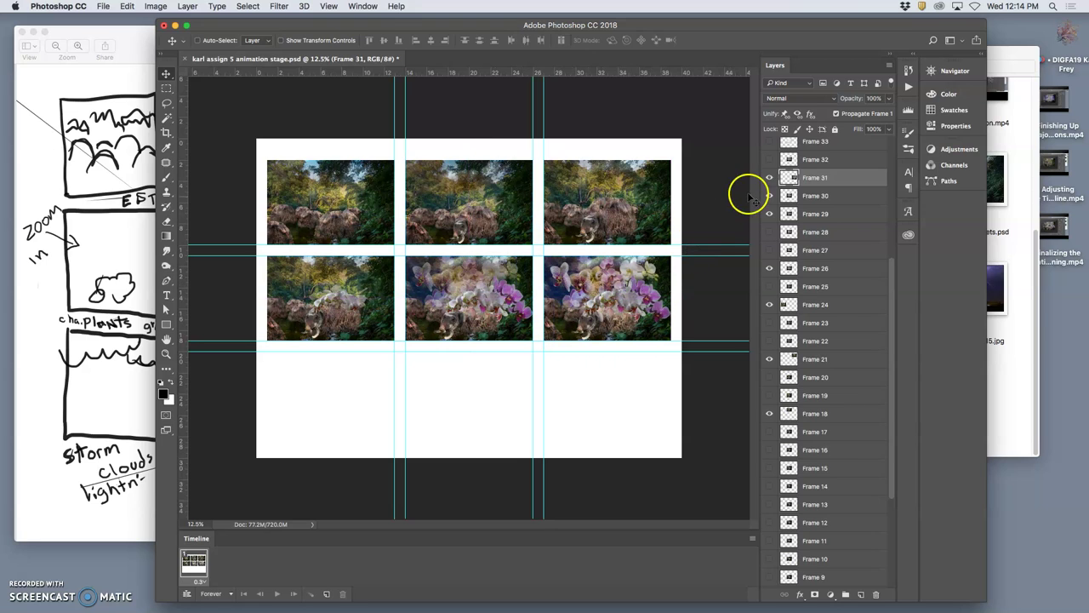
{"action": "left_click_drag", "start_coordinate": [770, 198], "coordinate": [770, 210]}
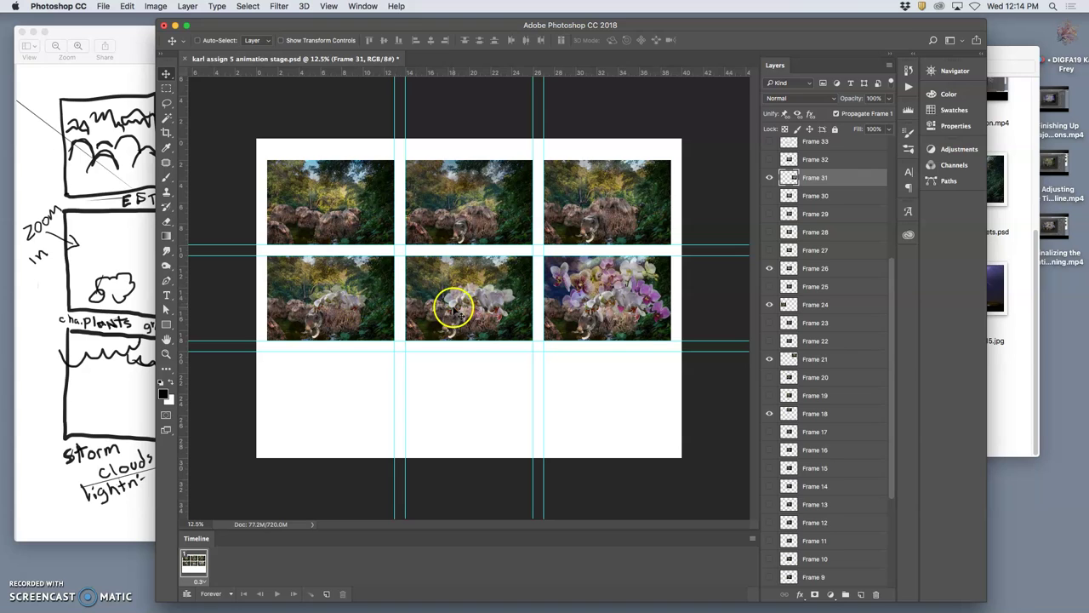
Show Frame 28's pink orchids in the middle cell, hide Frame 26, and preview Frames 32–33
{"action": "left_click", "coordinate": [771, 250]}
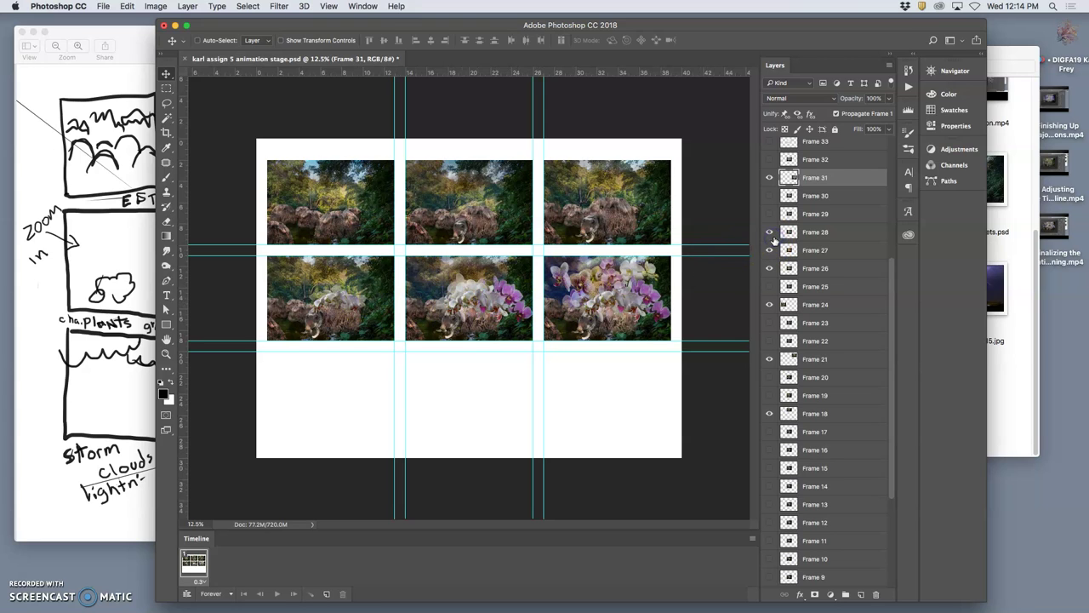
{"action": "left_click", "coordinate": [772, 234]}
{"action": "left_click", "coordinate": [772, 268]}
{"action": "scroll", "coordinate": [813, 279], "scroll_direction": "up", "scroll_amount": 5}
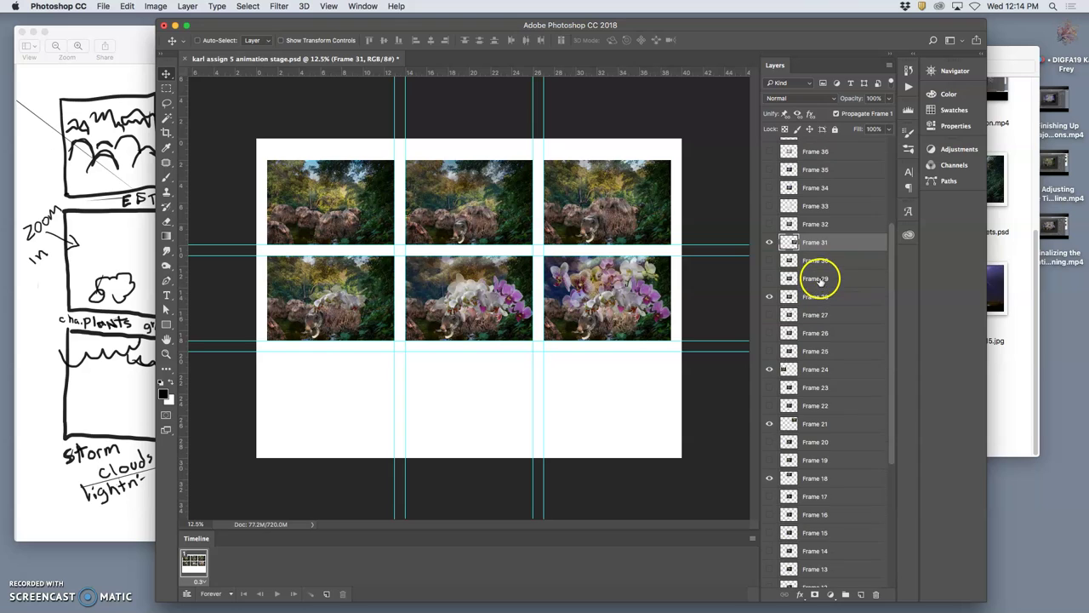
{"action": "scroll", "coordinate": [820, 280], "scroll_direction": "up", "scroll_amount": 2}
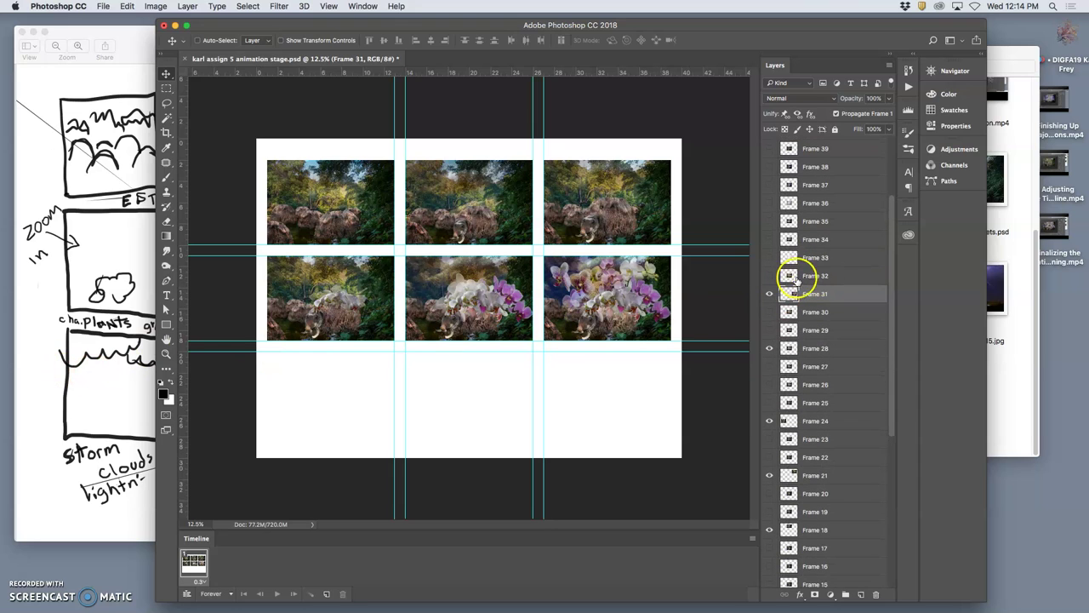
{"action": "left_click", "coordinate": [771, 275]}
{"action": "left_click", "coordinate": [771, 275]}
{"action": "left_click", "coordinate": [772, 258]}
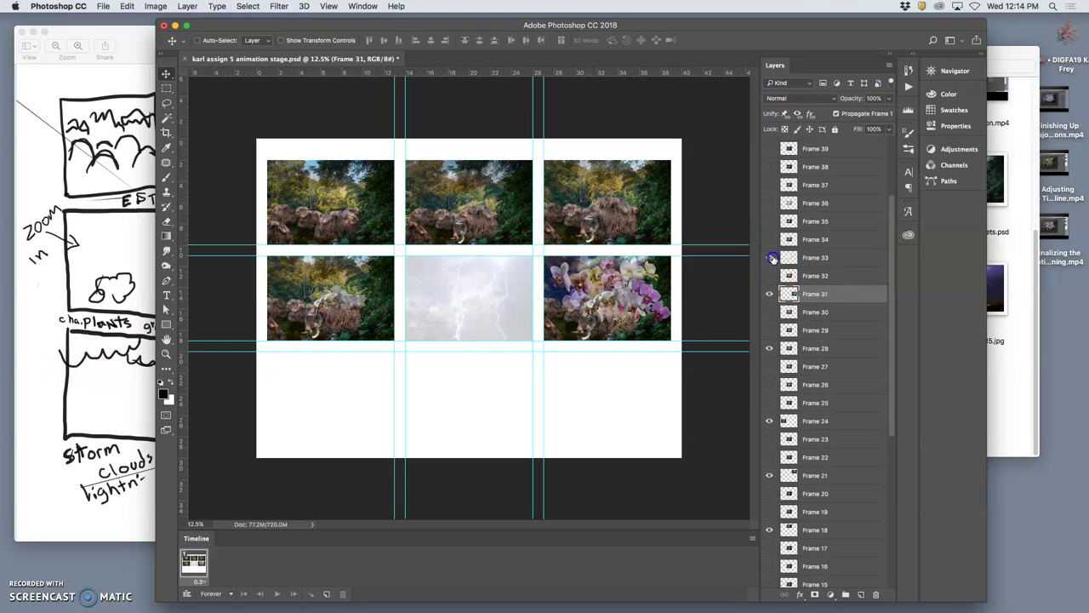
Place Frame 34's orchid image in the bottom-left cell
{"action": "left_click", "coordinate": [772, 257]}
{"action": "left_click", "coordinate": [771, 241]}
{"action": "left_click", "coordinate": [770, 239]}
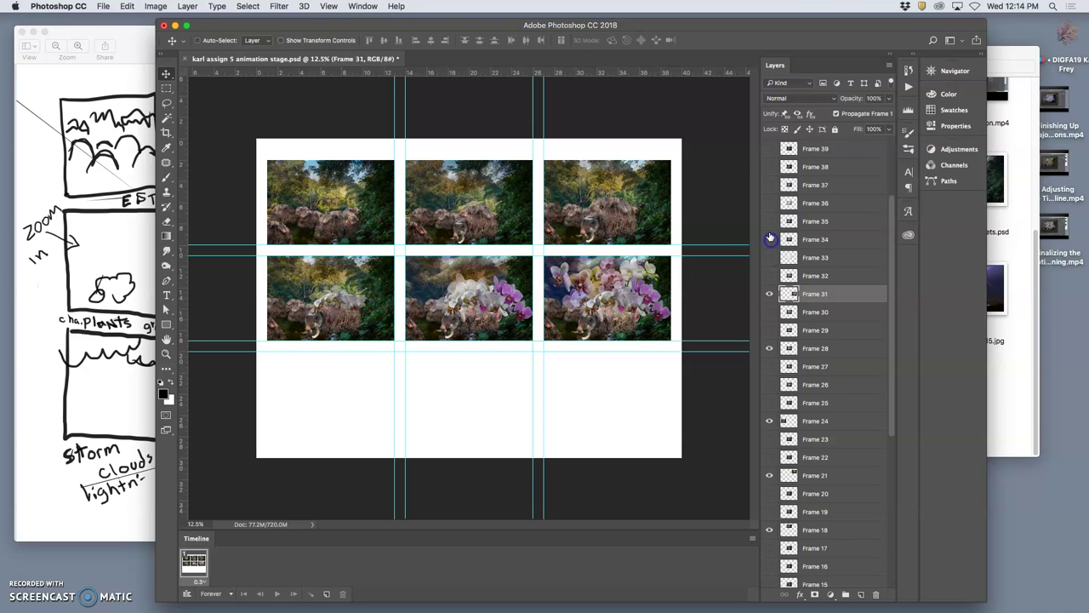
{"action": "left_click", "coordinate": [770, 242]}
{"action": "left_click", "coordinate": [814, 240]}
{"action": "left_click_drag", "start_coordinate": [486, 292], "coordinate": [345, 381]}
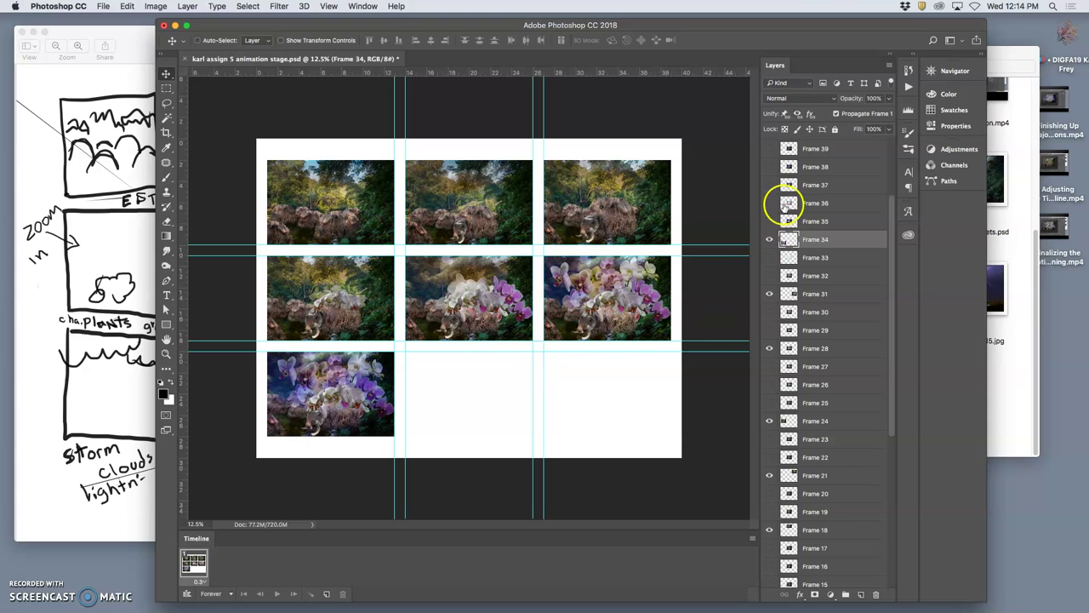
Preview Frames 35–38 and 32 as candidates for the bottom-centre cell
{"action": "left_click", "coordinate": [771, 206]}
{"action": "left_click", "coordinate": [771, 206]}
{"action": "left_click", "coordinate": [770, 185]}
{"action": "left_click", "coordinate": [770, 185]}
{"action": "left_click", "coordinate": [769, 168]}
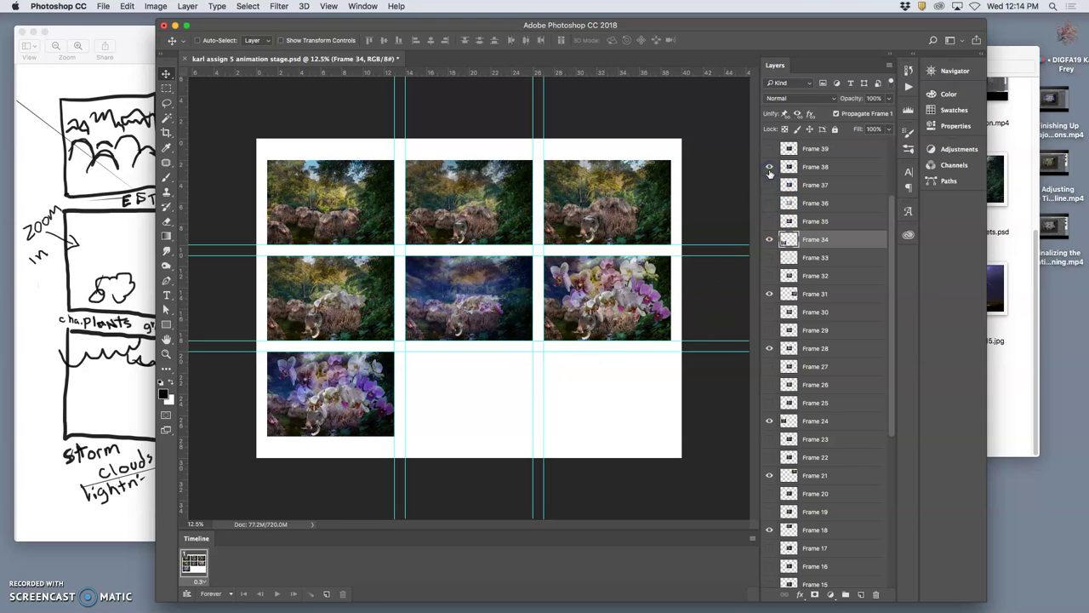
{"action": "left_click", "coordinate": [769, 168]}
{"action": "left_click", "coordinate": [770, 223]}
{"action": "left_click", "coordinate": [770, 223]}
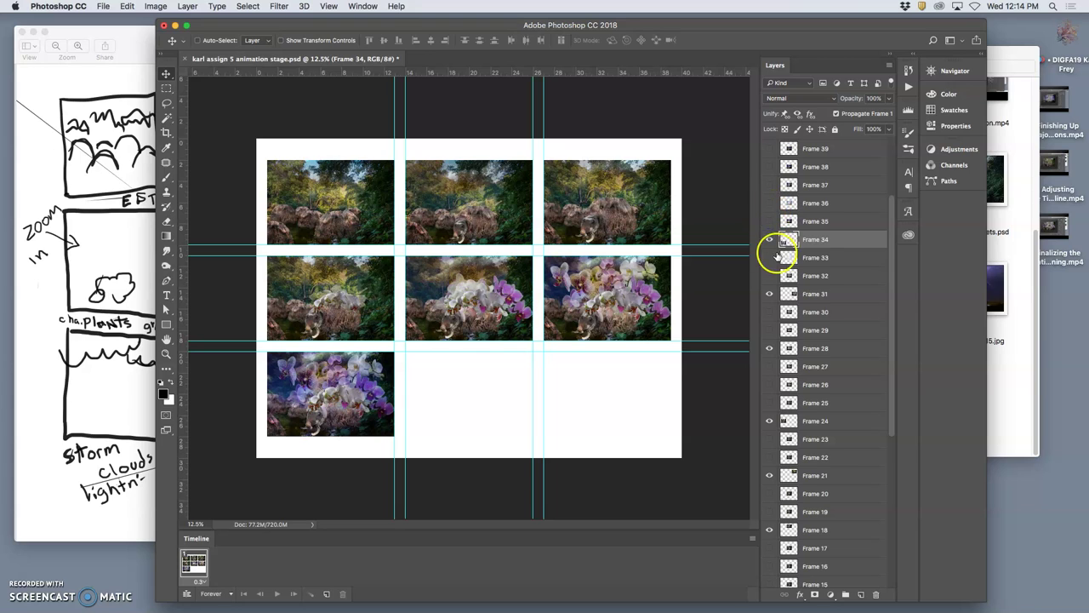
{"action": "left_click", "coordinate": [769, 240]}
{"action": "left_click", "coordinate": [770, 240]}
{"action": "left_click", "coordinate": [769, 275]}
{"action": "left_click", "coordinate": [769, 275]}
Recheck Frames 31, 30, 38, 39 and 37 before choosing the bottom-centre image
{"action": "left_click", "coordinate": [770, 294]}
{"action": "left_click", "coordinate": [770, 293]}
{"action": "left_click", "coordinate": [771, 312]}
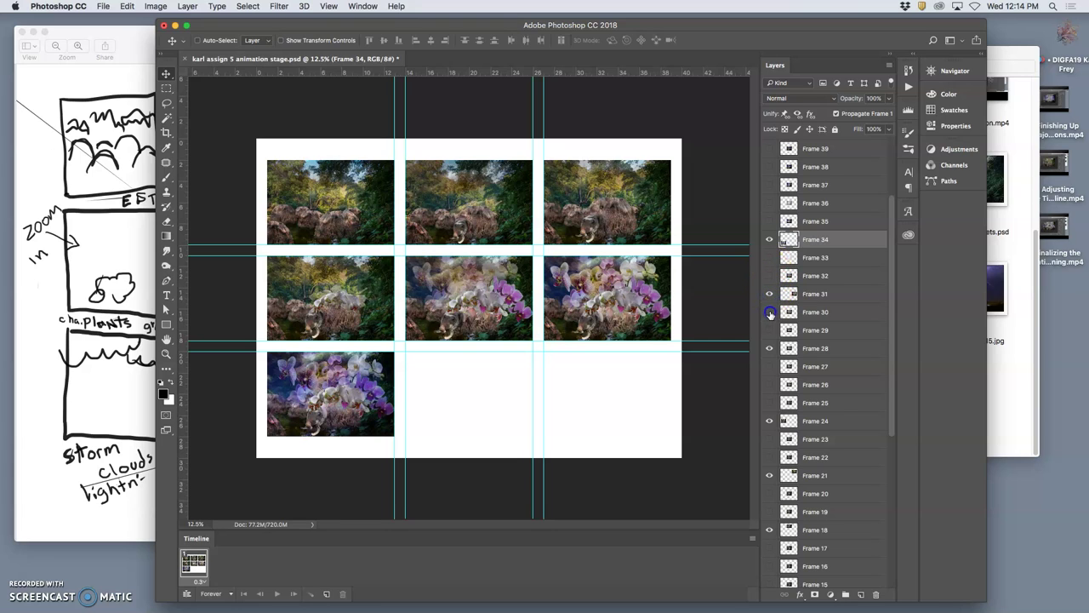
{"action": "left_click", "coordinate": [771, 312]}
{"action": "left_click", "coordinate": [770, 166]}
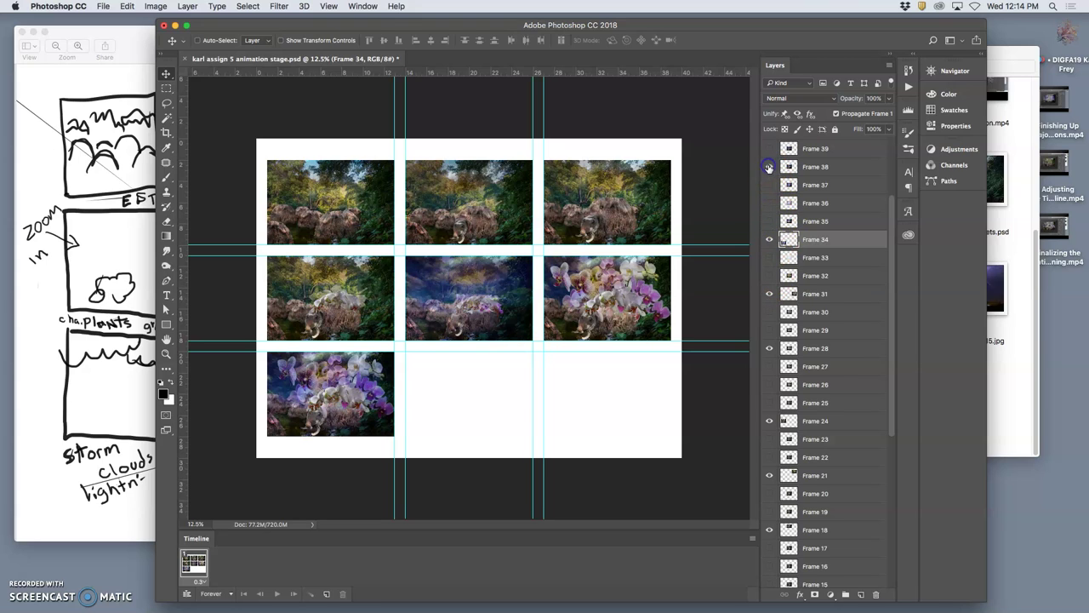
{"action": "left_click", "coordinate": [769, 167]}
{"action": "left_click", "coordinate": [771, 149]}
{"action": "left_click", "coordinate": [770, 149]}
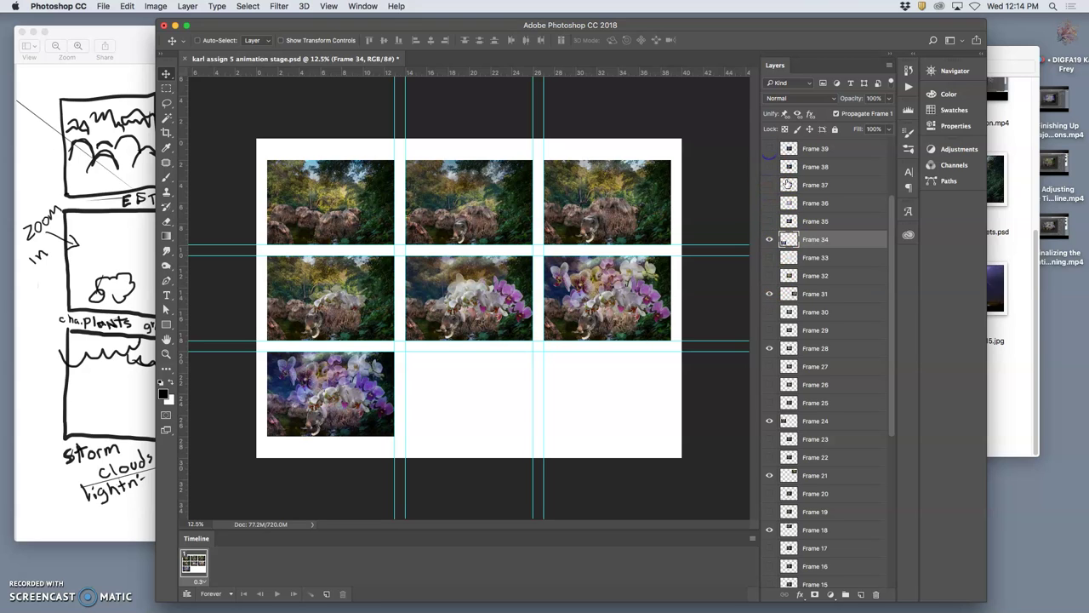
{"action": "scroll", "coordinate": [788, 182], "scroll_direction": "up", "scroll_amount": 1}
{"action": "scroll", "coordinate": [788, 182], "scroll_direction": "up", "scroll_amount": 3}
{"action": "left_click", "coordinate": [770, 286]}
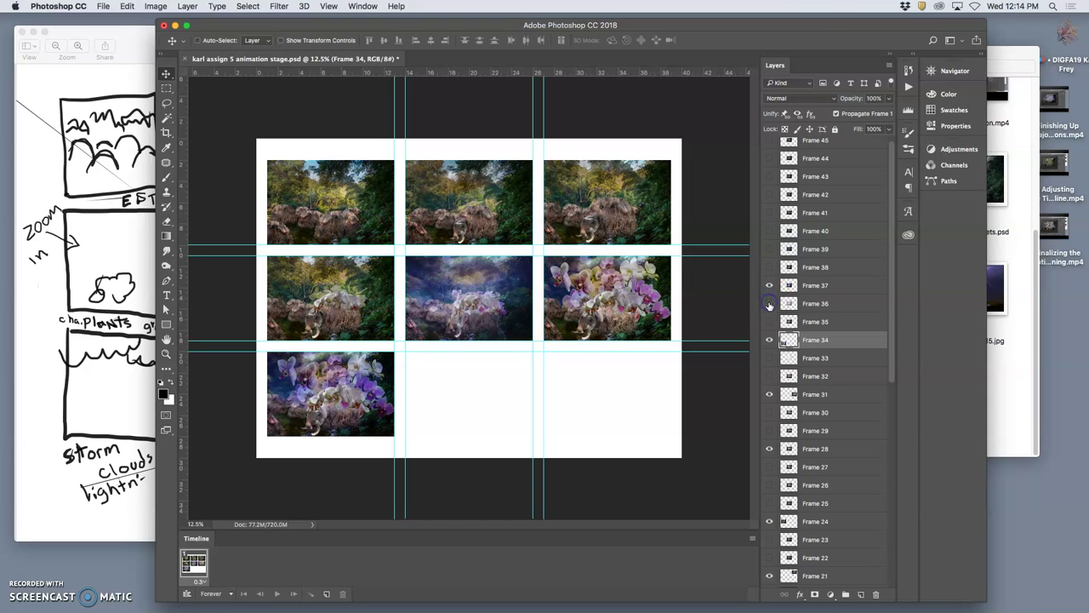
{"action": "left_click", "coordinate": [770, 286]}
Move Frame 36's pale lightning image into the bottom-centre cell
{"action": "left_click", "coordinate": [769, 304]}
{"action": "left_click", "coordinate": [803, 310]}
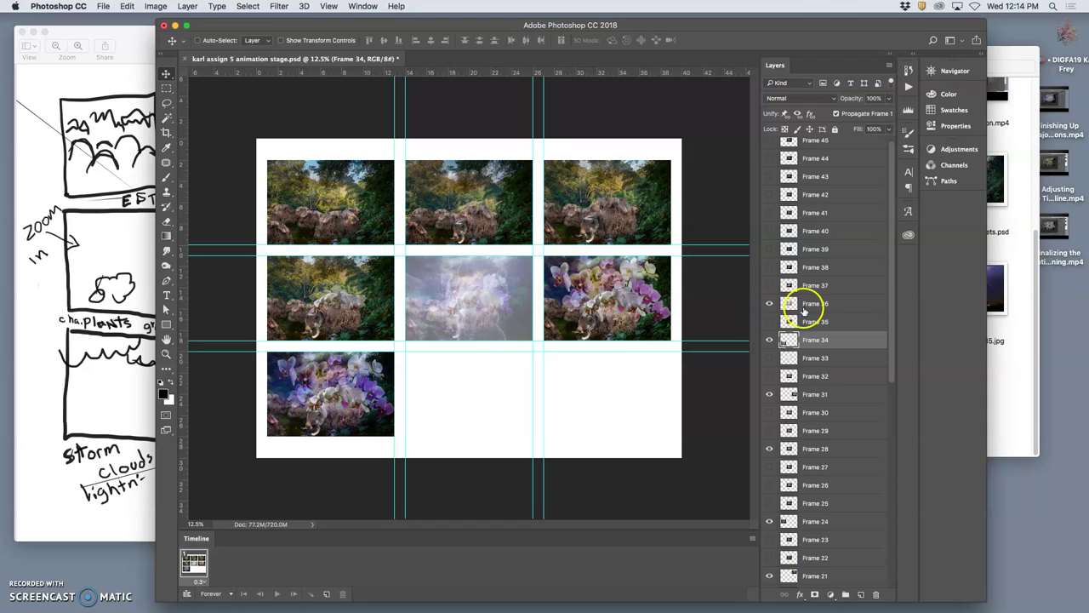
{"action": "left_click_drag", "start_coordinate": [510, 315], "coordinate": [498, 411]}
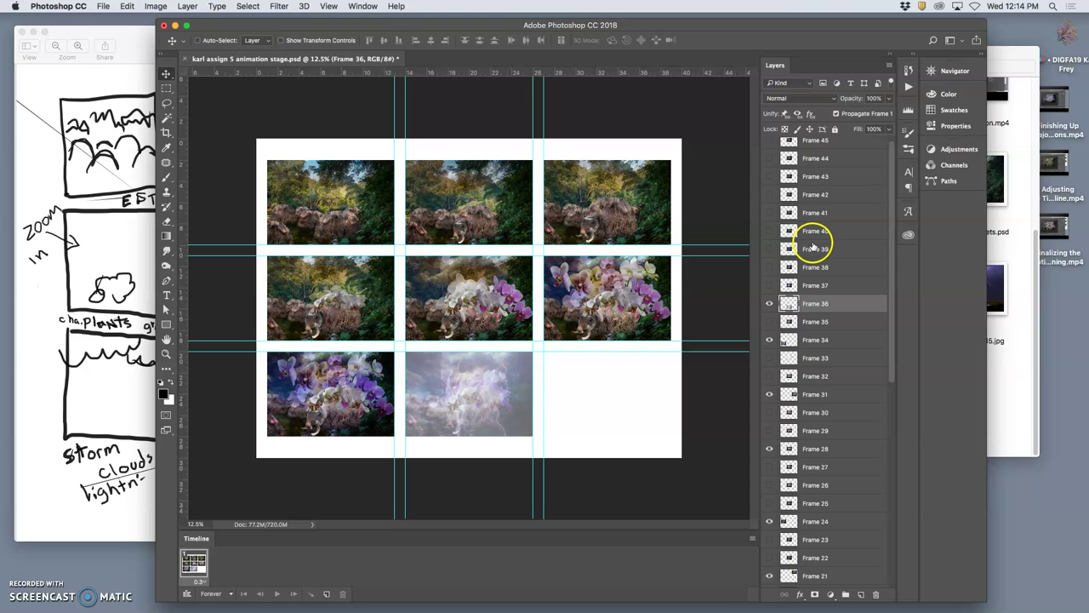
{"action": "scroll", "coordinate": [817, 238], "scroll_direction": "up", "scroll_amount": 1}
Hide Frame 41, compare Frames 38–39, and drag Frame 37's stormy orchids into the bottom-right cell
{"action": "left_click", "coordinate": [146, 349]}
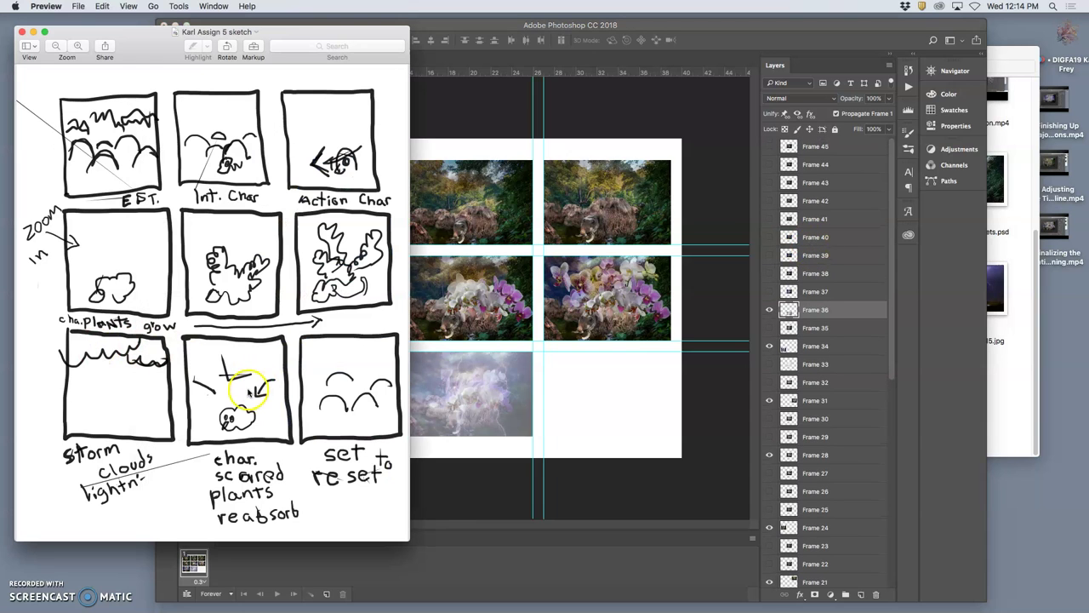
{"action": "left_click", "coordinate": [564, 372]}
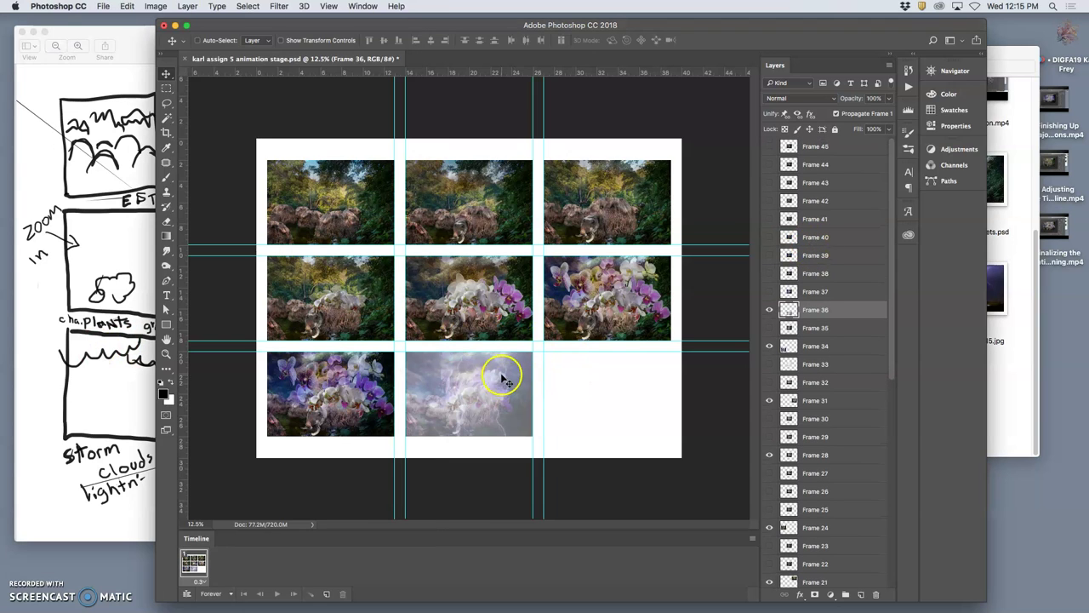
{"action": "left_click", "coordinate": [770, 219]}
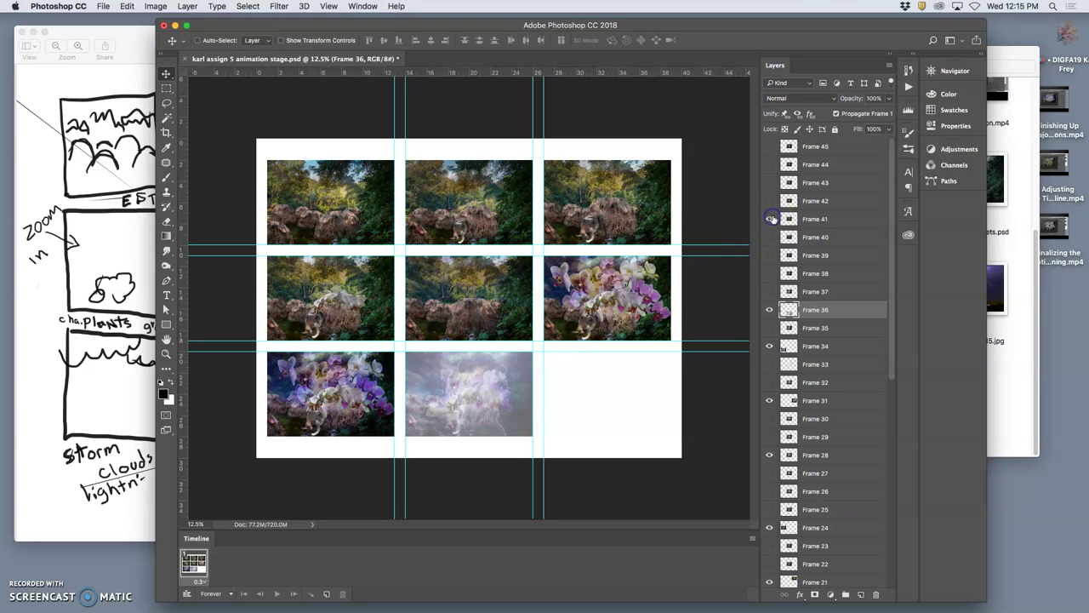
{"action": "left_click", "coordinate": [770, 255]}
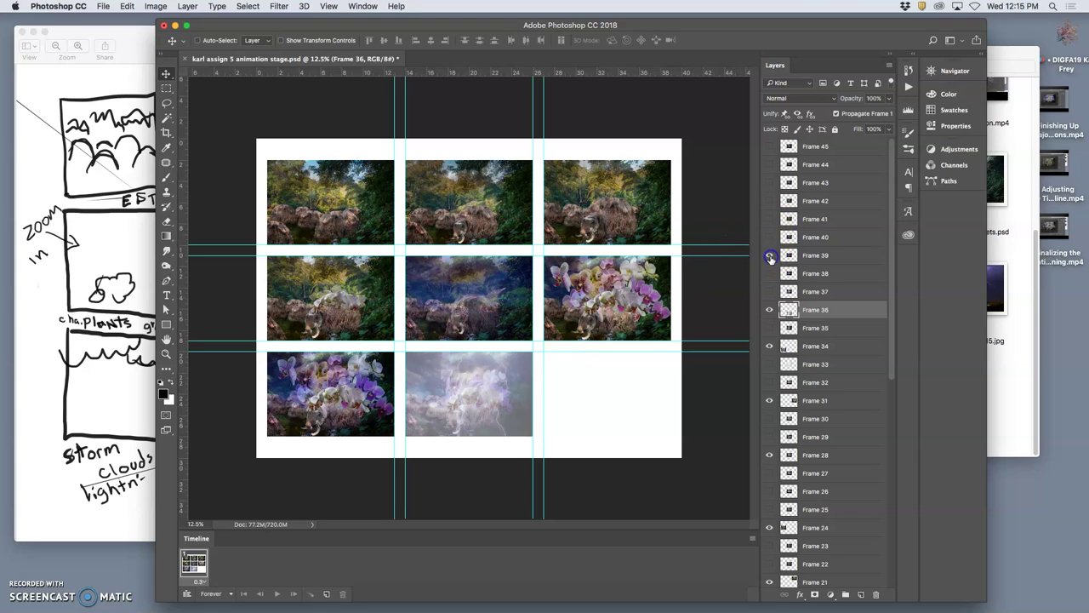
{"action": "left_click", "coordinate": [770, 256]}
{"action": "left_click", "coordinate": [769, 273]}
{"action": "left_click", "coordinate": [768, 273]}
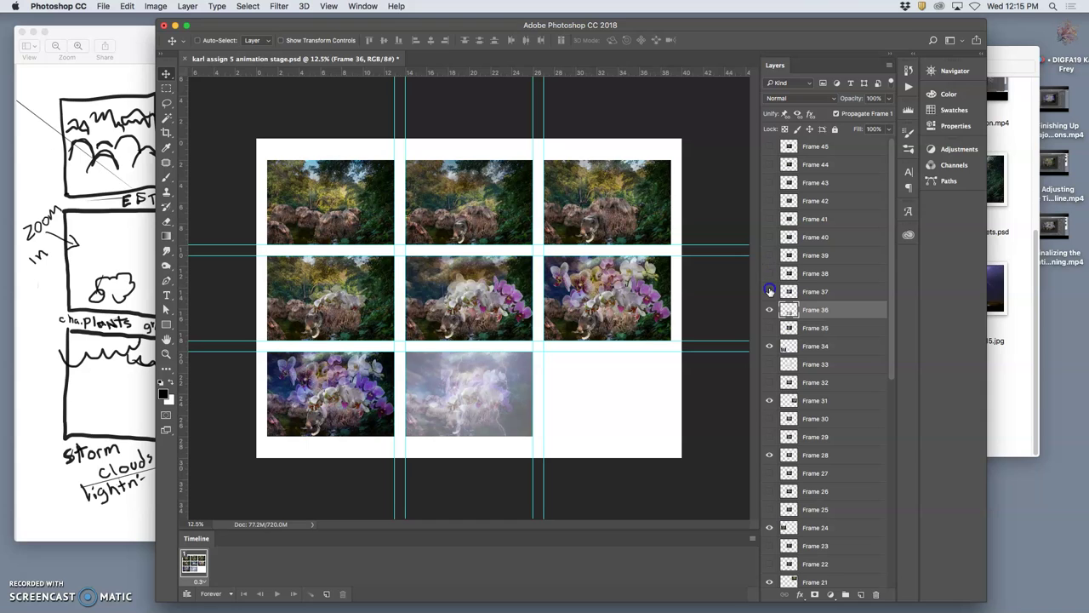
{"action": "left_click", "coordinate": [770, 291]}
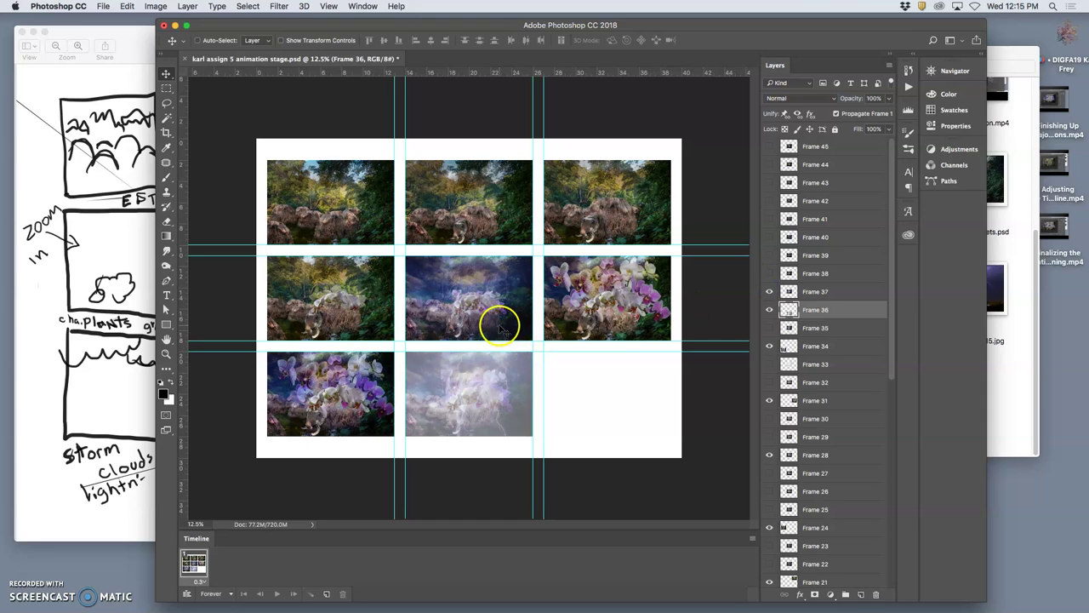
{"action": "left_click", "coordinate": [787, 294]}
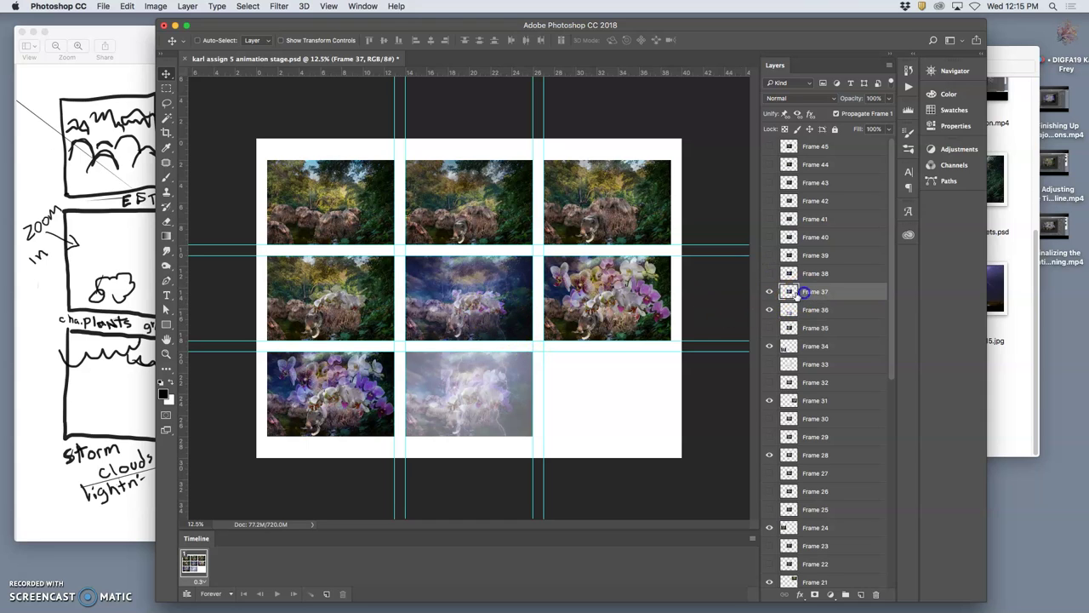
{"action": "left_click_drag", "start_coordinate": [503, 292], "coordinate": [640, 391]}
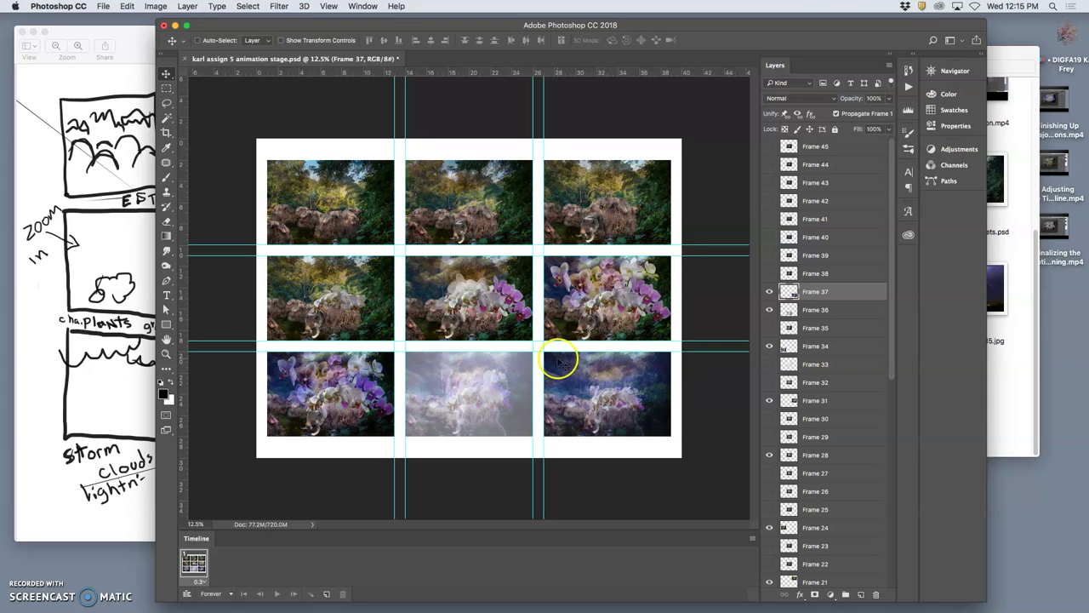
{"action": "left_click", "coordinate": [157, 7]}
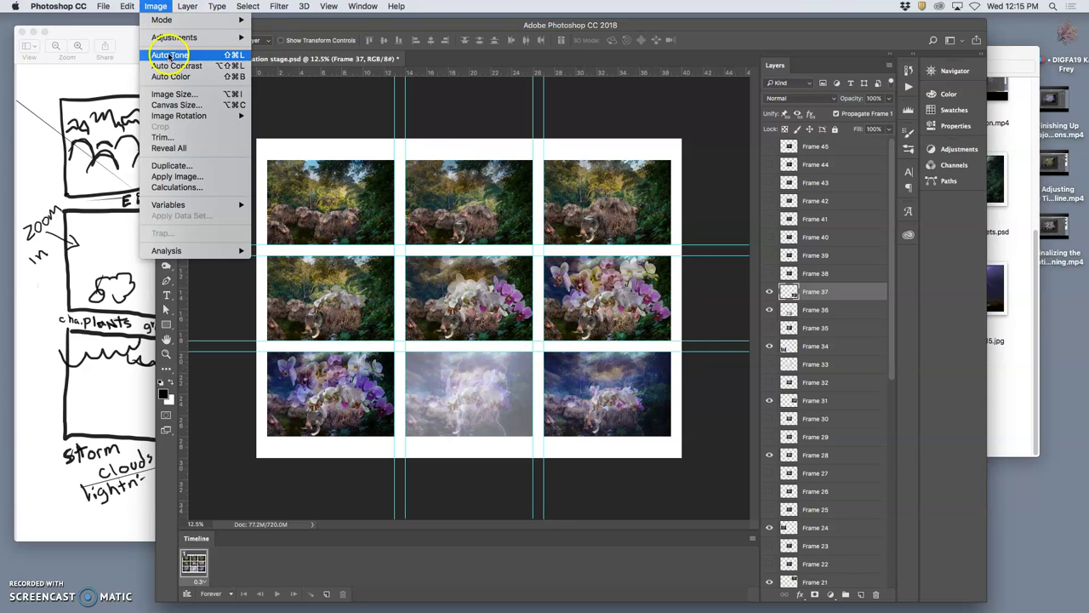
{"action": "left_click", "coordinate": [170, 94]}
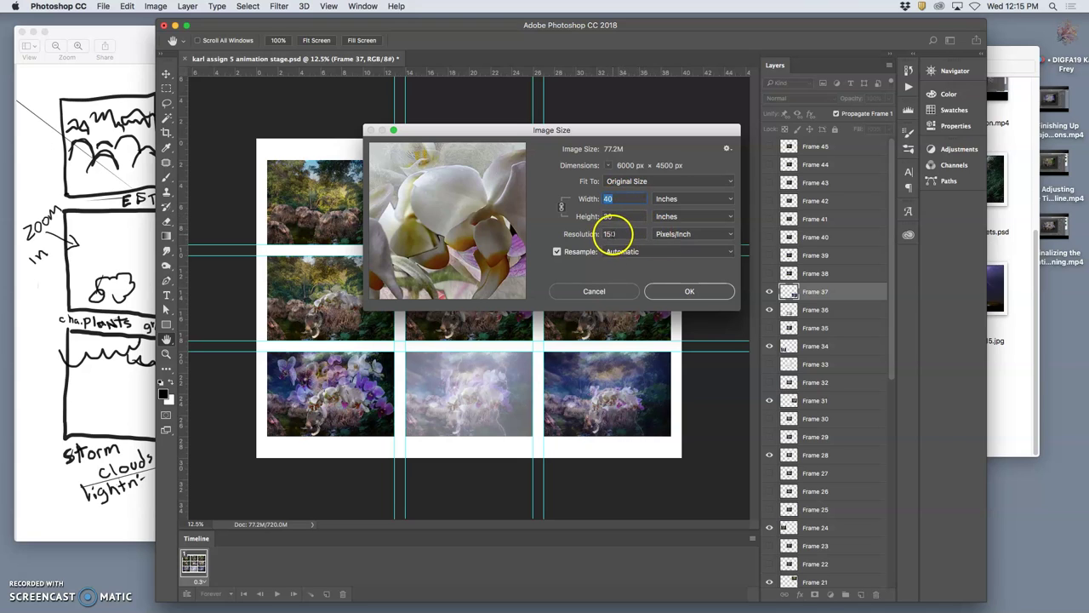
{"action": "left_click", "coordinate": [557, 251]}
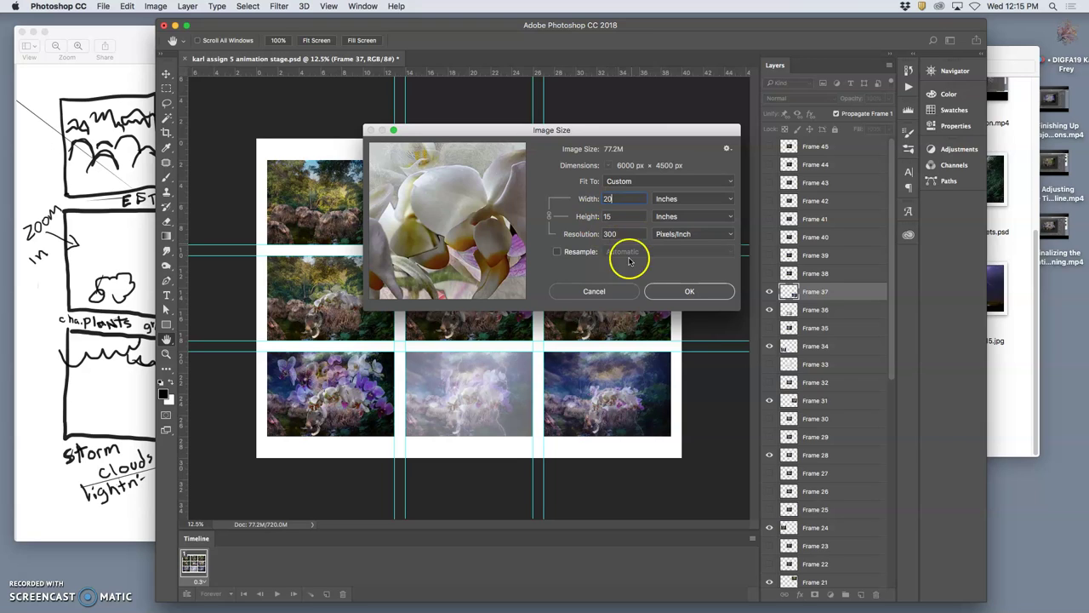
{"action": "left_click", "coordinate": [595, 290]}
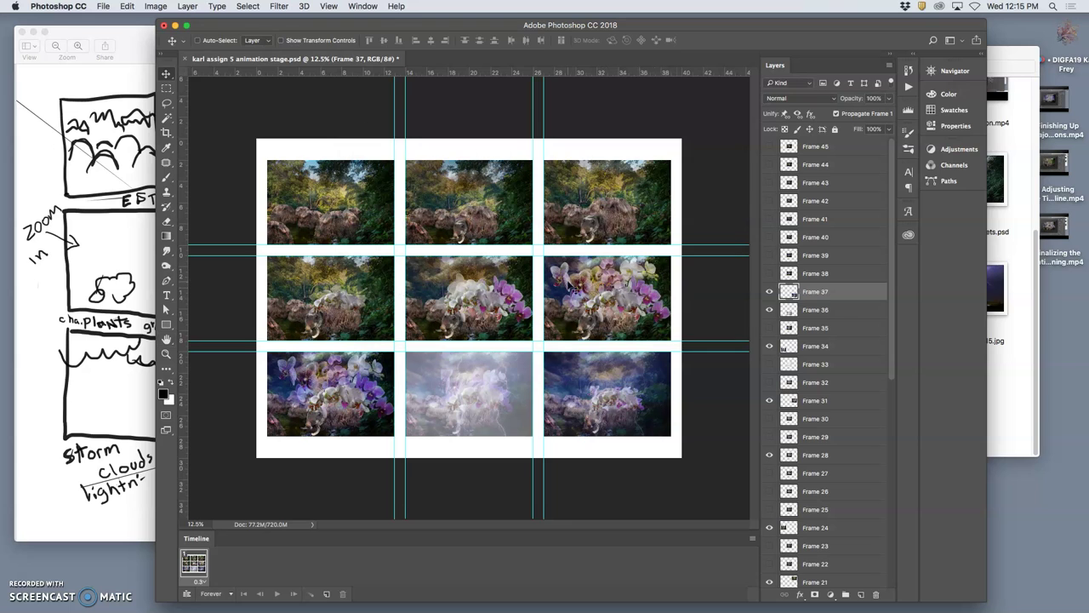
Save the storyboard in Assignment 5 as a PSD ending 'assign 5 animation refined storyboard.psd'
{"action": "left_click", "coordinate": [104, 7]}
{"action": "left_click", "coordinate": [485, 192]}
{"action": "key", "text": "super+shift+s"}
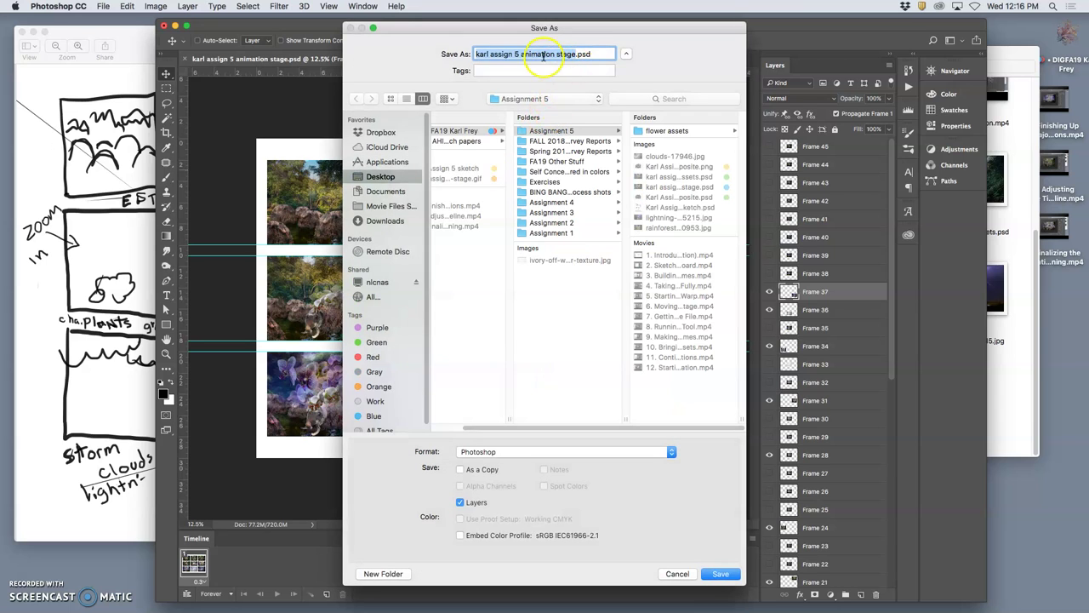
{"action": "left_click", "coordinate": [543, 56]}
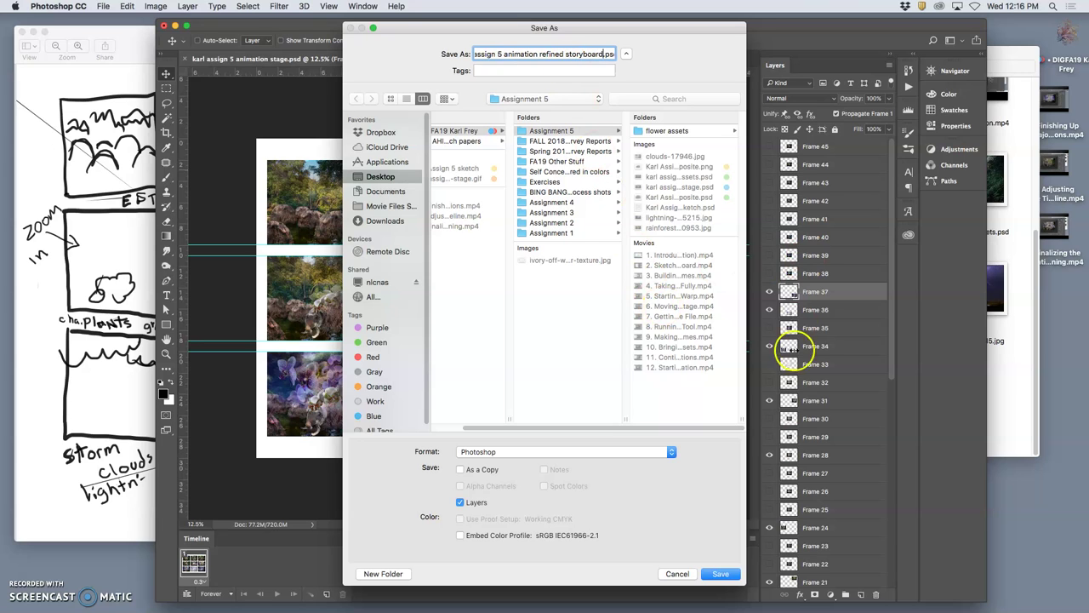
{"action": "left_click", "coordinate": [721, 574]}
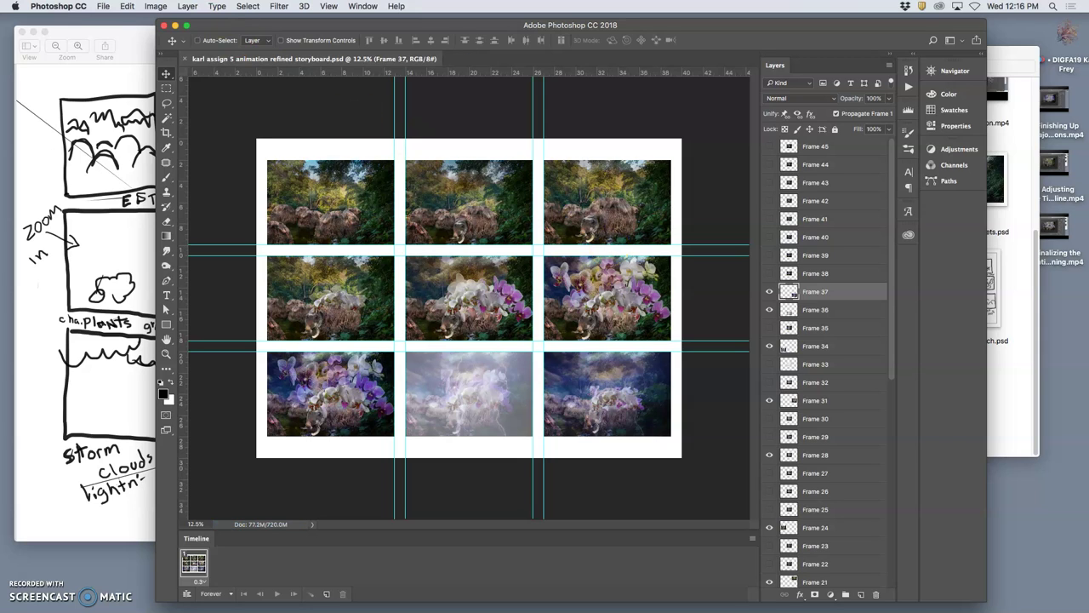
{"action": "left_click", "coordinate": [101, 7]}
Save a JPEG copy of the refined storyboard to the Desktop at quality 7 (Medium)
{"action": "left_click", "coordinate": [226, 122]}
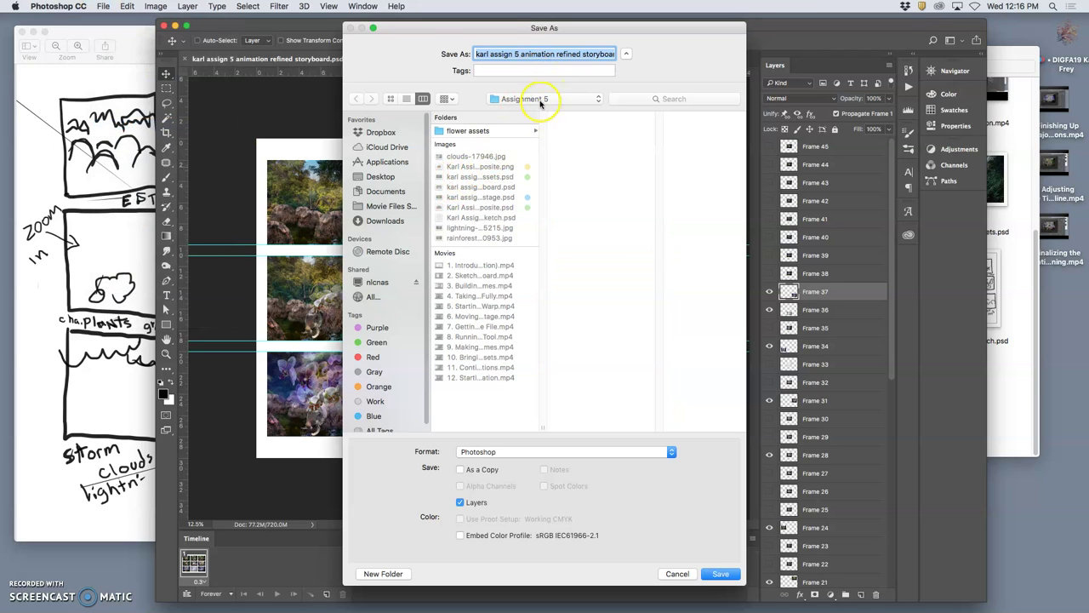
{"action": "left_click", "coordinate": [539, 100]}
{"action": "left_click", "coordinate": [540, 101]}
{"action": "left_click", "coordinate": [522, 454]}
{"action": "left_click", "coordinate": [506, 519]}
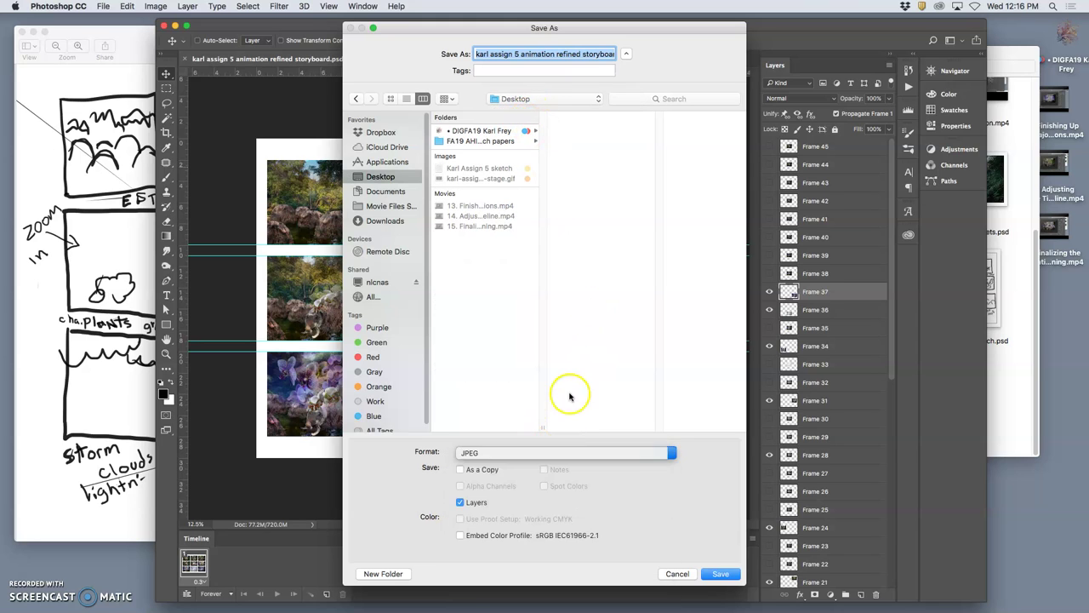
{"action": "left_click", "coordinate": [712, 570]}
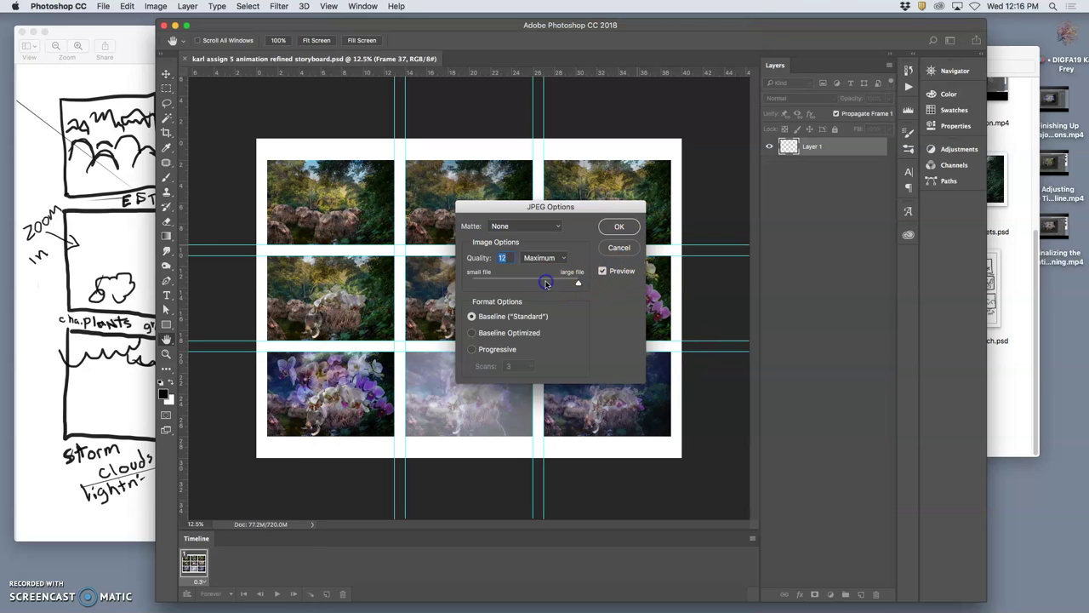
{"action": "left_click", "coordinate": [546, 283]}
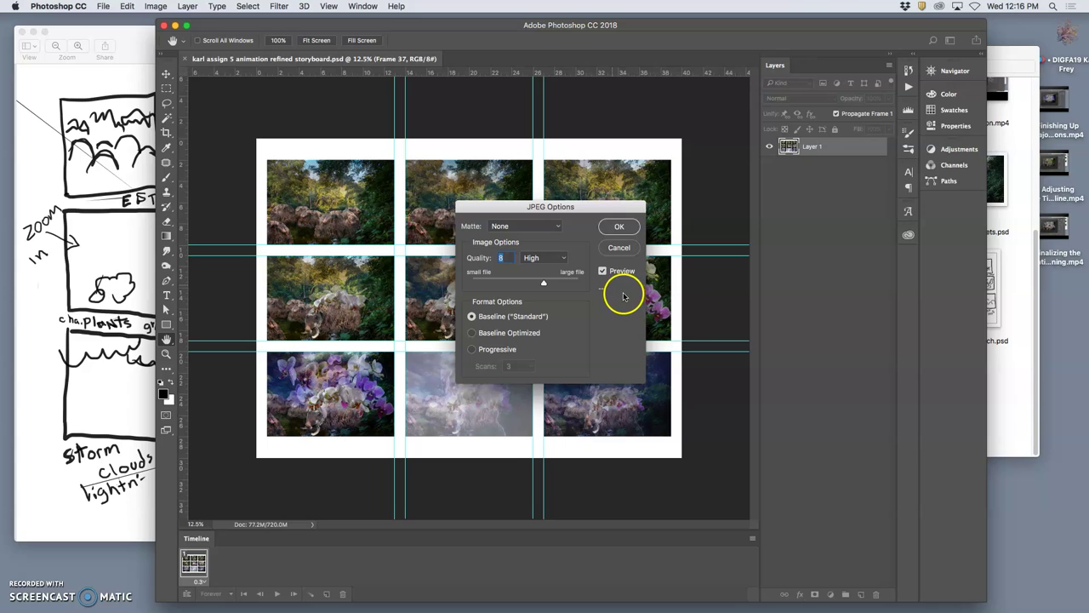
{"action": "left_click", "coordinate": [535, 284]}
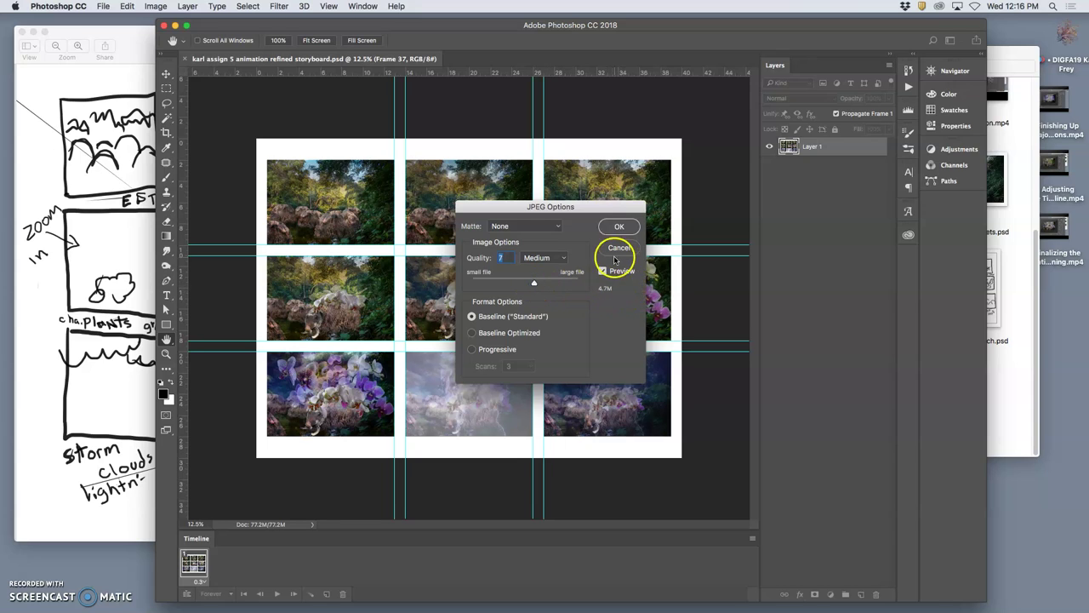
{"action": "left_click", "coordinate": [618, 227]}
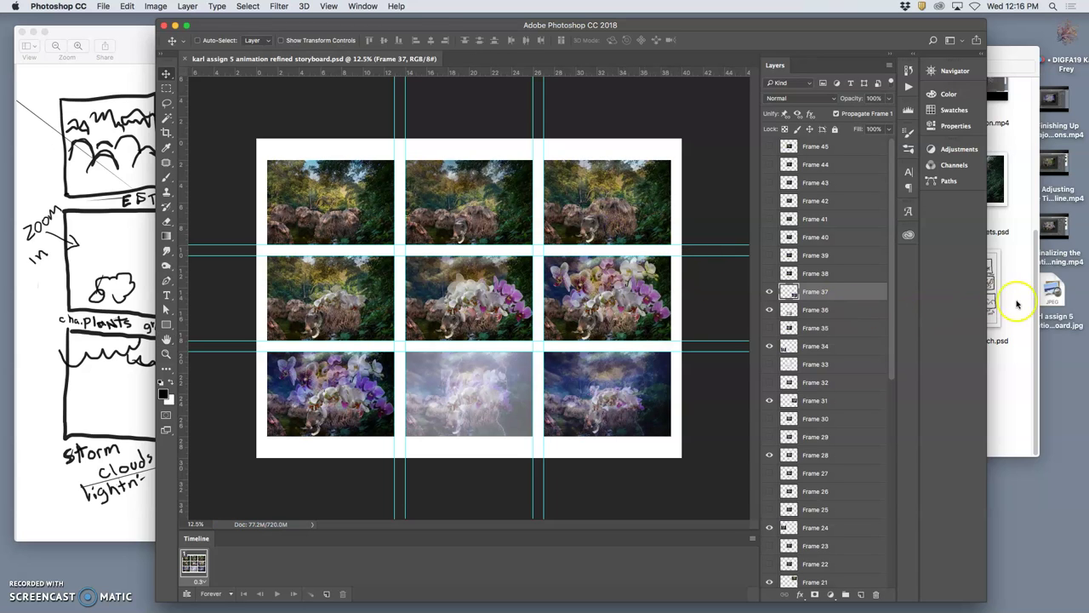
{"action": "right_click", "coordinate": [1054, 294]}
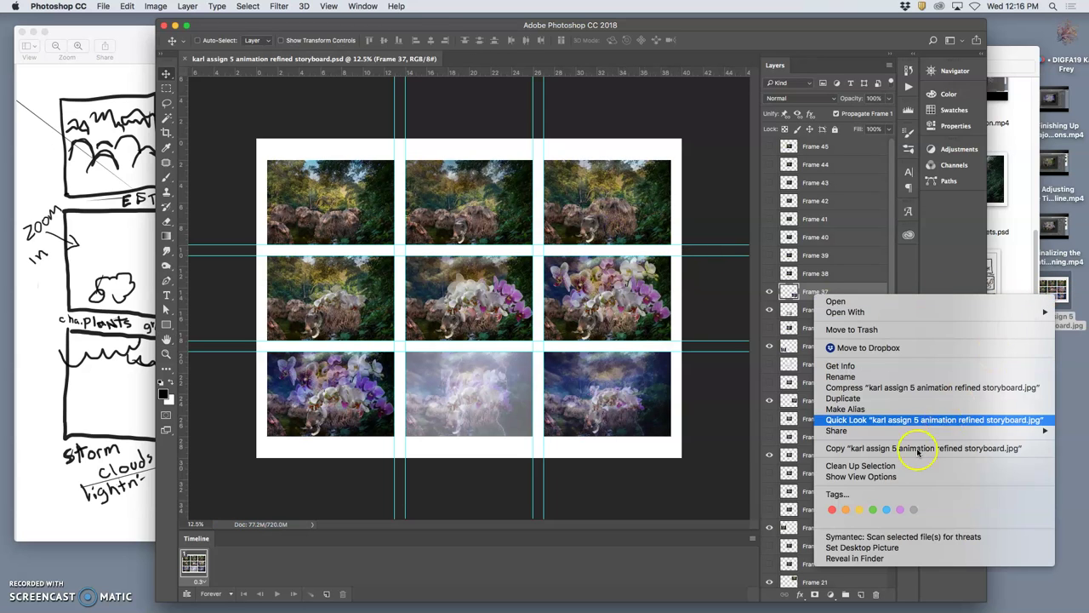
{"action": "left_click", "coordinate": [847, 509]}
{"action": "mouse_move", "coordinate": [484, 600]}
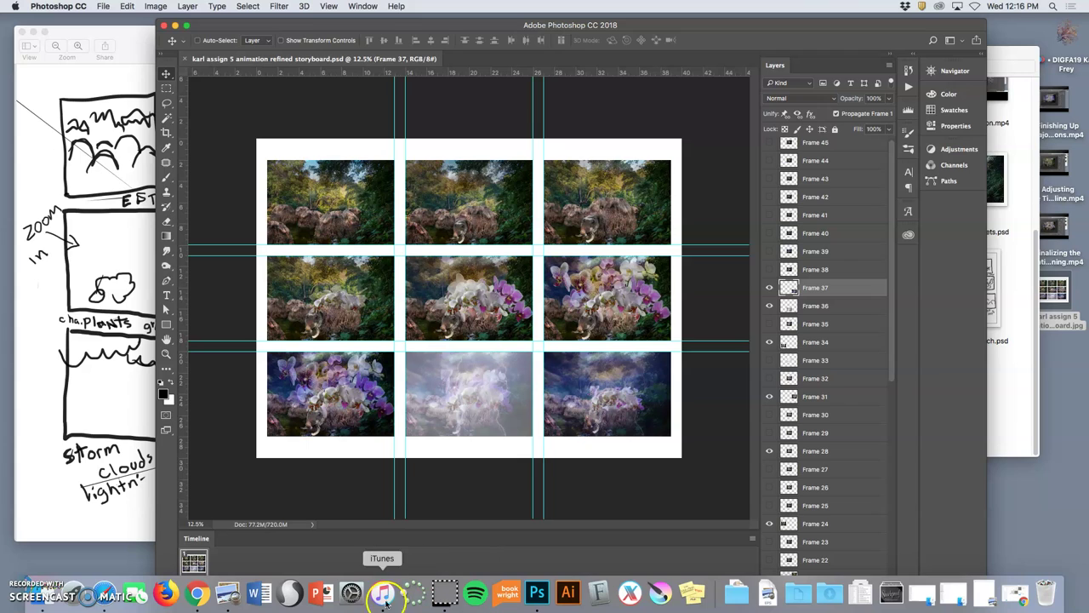
In Photobucket, go to the album's second page and drag the storyboard JPEG in to upload
{"action": "left_click", "coordinate": [196, 596]}
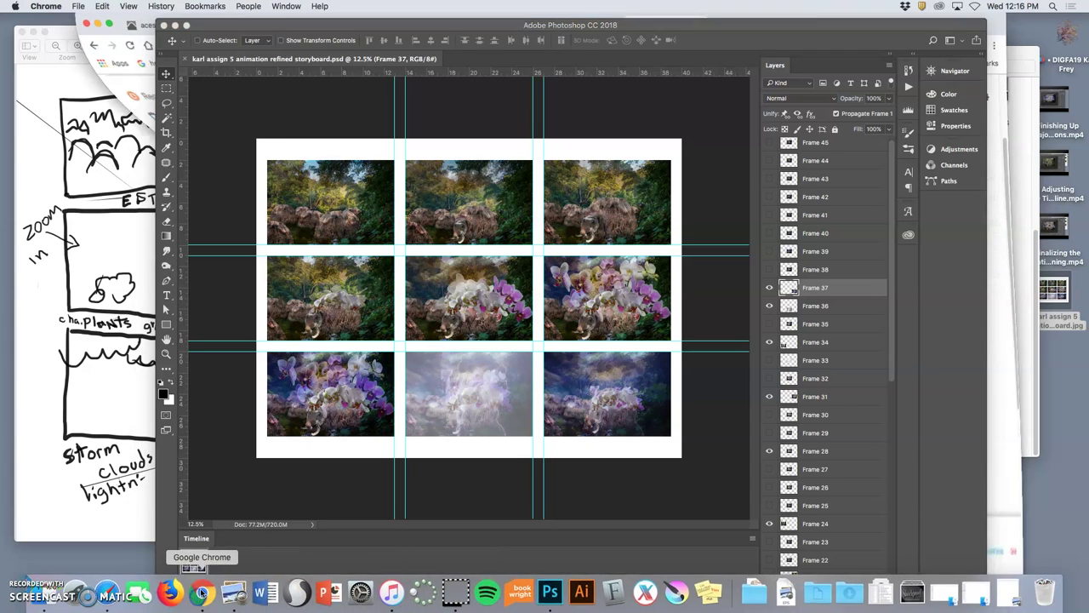
{"action": "scroll", "coordinate": [622, 348], "scroll_direction": "down", "scroll_amount": 3}
{"action": "scroll", "coordinate": [624, 347], "scroll_direction": "down", "scroll_amount": 5}
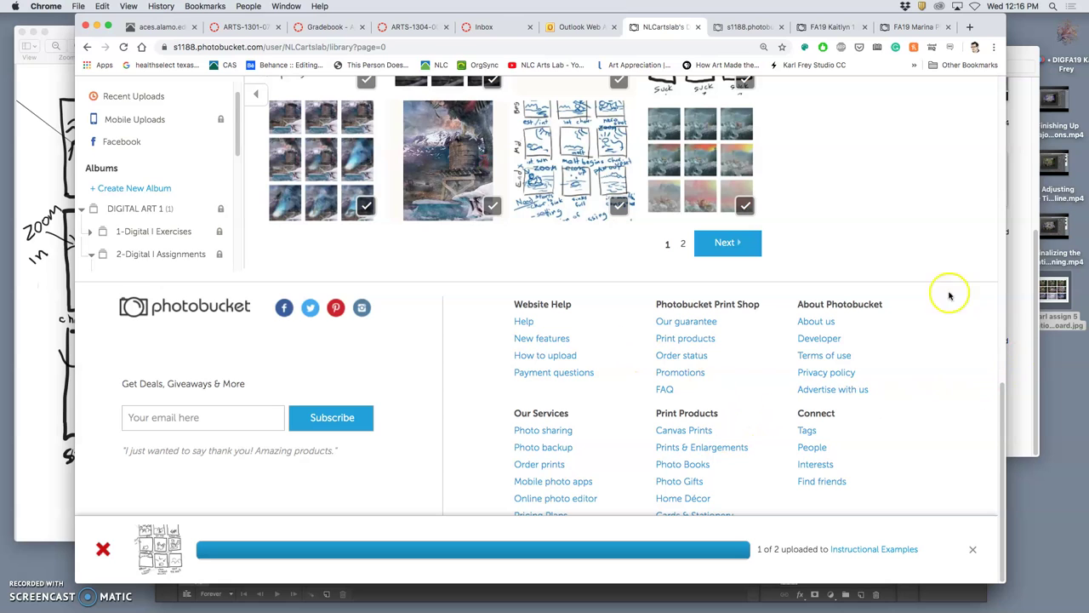
{"action": "left_click", "coordinate": [725, 243]}
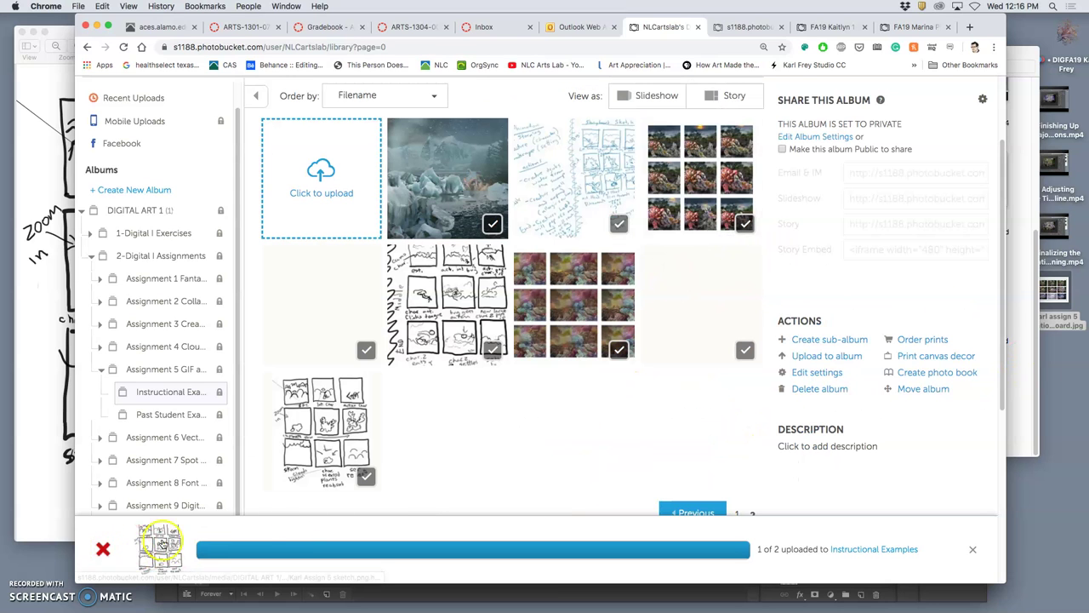
{"action": "left_click_drag", "start_coordinate": [1052, 287], "coordinate": [573, 287]}
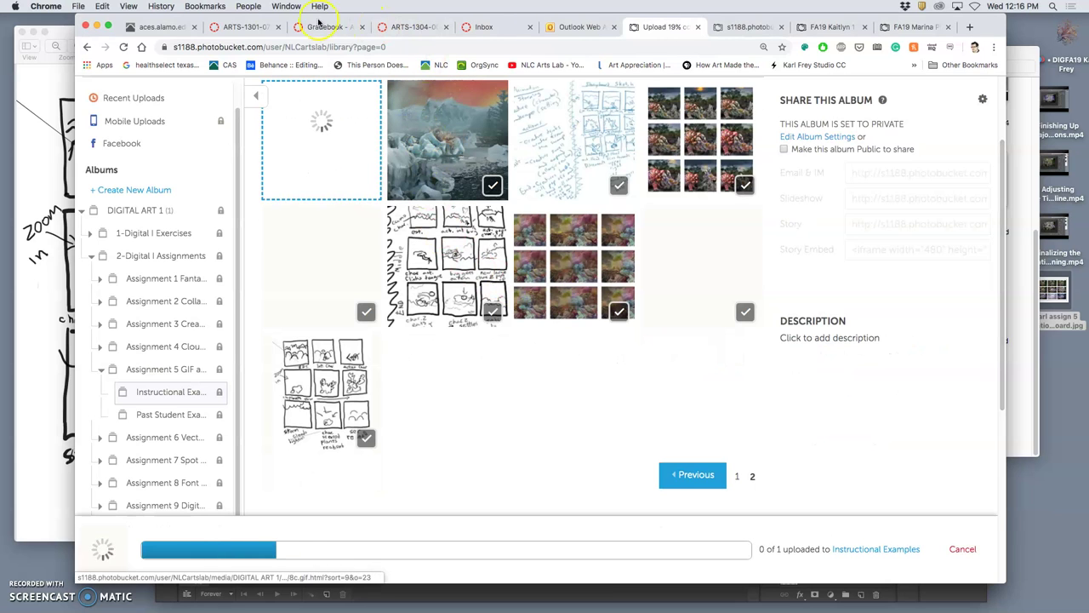
{"action": "left_click_drag", "start_coordinate": [111, 26], "coordinate": [242, 379]}
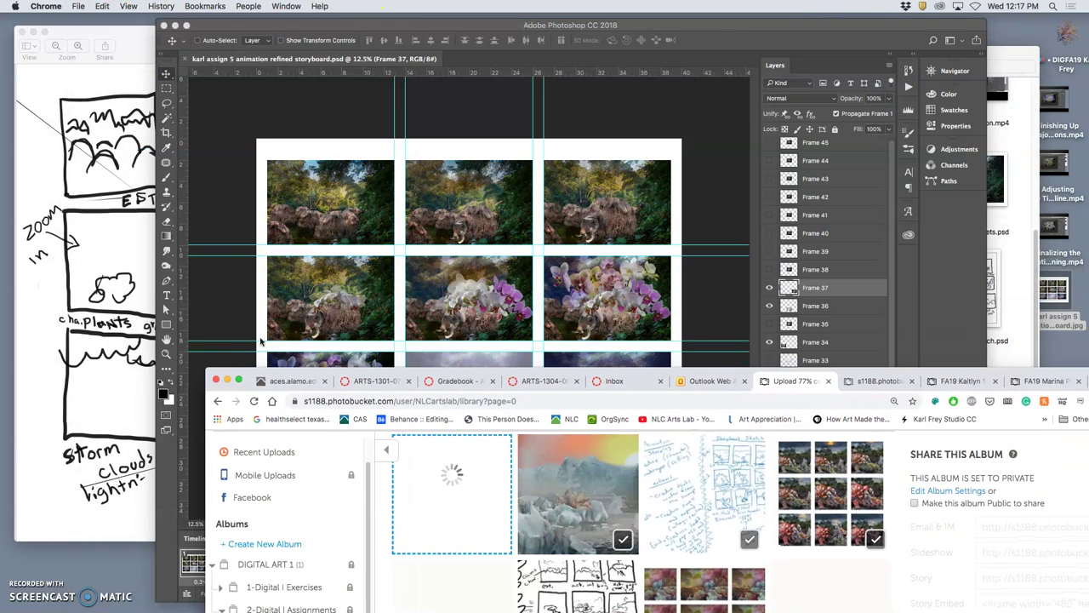